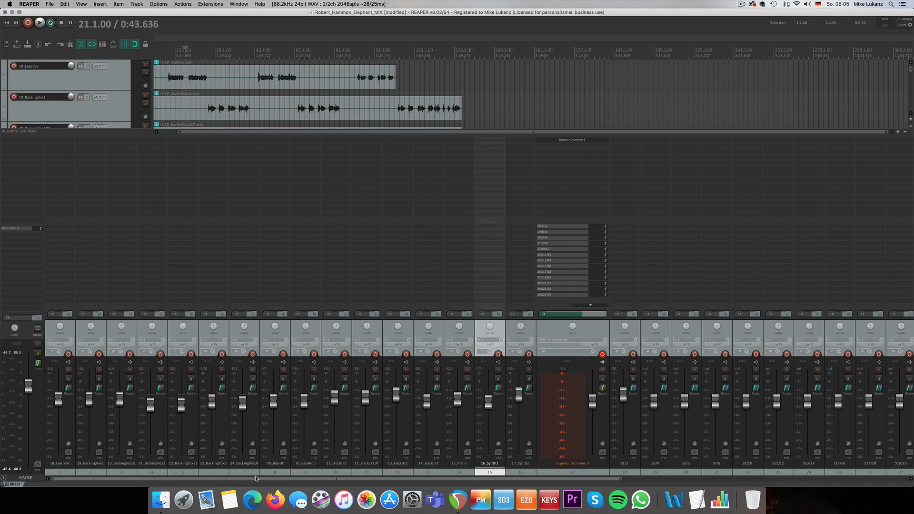
Step: Return the playhead to the project start and look over Superior Drummer 3's Drums and Tracker views
{"action": "left_click", "coordinate": [572, 140]}
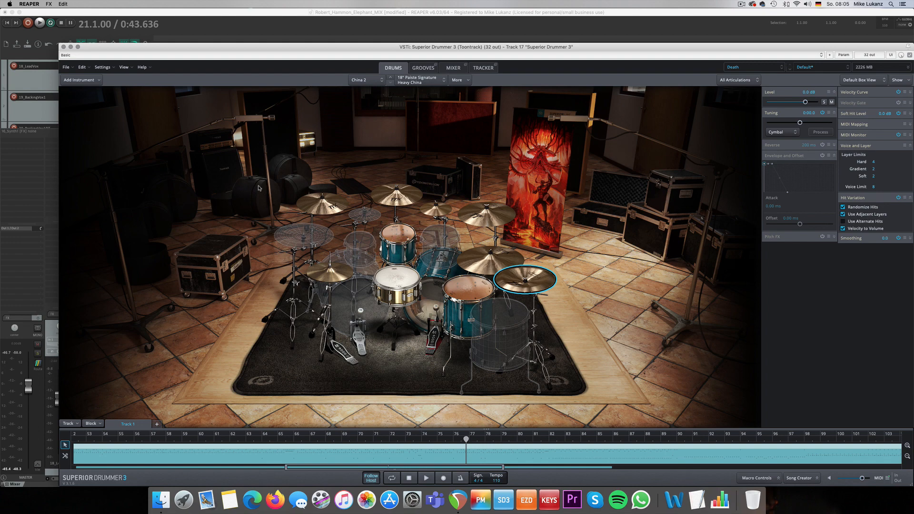
{"action": "left_click", "coordinate": [63, 47]}
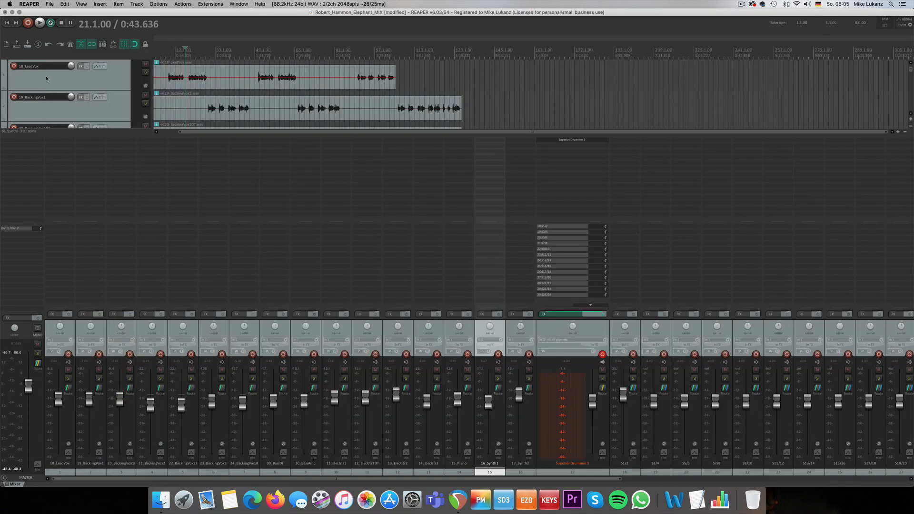
{"action": "left_click", "coordinate": [6, 24]}
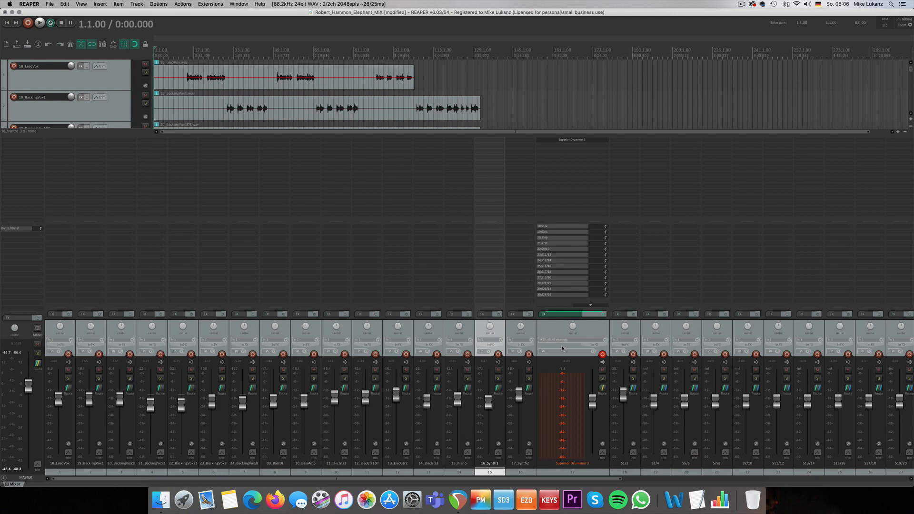
{"action": "left_click", "coordinate": [572, 140]}
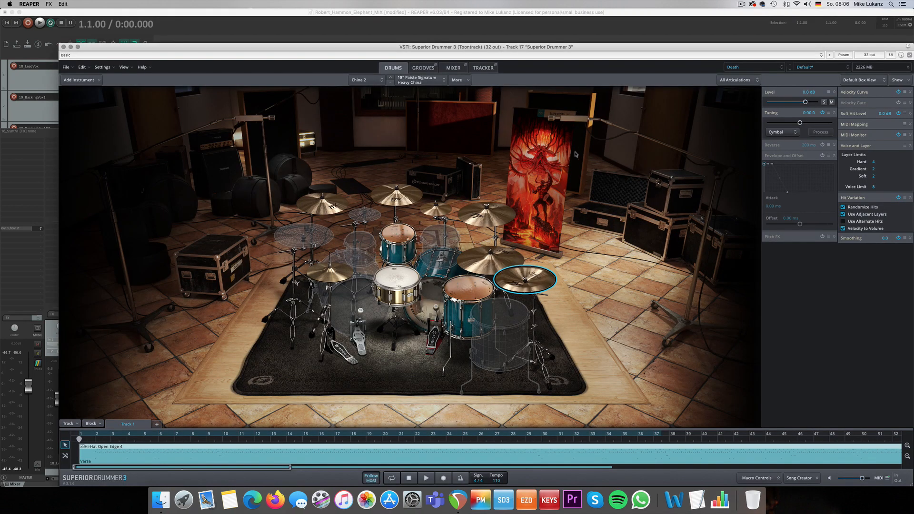
{"action": "left_click", "coordinate": [484, 68]}
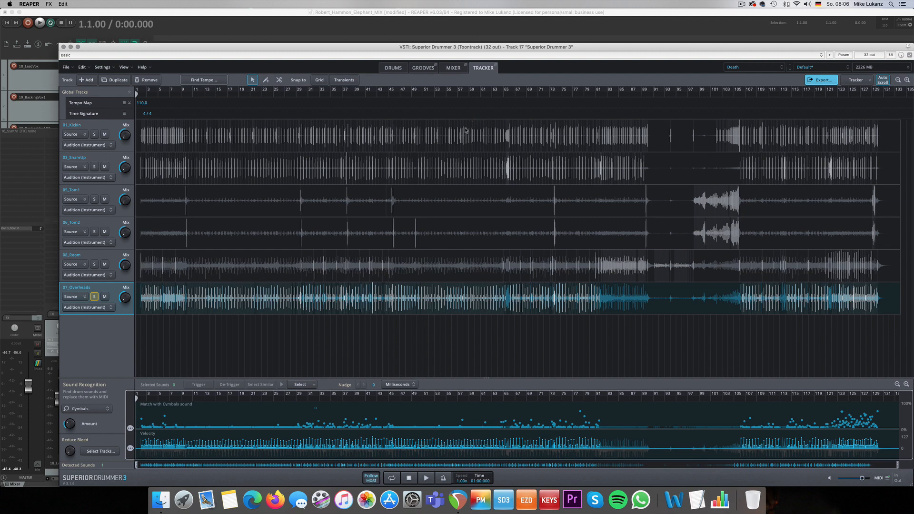
{"action": "left_click", "coordinate": [393, 68]}
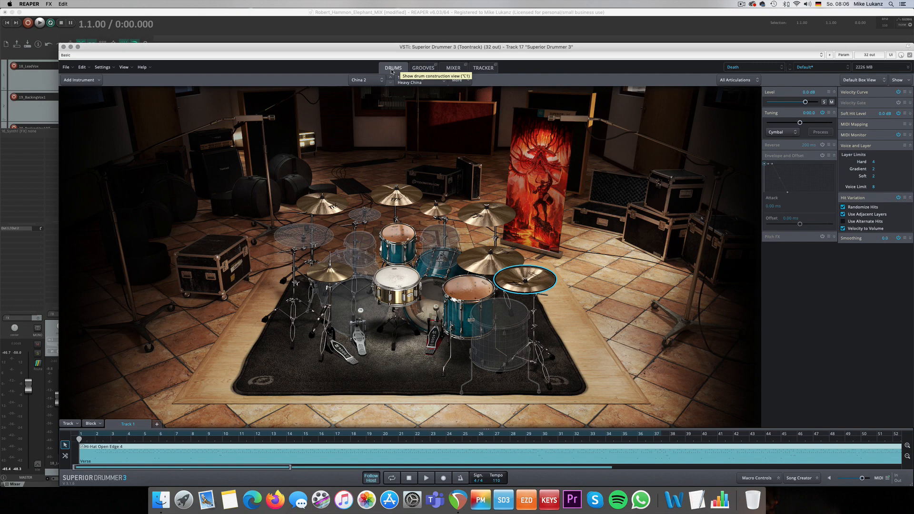
{"action": "left_click", "coordinate": [63, 47]}
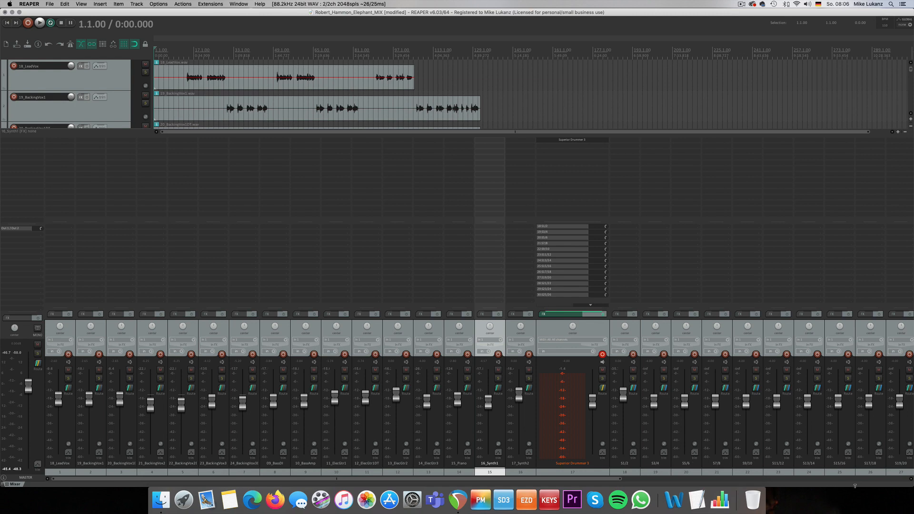
Step: Unmute the recorded drum tracks 01_KickIn through 08_Room and mute the Superior Drummer 3 track
{"action": "scroll", "coordinate": [855, 485], "scroll_direction": "right", "scroll_amount": 5}
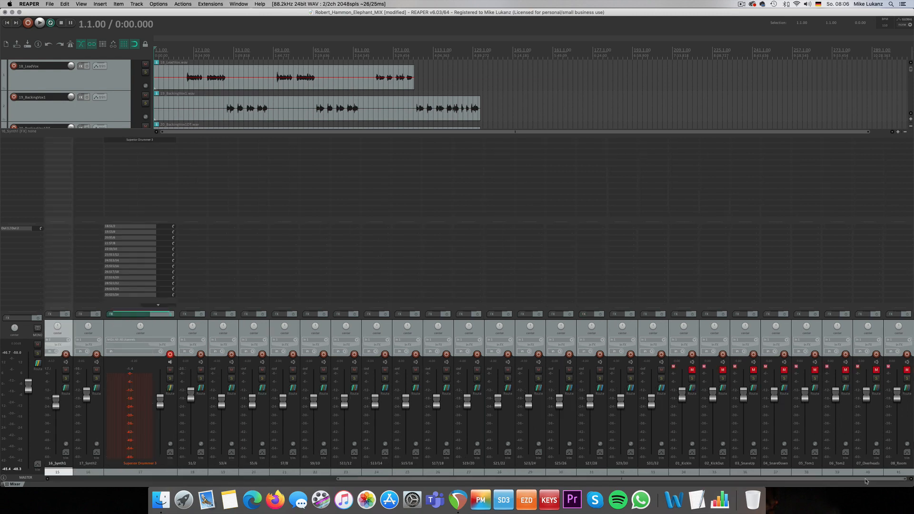
{"action": "left_click", "coordinate": [694, 335]}
{"action": "left_click", "coordinate": [907, 335], "text": "shift"}
{"action": "left_click", "coordinate": [907, 370]}
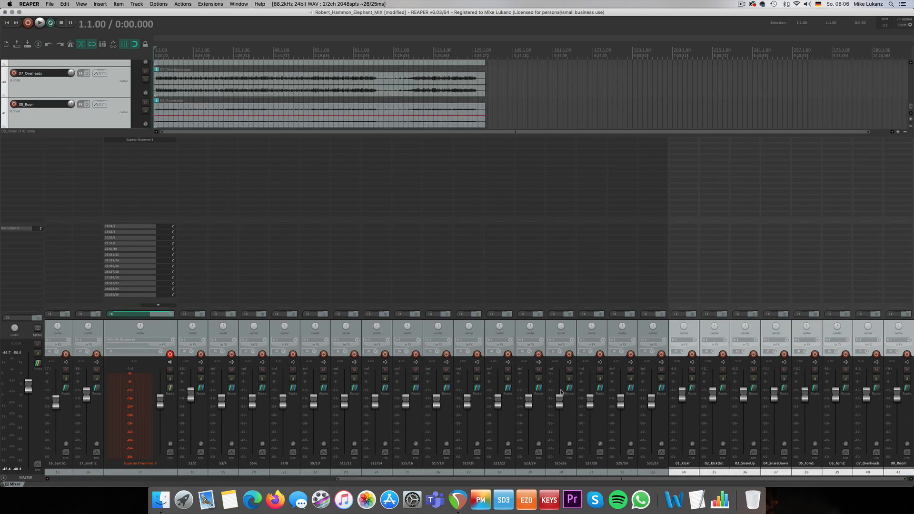
{"action": "left_click", "coordinate": [170, 370]}
Step: Play the song from the start to hear the mix with the recorded drums while checking the track meters, and stop playback
{"action": "scroll", "coordinate": [64, 478], "scroll_direction": "left", "scroll_amount": 5}
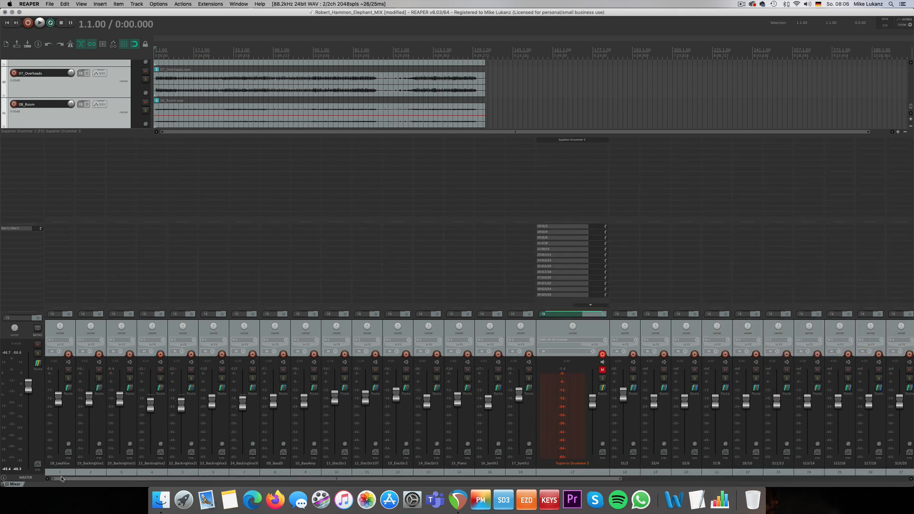
{"action": "key", "text": "space"}
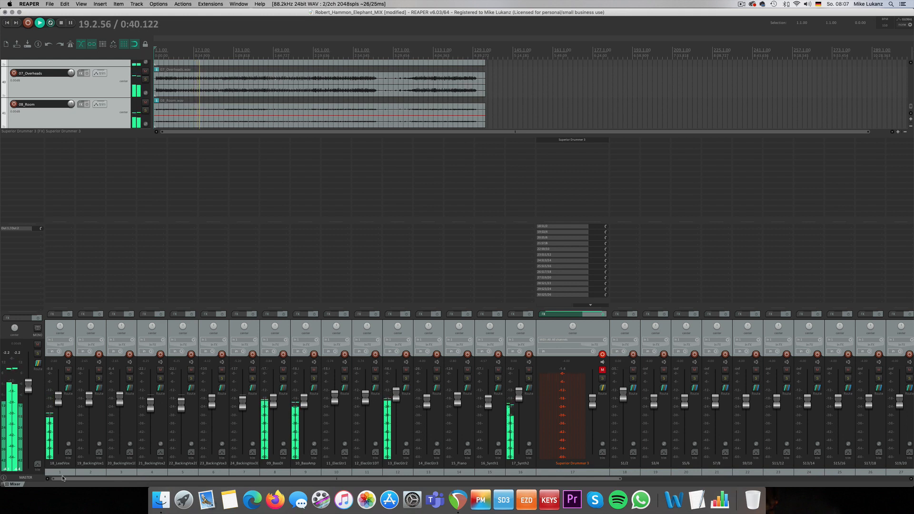
{"action": "scroll", "coordinate": [64, 478], "scroll_direction": "right", "scroll_amount": 10}
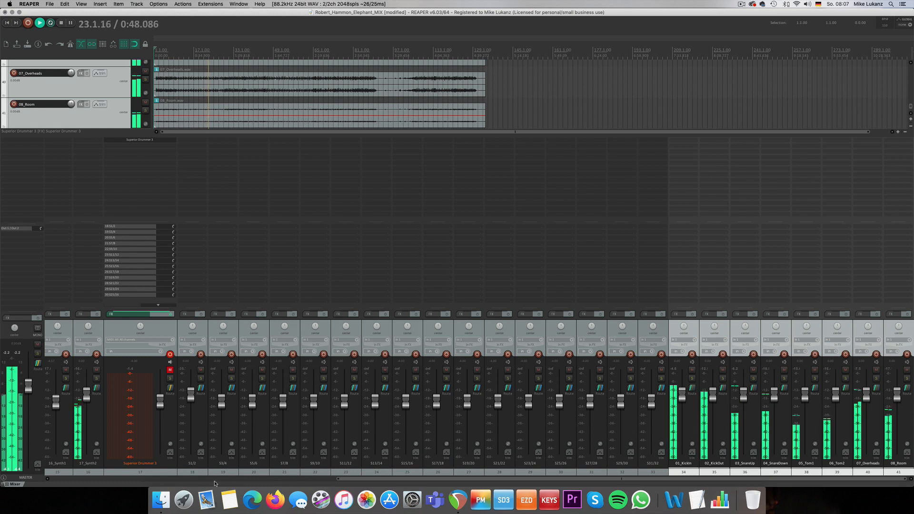
{"action": "key", "text": "space"}
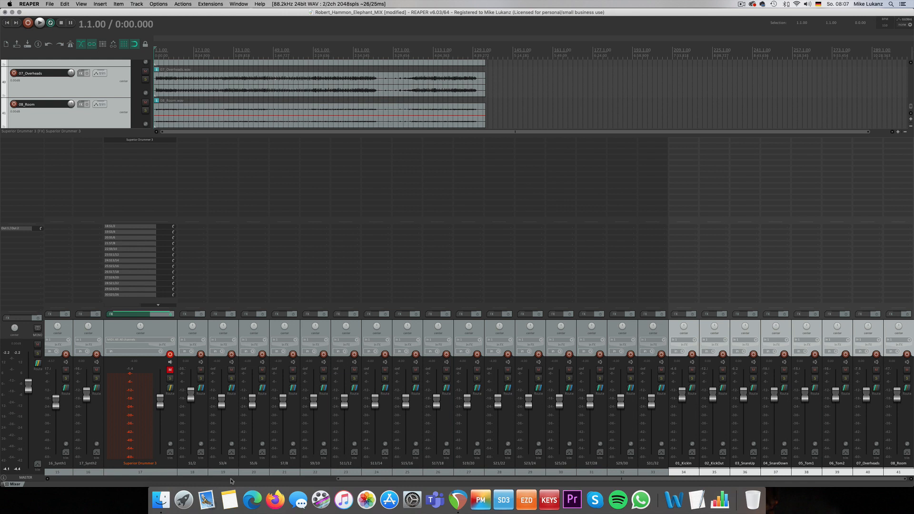
Step: Mute the recorded drum tracks 01_KickIn through 08_Room and hide them from both the track panel and the mixer using Track Manager
{"action": "left_click", "coordinate": [692, 370]}
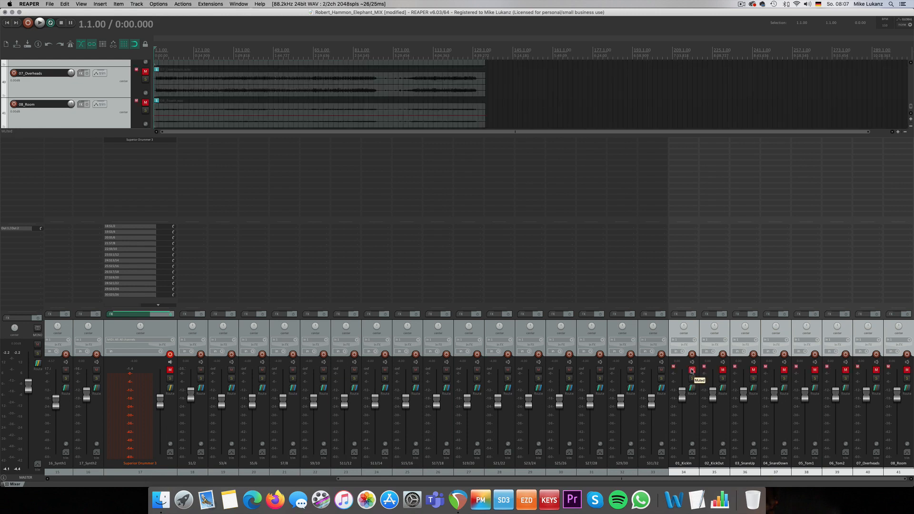
{"action": "right_click", "coordinate": [692, 331]}
{"action": "left_click", "coordinate": [715, 399]}
{"action": "scroll", "coordinate": [500, 266], "scroll_direction": "down", "scroll_amount": 6}
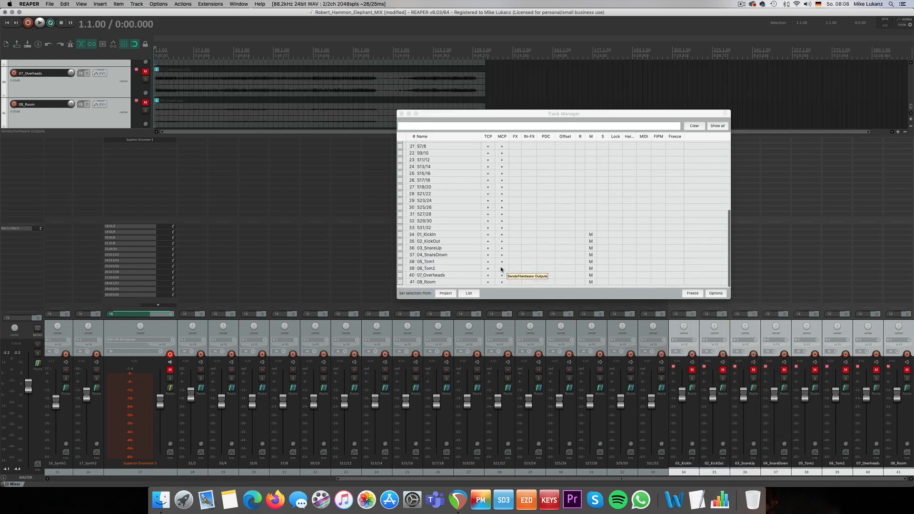
{"action": "left_click", "coordinate": [502, 246]}
{"action": "left_click_drag", "start_coordinate": [500, 261], "coordinate": [501, 286]}
{"action": "left_click_drag", "start_coordinate": [487, 246], "coordinate": [487, 295]}
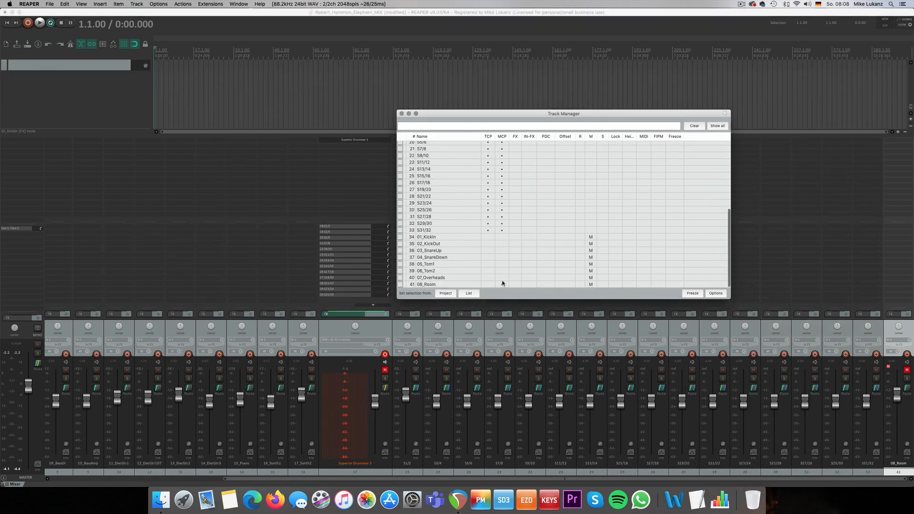
{"action": "left_click", "coordinate": [502, 285]}
{"action": "left_click", "coordinate": [401, 113]}
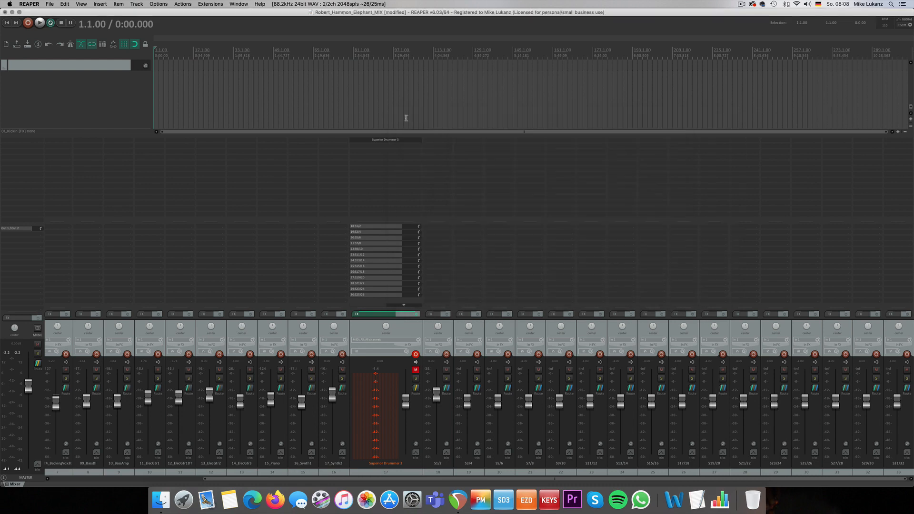
Step: Open Superior Drummer 3 and examine the microphone channels and their output assignments in its mixer, from the kick to the ambience channels
{"action": "left_click", "coordinate": [386, 141]}
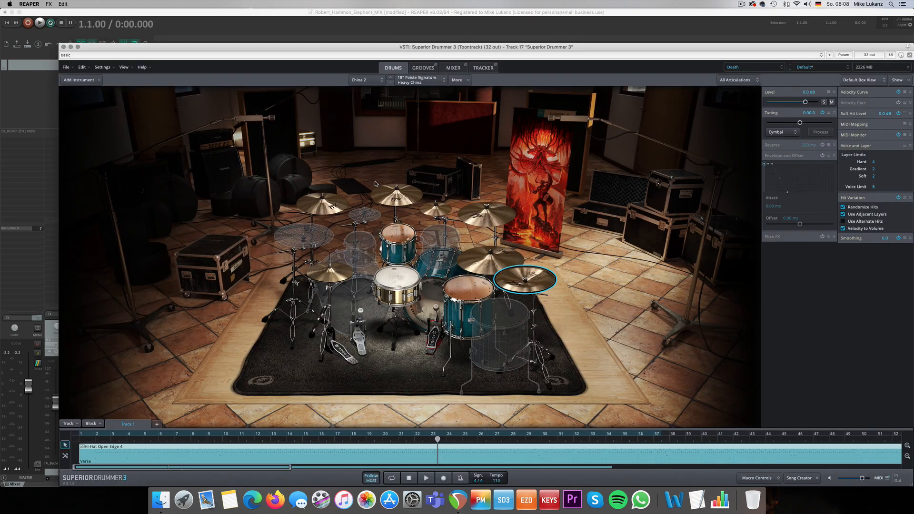
{"action": "left_click", "coordinate": [450, 68]}
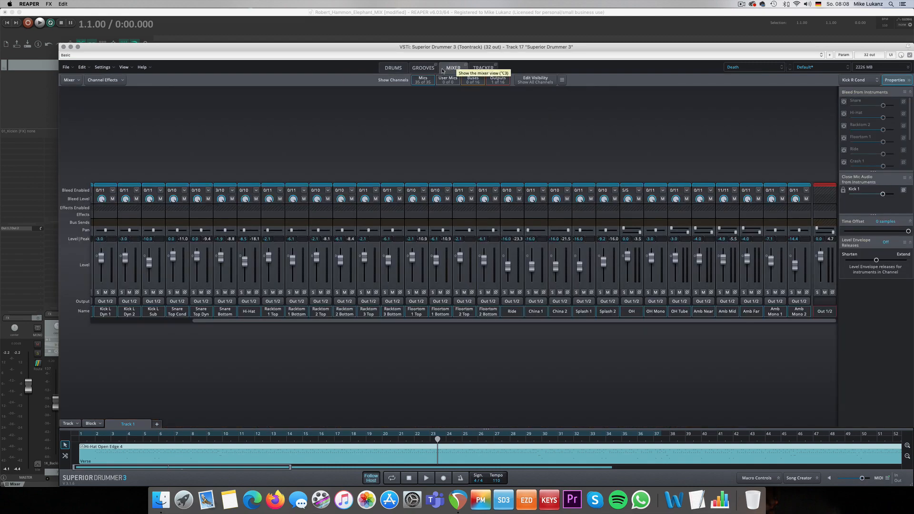
{"action": "left_click", "coordinate": [397, 70]}
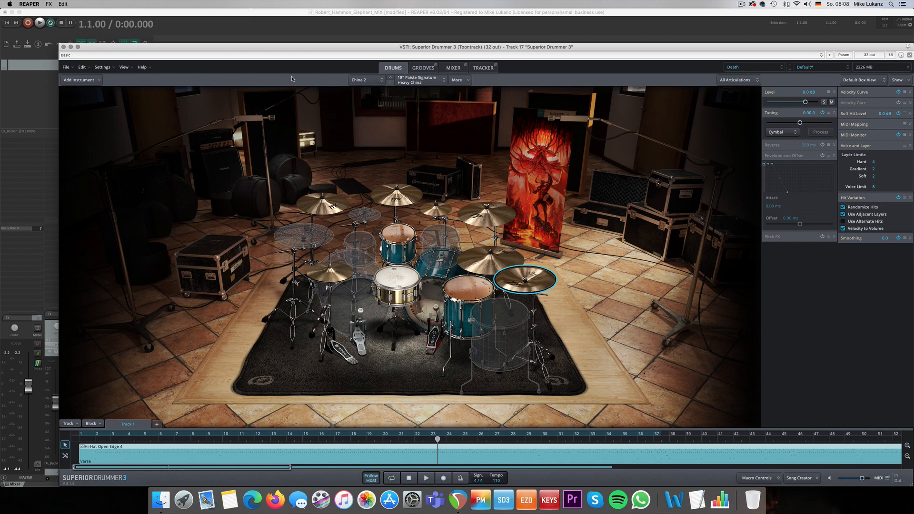
{"action": "left_click", "coordinate": [448, 70]}
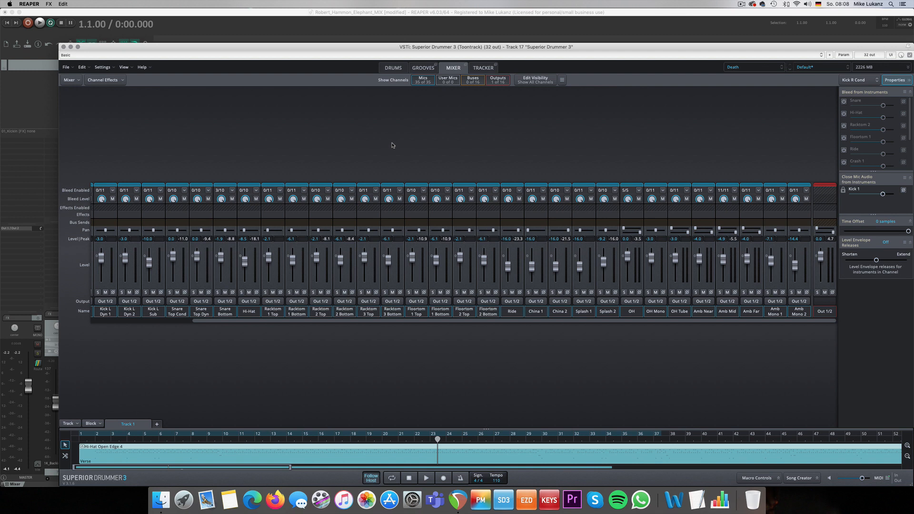
{"action": "left_click", "coordinate": [136, 322]}
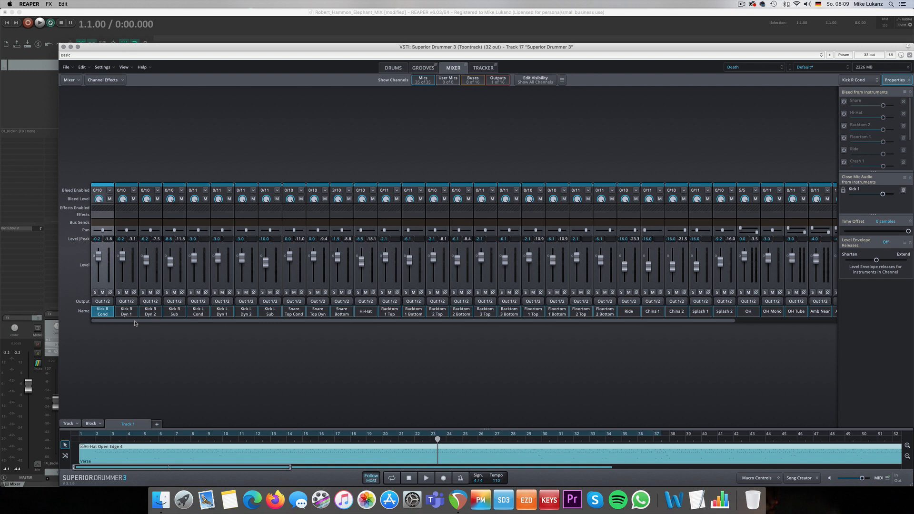
{"action": "left_click_drag", "start_coordinate": [135, 321], "coordinate": [235, 323]}
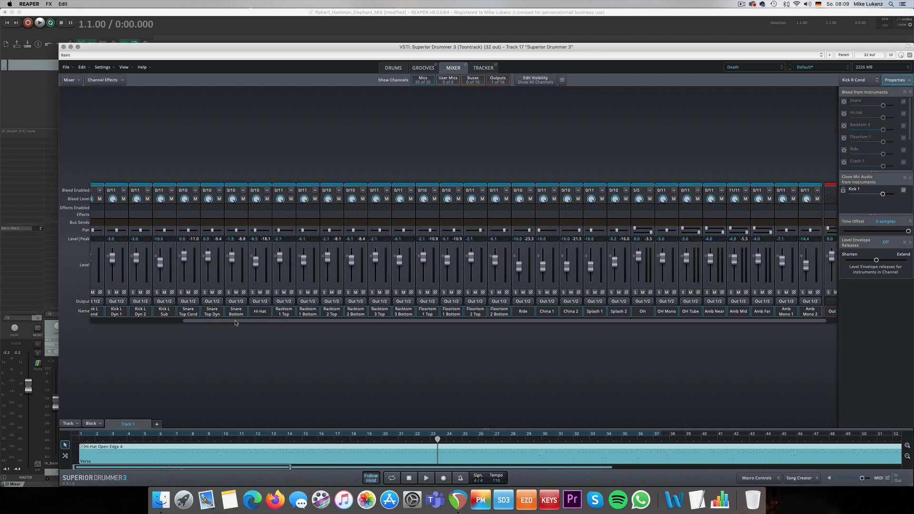
{"action": "left_click_drag", "start_coordinate": [232, 322], "coordinate": [143, 325]}
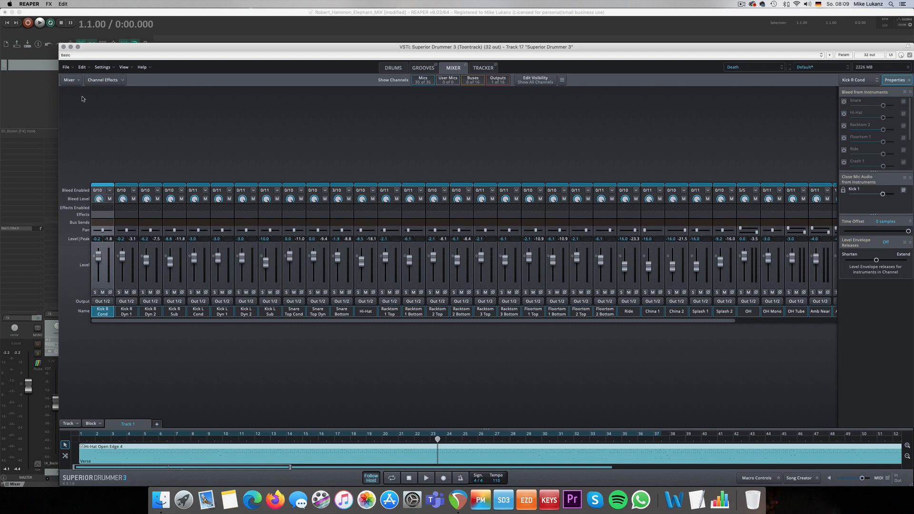
Step: Apply multichannel outputs to the Superior Drummer 3 mixer and close the plugin window
{"action": "left_click", "coordinate": [75, 81]}
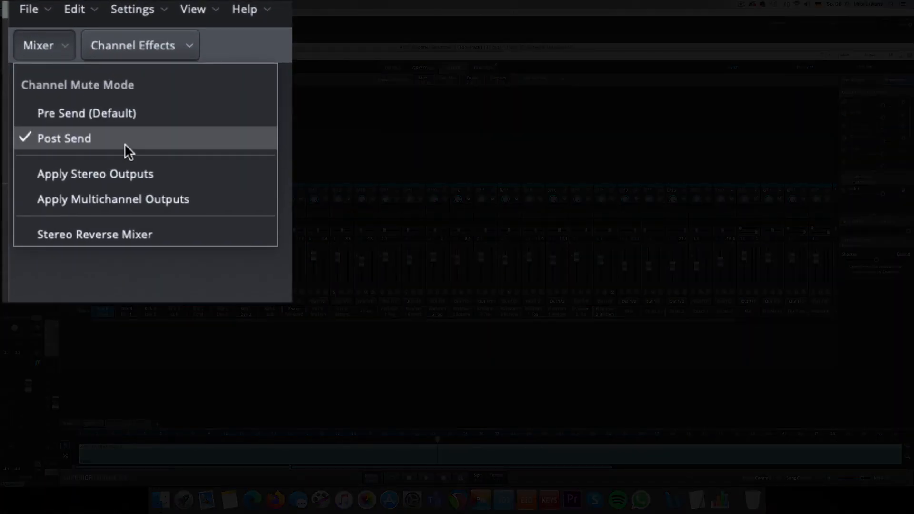
{"action": "left_click", "coordinate": [139, 200]}
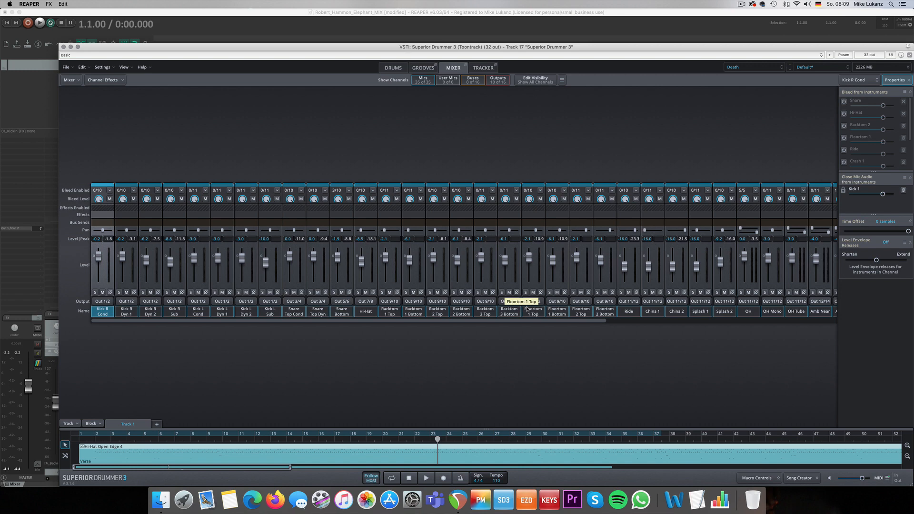
{"action": "left_click", "coordinate": [64, 49]}
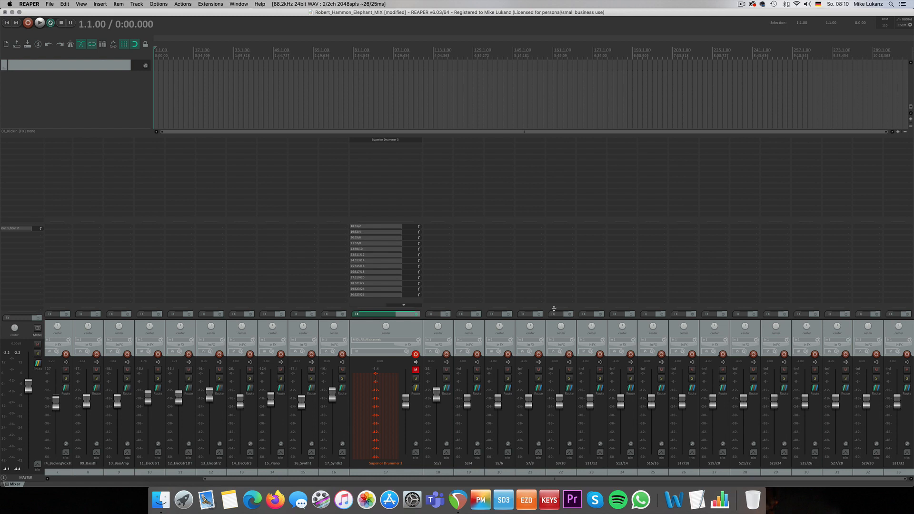
Step: Reopen the Superior Drummer 3 plugin and apply stereo outputs to its mixer
{"action": "left_click", "coordinate": [394, 141]}
{"action": "left_click", "coordinate": [70, 79]}
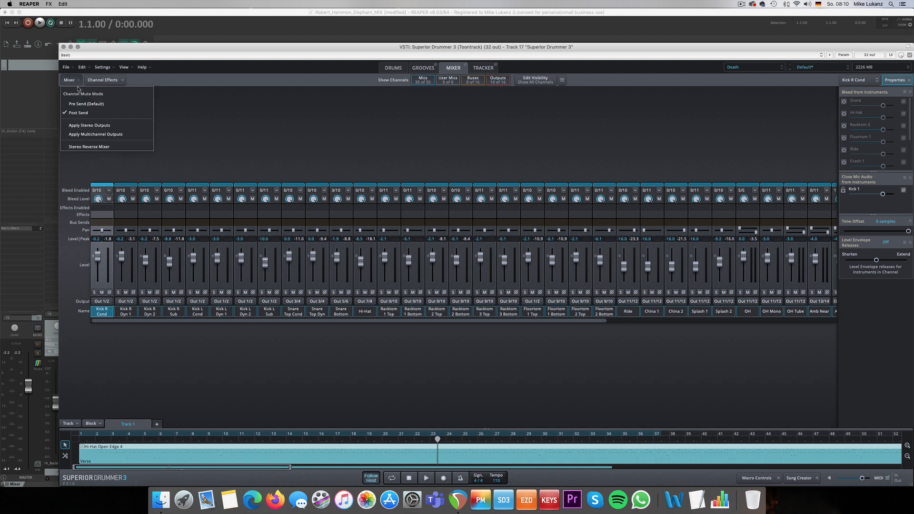
{"action": "left_click", "coordinate": [96, 127]}
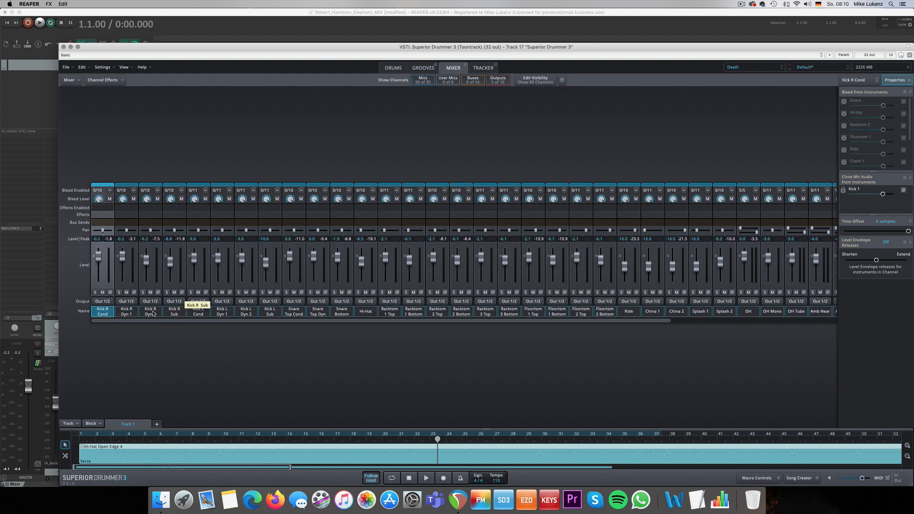
Step: Route the Kick R Sub channel to Out 3/4 in the Superior Drummer 3 mixer and select that channel
{"action": "left_click_drag", "start_coordinate": [107, 314], "coordinate": [153, 312]}
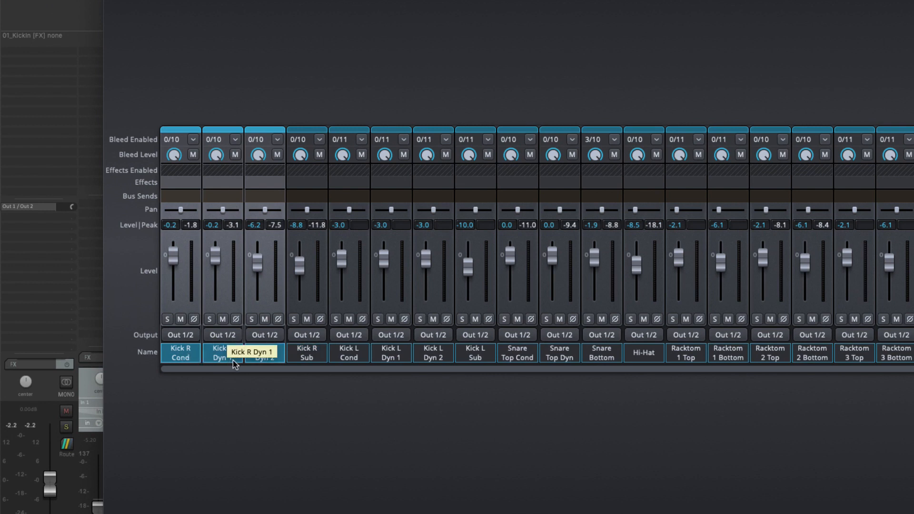
{"action": "left_click", "coordinate": [267, 336]}
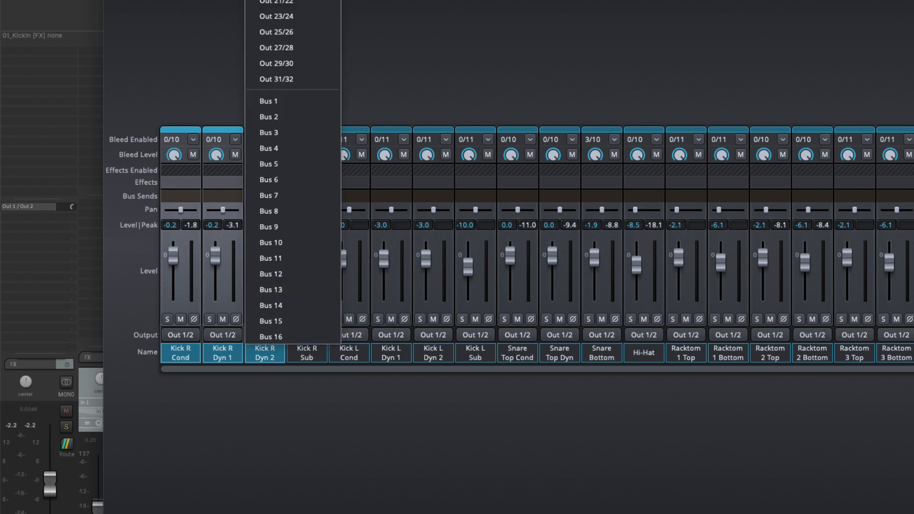
{"action": "key", "text": "Escape"}
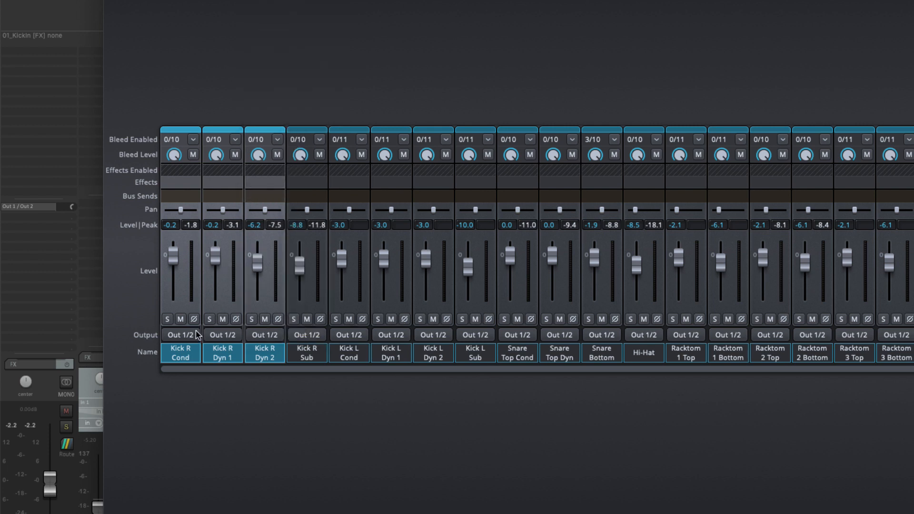
{"action": "left_click", "coordinate": [308, 335]}
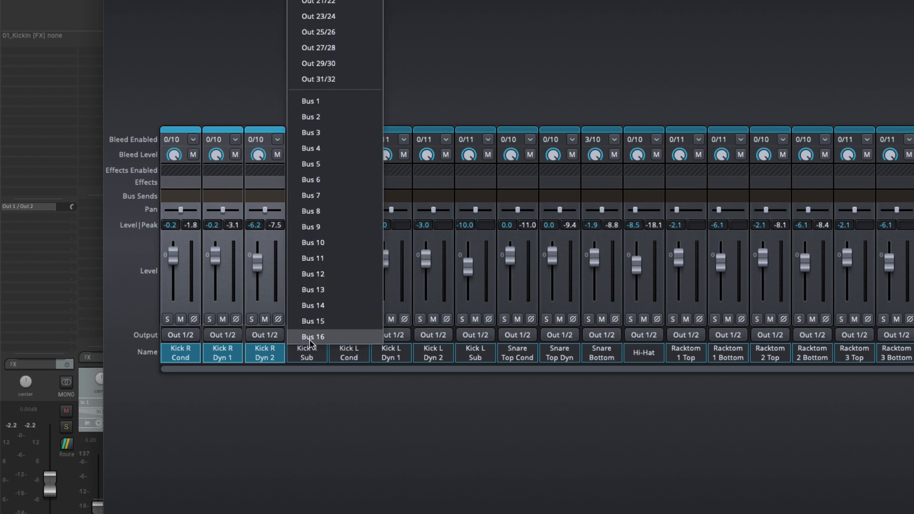
{"action": "left_click", "coordinate": [312, 0]}
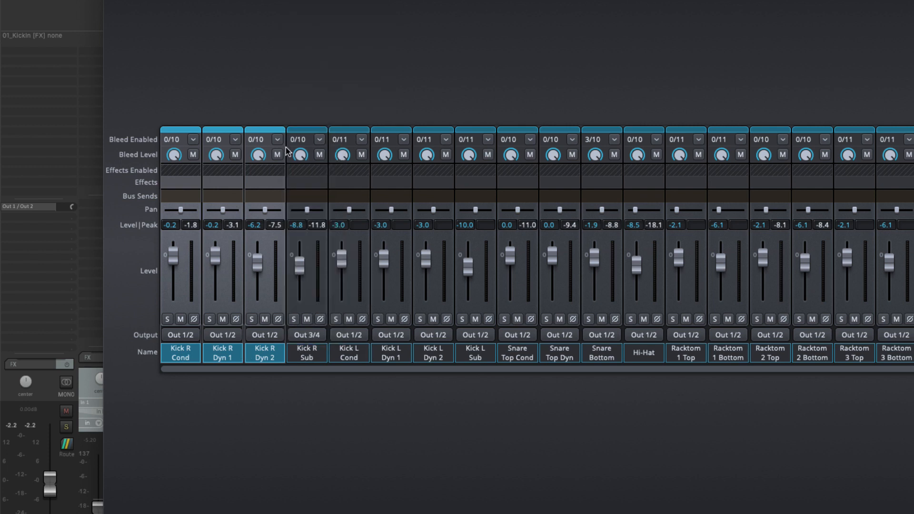
{"action": "left_click", "coordinate": [308, 349]}
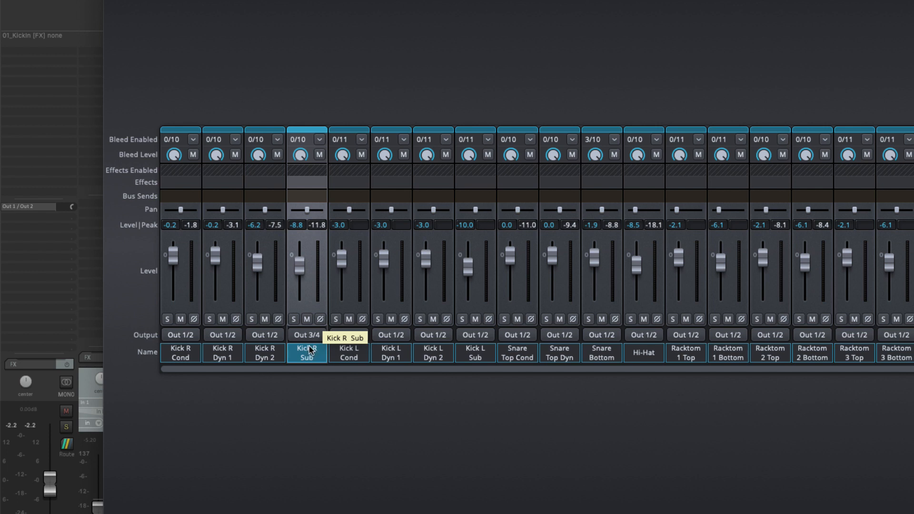
Step: Pan Kick R Cond fully left and Kick R Dyn 1 fully right, and return both channels to center
{"action": "left_click", "coordinate": [180, 353]}
{"action": "left_click", "coordinate": [224, 354], "text": "shift"}
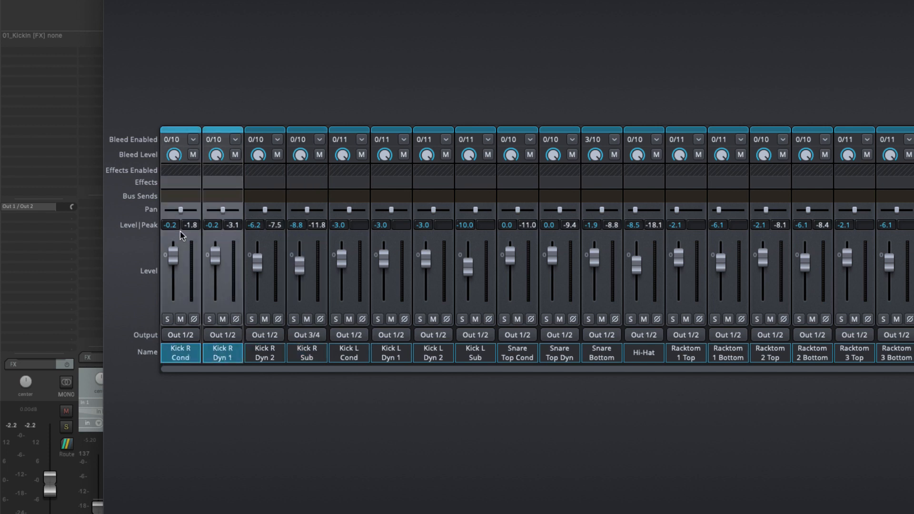
{"action": "left_click", "coordinate": [184, 225]}
{"action": "left_click_drag", "start_coordinate": [180, 210], "coordinate": [166, 210]}
{"action": "left_click_drag", "start_coordinate": [223, 210], "coordinate": [254, 211]}
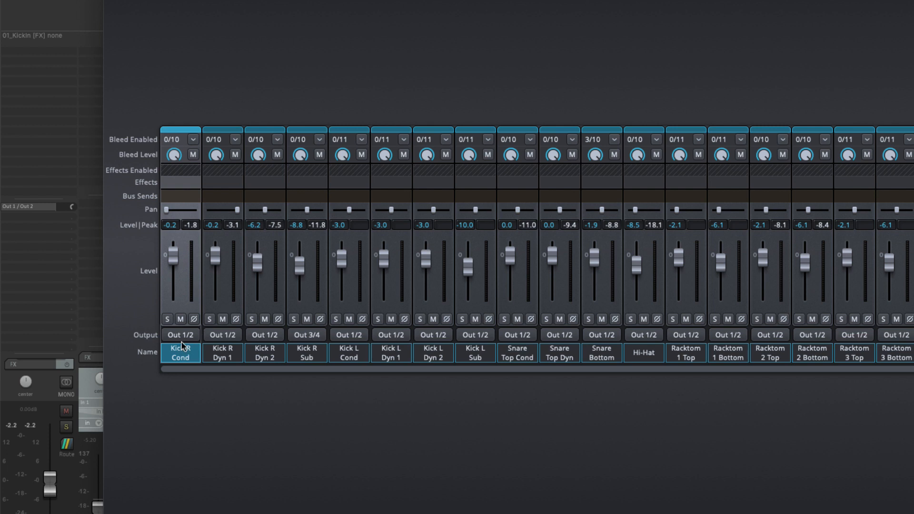
{"action": "left_click", "coordinate": [183, 210]}
{"action": "left_click_drag", "start_coordinate": [191, 359], "coordinate": [271, 359]}
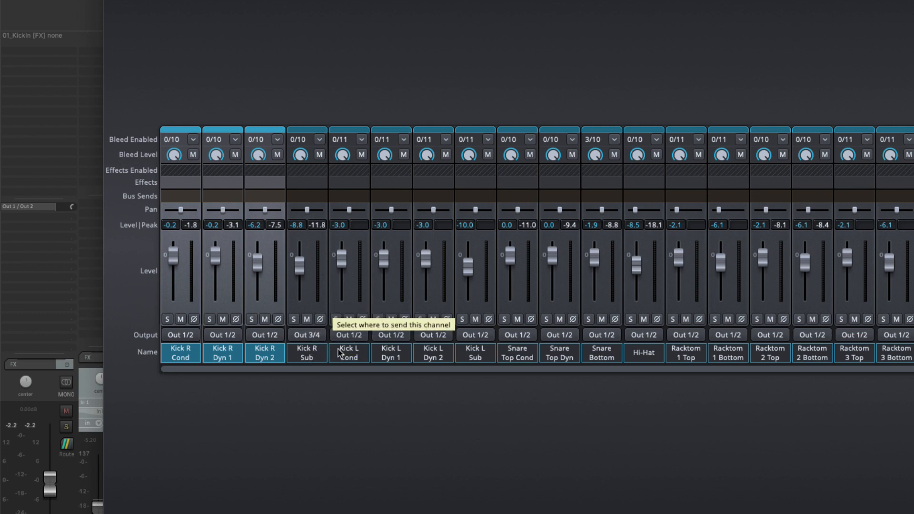
Step: Hide the four Kick L channels (Cond, Dyn 1, Dyn 2 and Sub) in the mixer and leave visibility editing
{"action": "left_click_drag", "start_coordinate": [354, 355], "coordinate": [476, 356]}
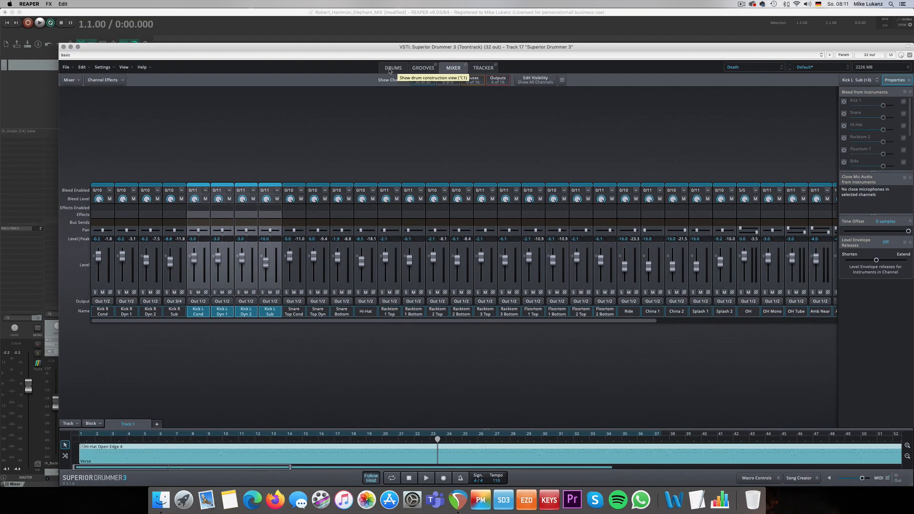
{"action": "left_click", "coordinate": [396, 69]}
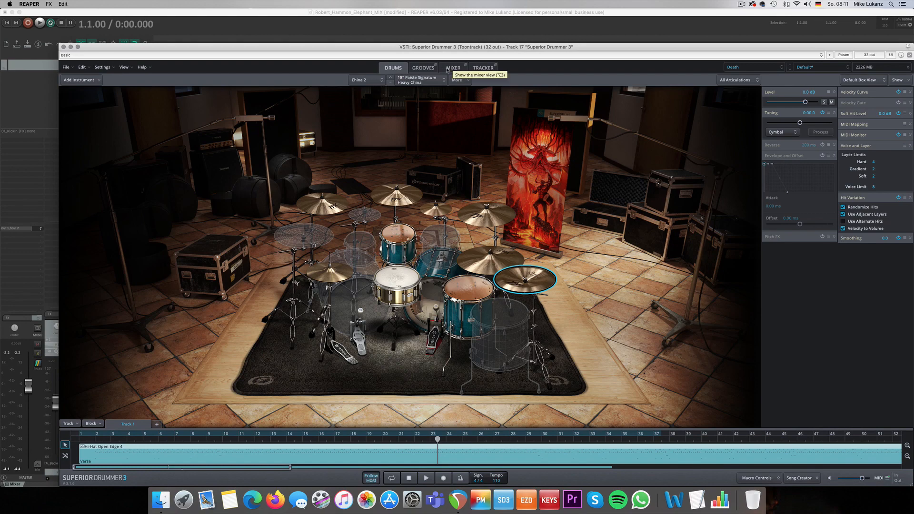
{"action": "left_click", "coordinate": [453, 70]}
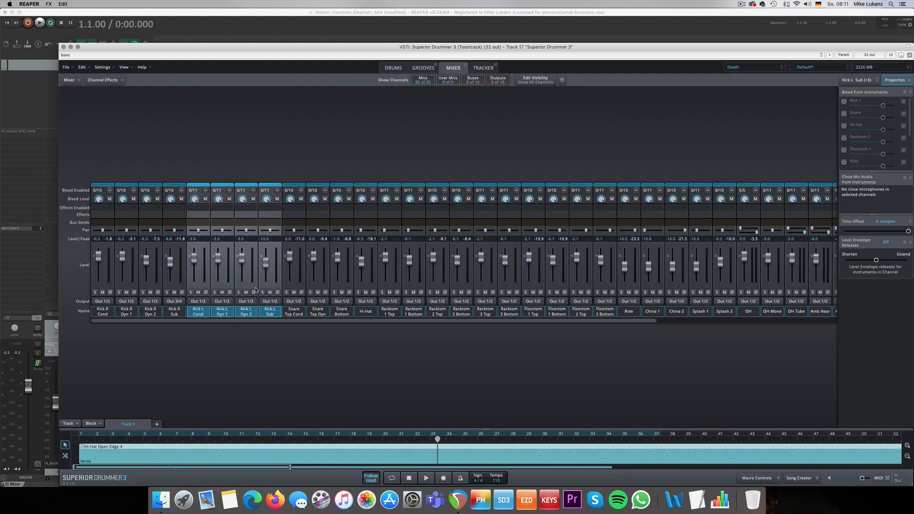
{"action": "right_click", "coordinate": [264, 312]}
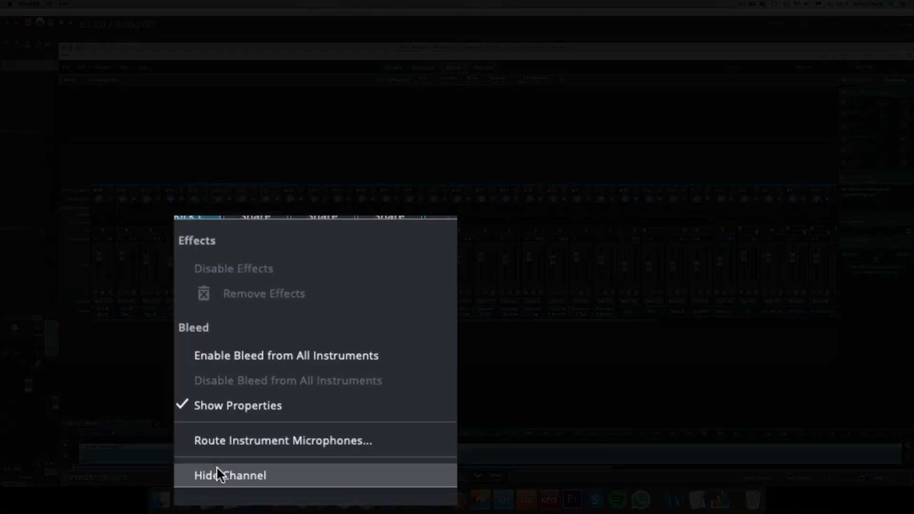
{"action": "left_click", "coordinate": [218, 472]}
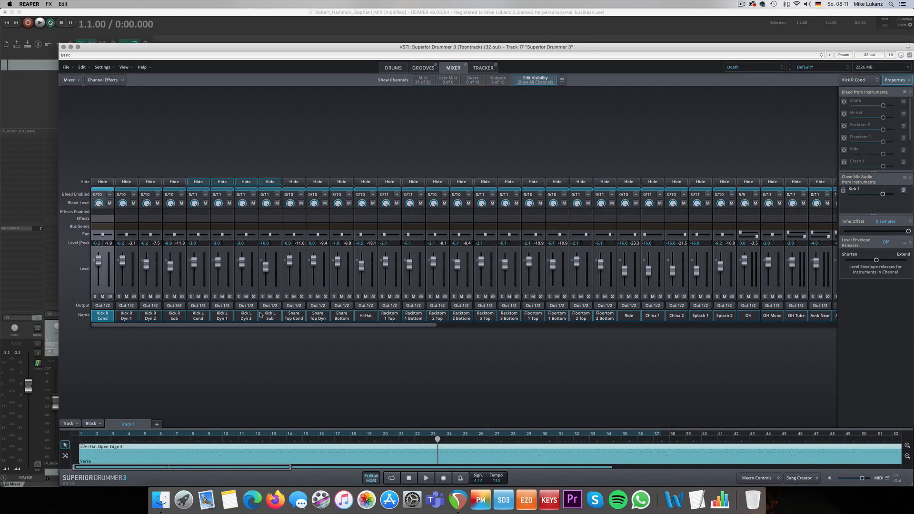
{"action": "left_click", "coordinate": [269, 184]}
{"action": "left_click", "coordinate": [269, 184]}
{"action": "left_click", "coordinate": [535, 80]}
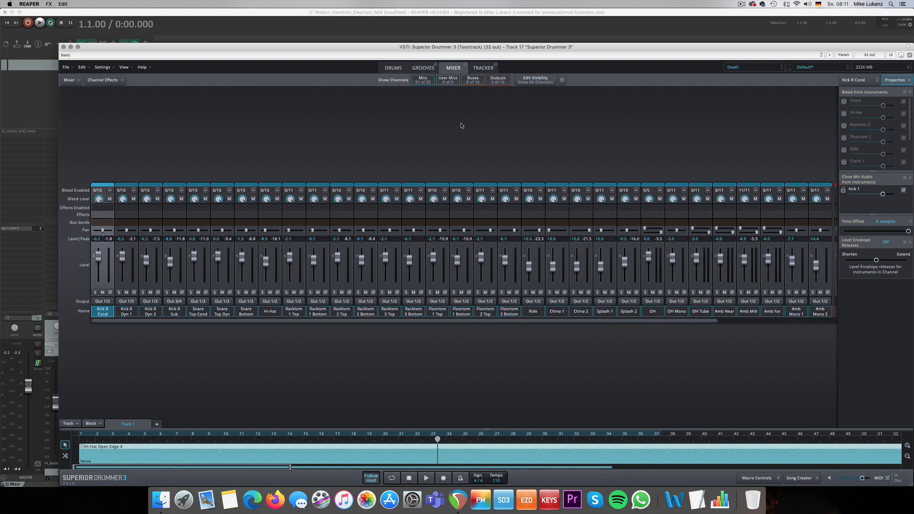
Step: Route the Snare Top Cond and Snare Top Dyn channels to Out 5/6 and Snare Bottom to Out 7/8
{"action": "left_click", "coordinate": [198, 312]}
{"action": "left_click", "coordinate": [221, 312], "text": "shift"}
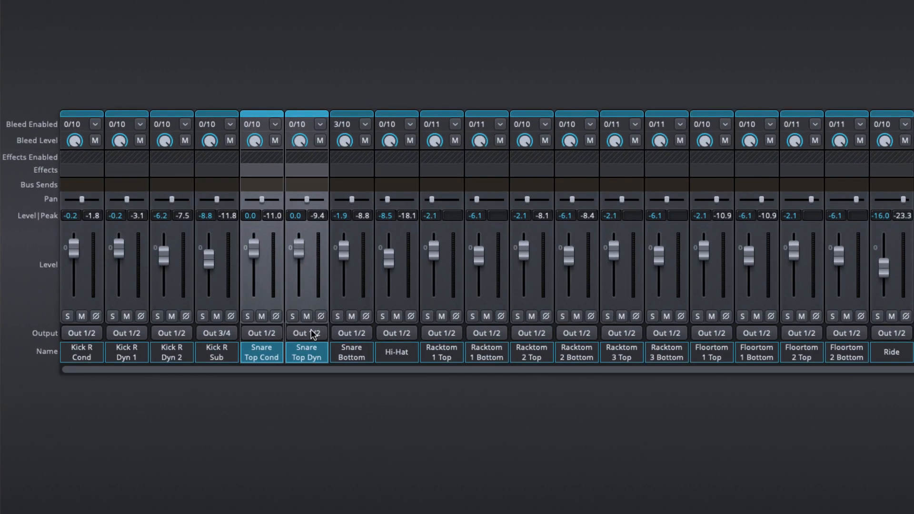
{"action": "left_click", "coordinate": [313, 333]}
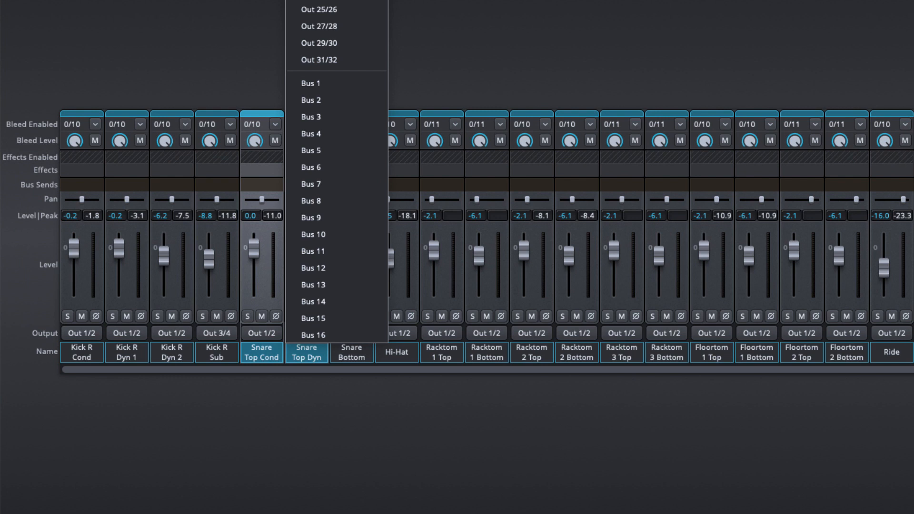
{"action": "left_click", "coordinate": [319, 0]}
{"action": "left_click", "coordinate": [358, 335]}
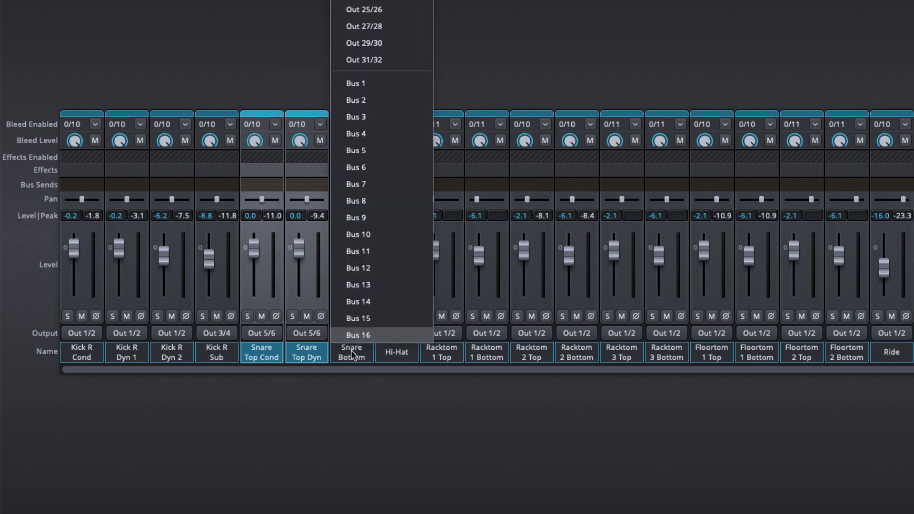
{"action": "left_click", "coordinate": [365, 10]}
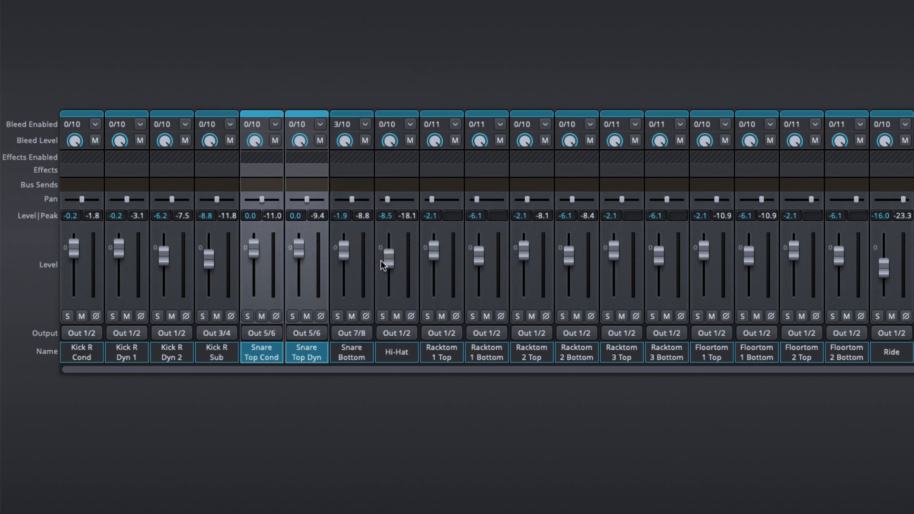
Step: Route the Hi-Hat channel to Out 9/10 and the Racktom 2 Top and Bottom channels to Out 11/12
{"action": "left_click", "coordinate": [398, 333]}
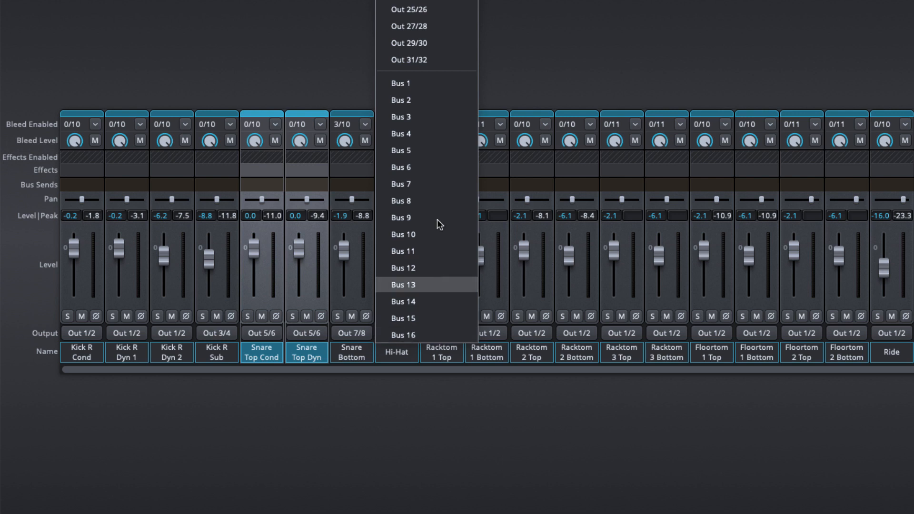
{"action": "left_click", "coordinate": [408, 0]}
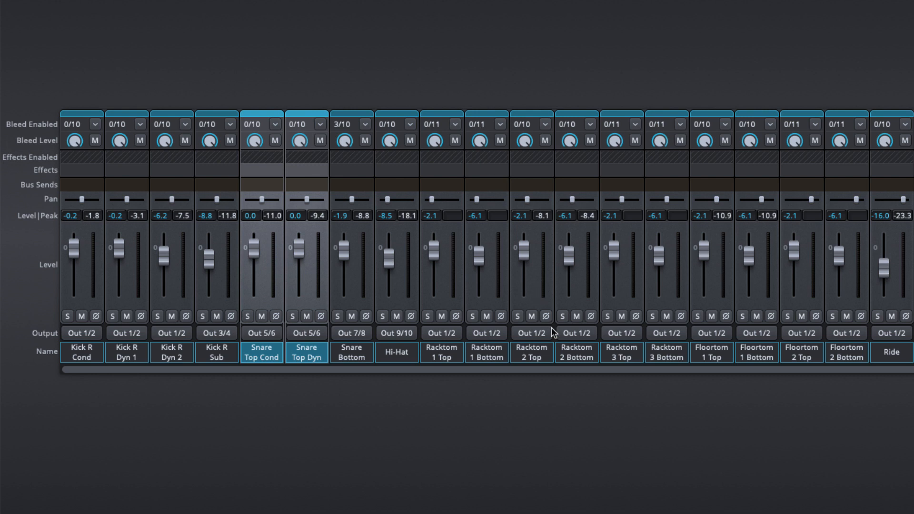
{"action": "left_click_drag", "start_coordinate": [528, 353], "coordinate": [570, 354]}
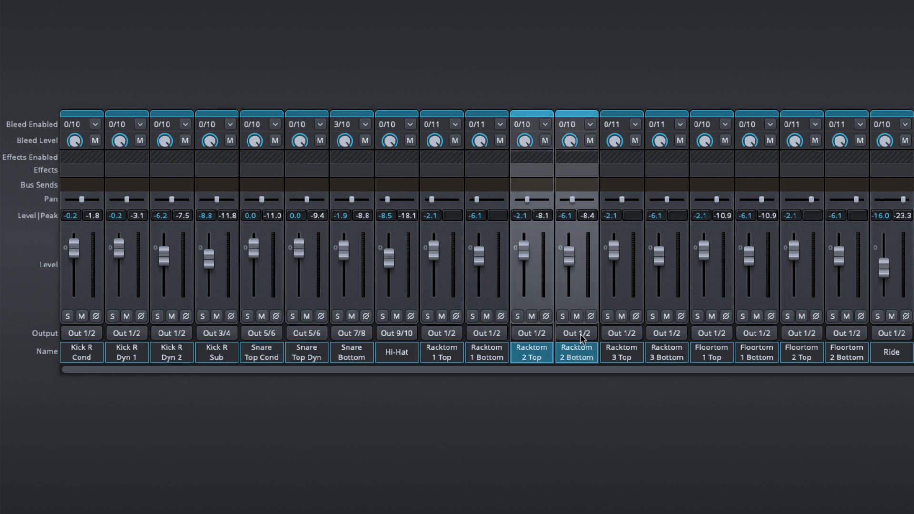
{"action": "left_click", "coordinate": [581, 334]}
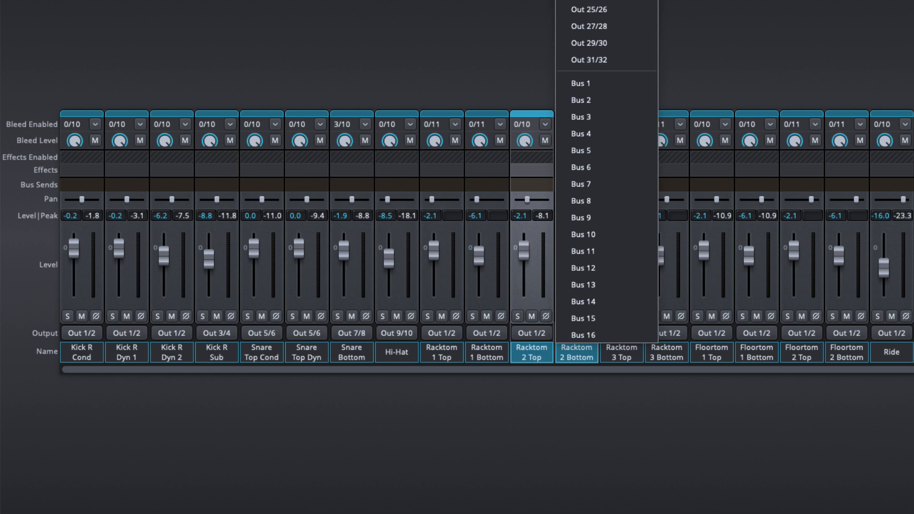
{"action": "left_click", "coordinate": [589, 0]}
Step: Route the Floortom 1 Top and Floortom 1 Bottom channels together to Out 13/14
{"action": "left_click_drag", "start_coordinate": [711, 355], "coordinate": [749, 351]}
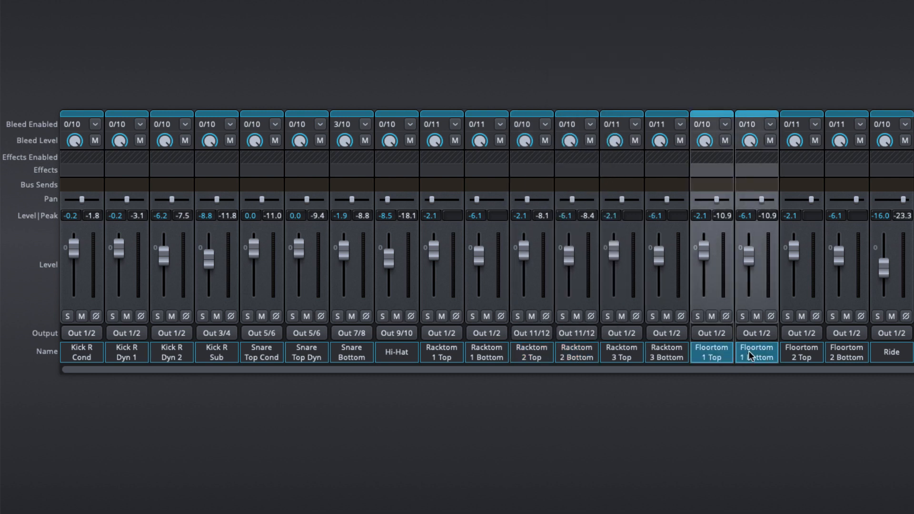
{"action": "left_click", "coordinate": [753, 331]}
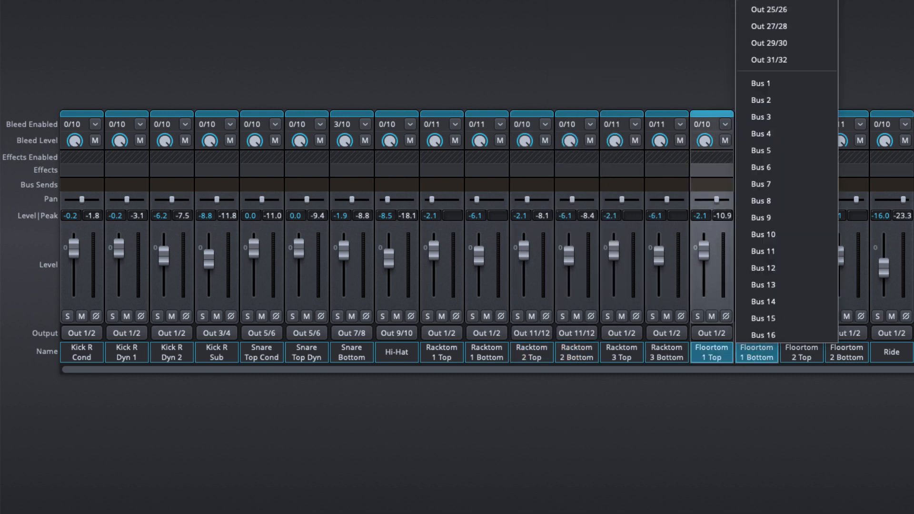
{"action": "left_click", "coordinate": [764, 0]}
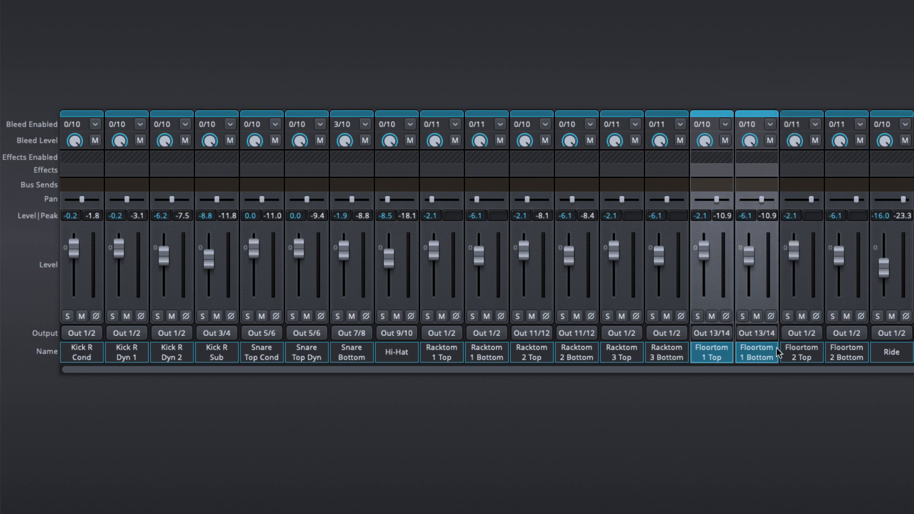
Step: Center the pan of the Floortom 1 Top and Bottom, Racktom 2 Top and Bottom, and Hi-Hat channels
{"action": "left_click", "coordinate": [749, 351]}
{"action": "left_click", "coordinate": [718, 354]}
{"action": "double_click", "coordinate": [757, 201]}
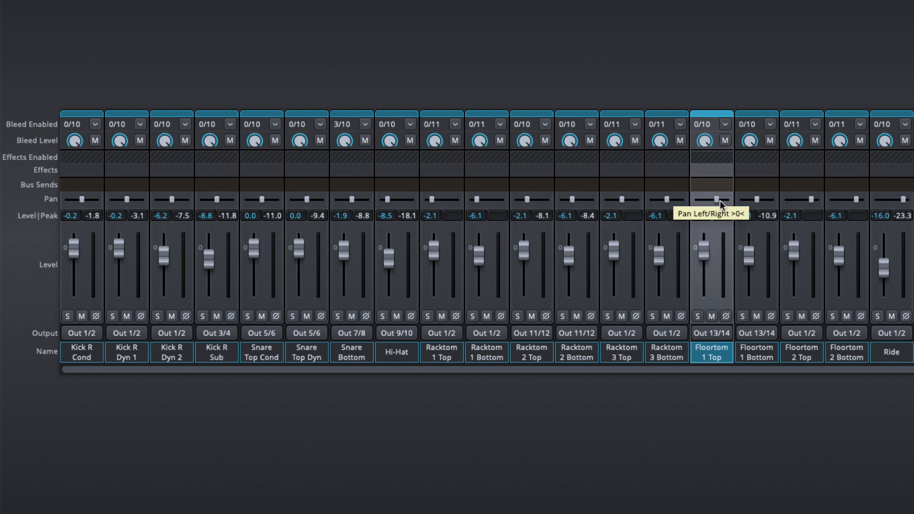
{"action": "double_click", "coordinate": [716, 201]}
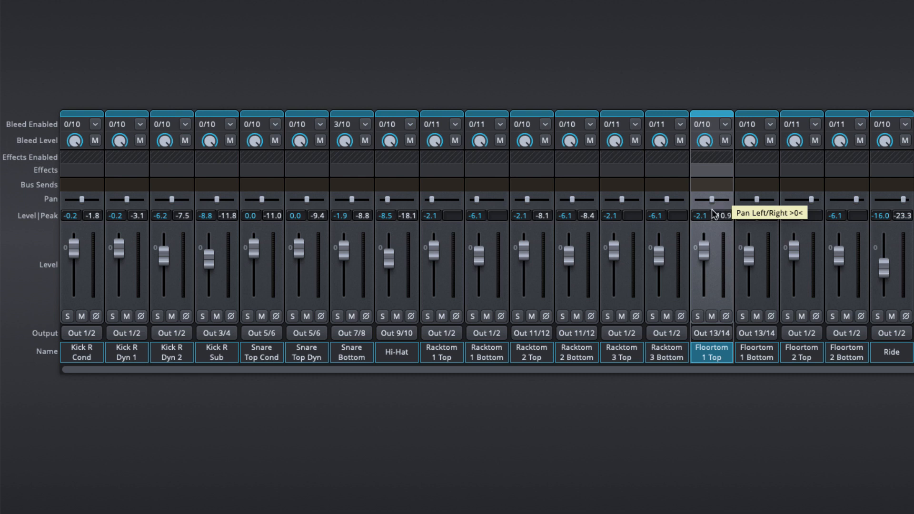
{"action": "left_click", "coordinate": [522, 355]}
{"action": "left_click", "coordinate": [564, 356], "text": "shift"}
{"action": "double_click", "coordinate": [579, 203]}
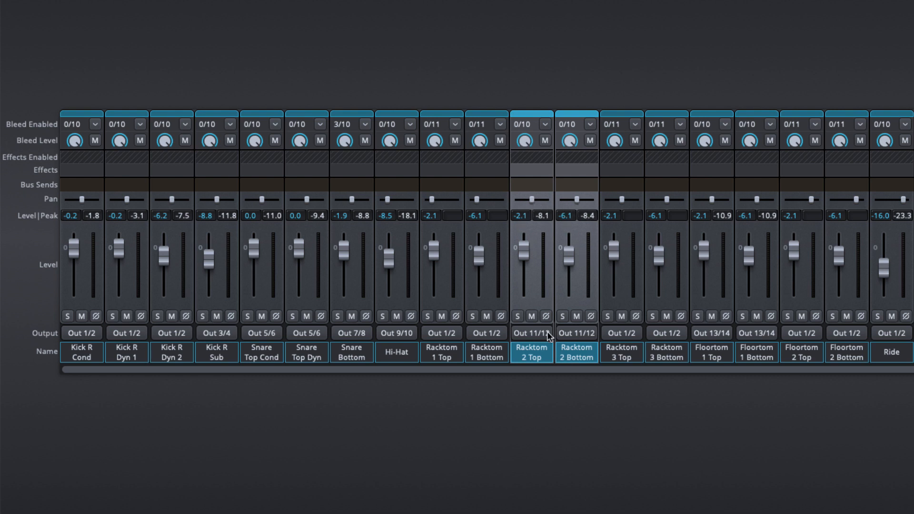
{"action": "left_click", "coordinate": [547, 278]}
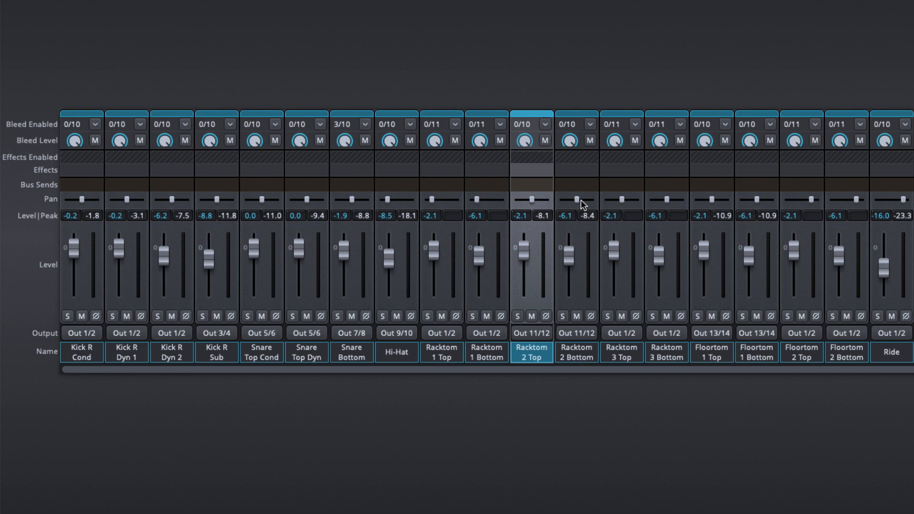
{"action": "left_click", "coordinate": [408, 353]}
{"action": "double_click", "coordinate": [387, 199]}
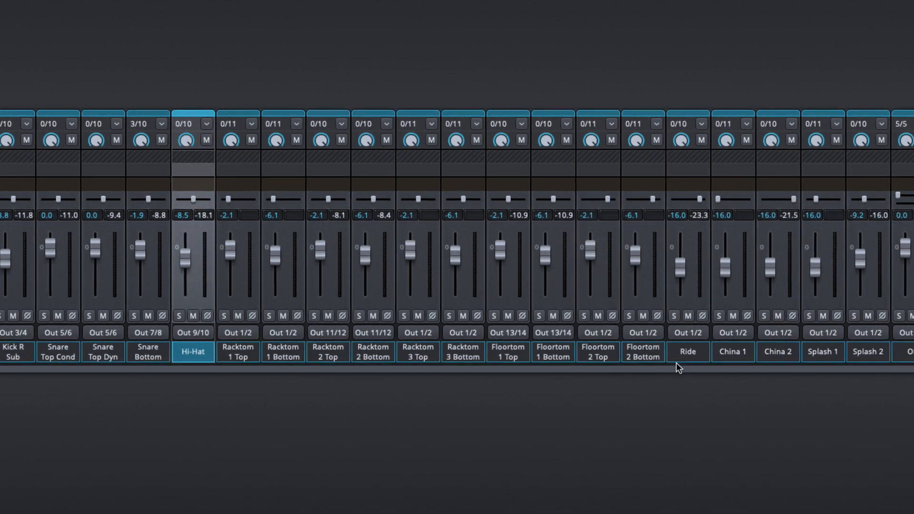
Step: Route the OH channel to Out 15/16 and the Amb Mid channel to Out 17/18, and close the plugin window
{"action": "left_click_drag", "start_coordinate": [387, 369], "coordinate": [408, 369]}
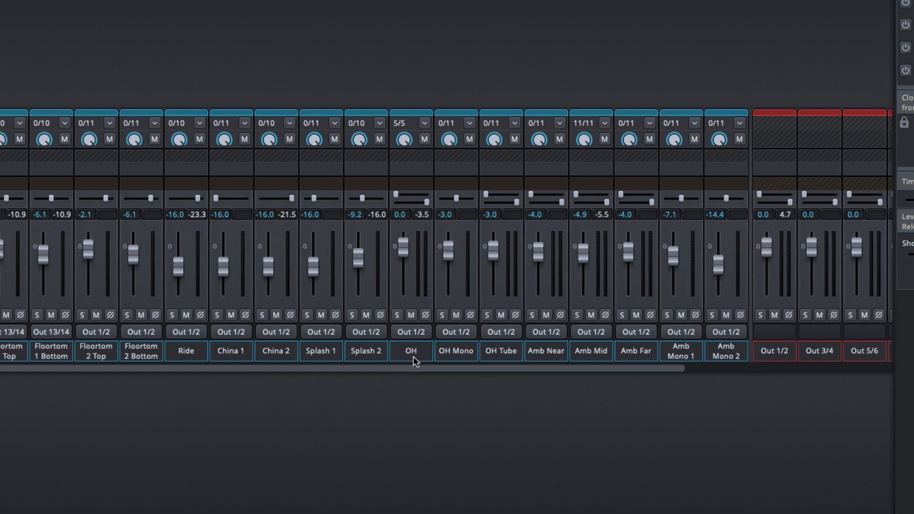
{"action": "left_click", "coordinate": [416, 350]}
{"action": "left_click", "coordinate": [412, 335]}
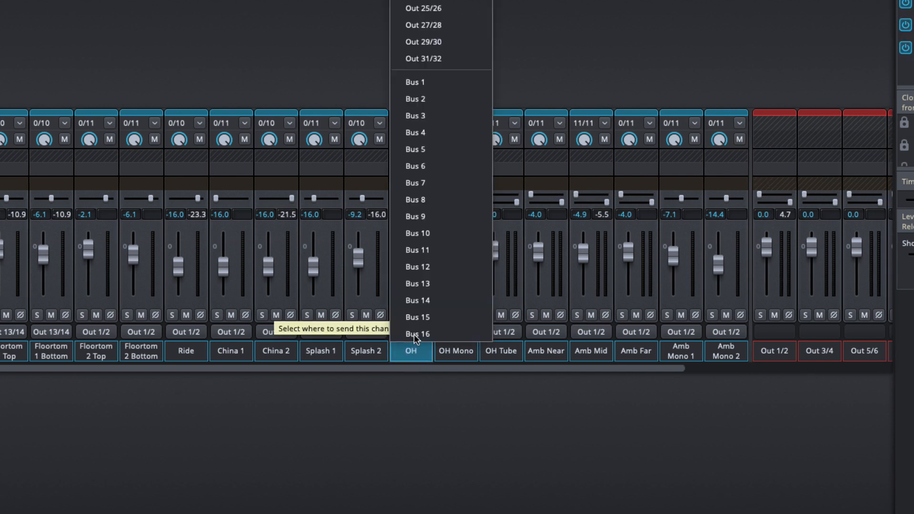
{"action": "left_click", "coordinate": [423, 0]}
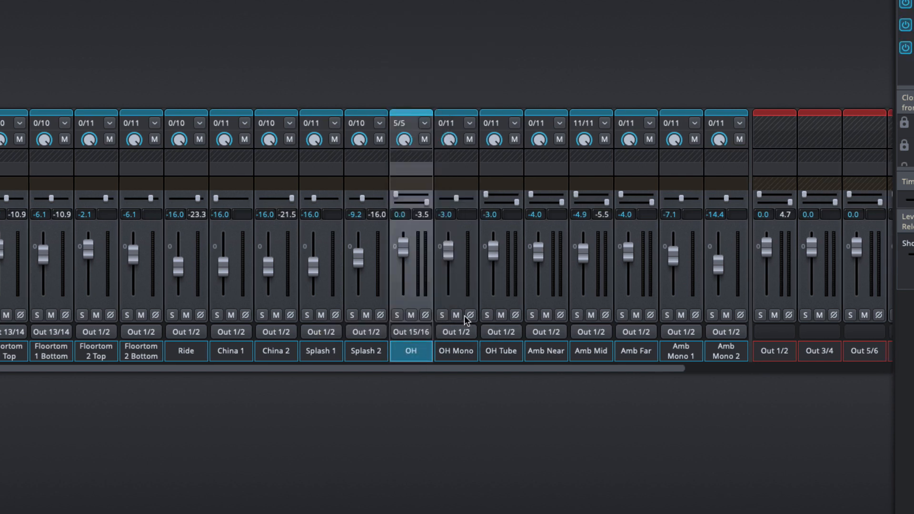
{"action": "left_click", "coordinate": [583, 351]}
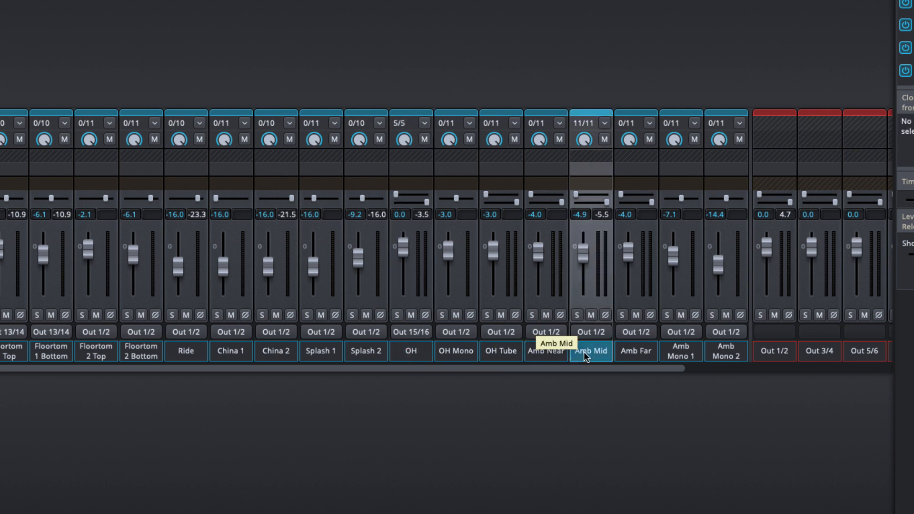
{"action": "left_click", "coordinate": [599, 335]}
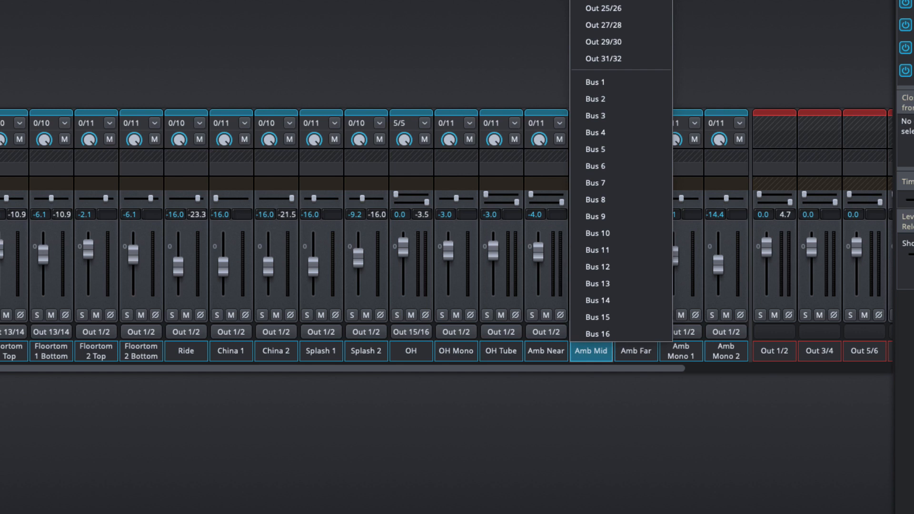
{"action": "left_click", "coordinate": [604, 0]}
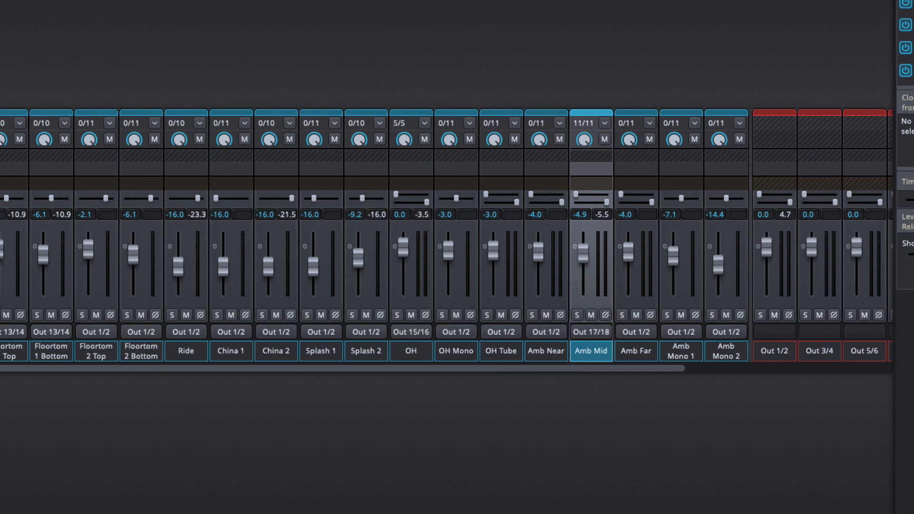
{"action": "scroll", "coordinate": [443, 238], "scroll_direction": "left", "scroll_amount": 3}
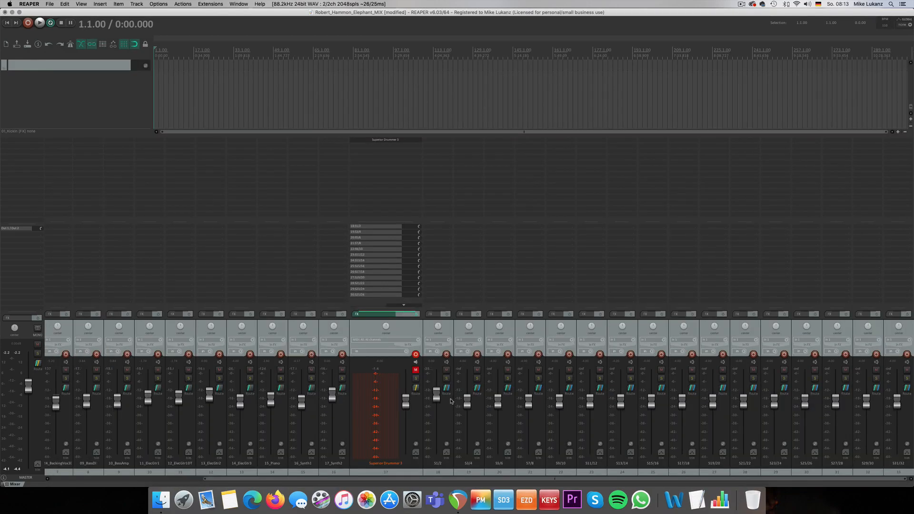
Step: Unmute the Superior Drummer 3 track in REAPER and rename tracks S1/2 and S3/4 as Kick In and Kick Sub
{"action": "left_click", "coordinate": [416, 370]}
{"action": "double_click", "coordinate": [443, 463]}
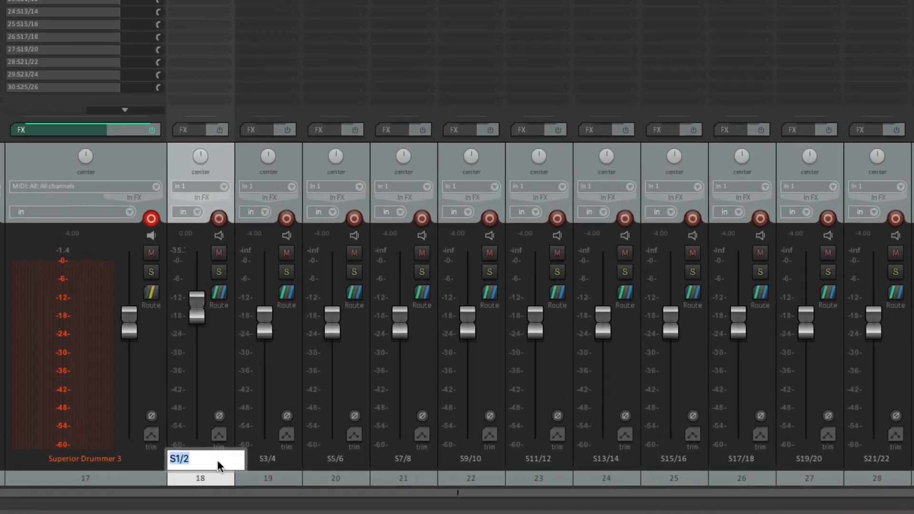
{"action": "type", "text": "Kci"}
{"action": "key", "text": "BackSpace"}
{"action": "key", "text": "BackSpace"}
{"action": "type", "text": "ick In"}
{"action": "key", "text": "Tab"}
{"action": "type", "text": "Kick Sub"}
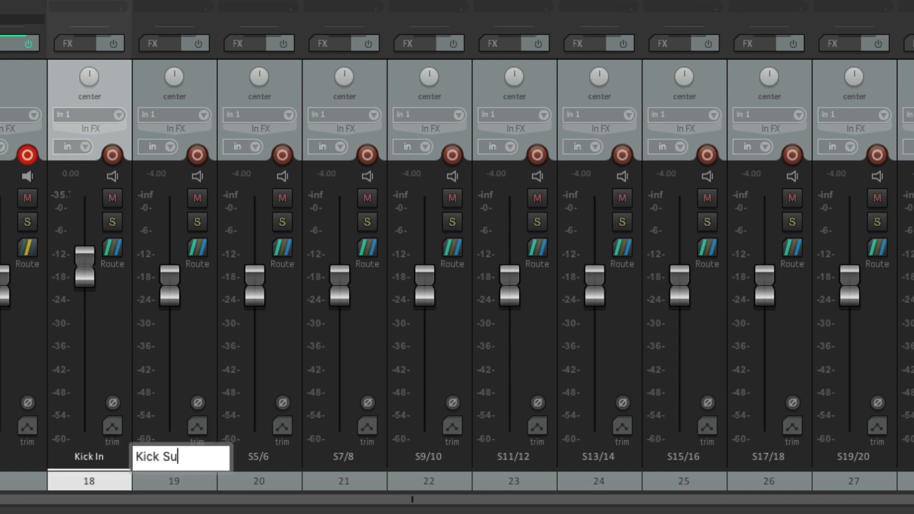
Step: Rename the REAPER tracks S5/6 and S7/8 as Snr Top and Snr Bot
{"action": "key", "text": "Tab"}
{"action": "type", "text": "Sna"}
{"action": "key", "text": "BackSpace"}
{"action": "type", "text": "r T"}
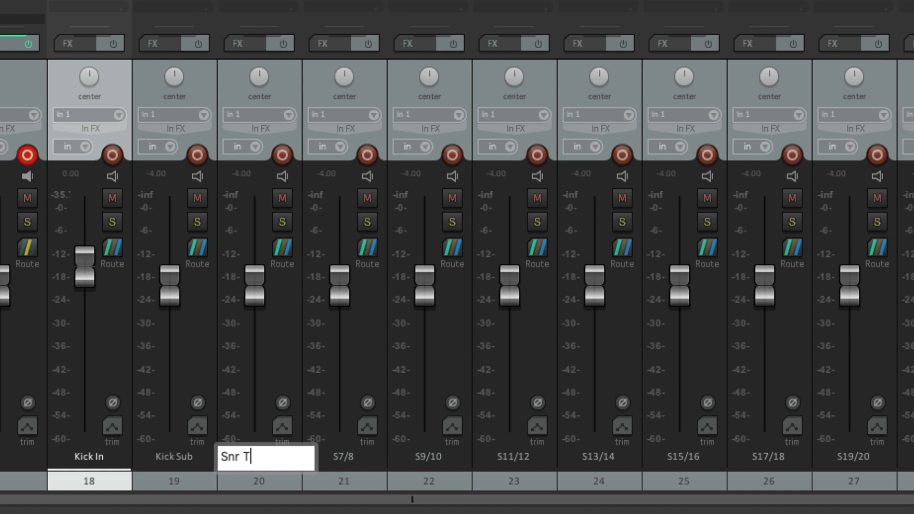
{"action": "type", "text": "op"}
{"action": "key", "text": "Tab"}
{"action": "type", "text": "Snr Bot"}
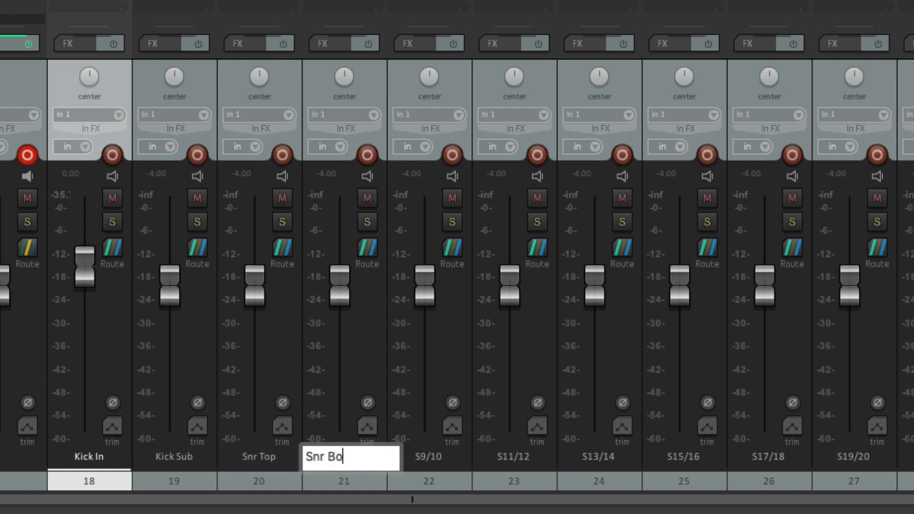
Step: Rename tracks S9/10, S11/12 and S13/14 as Hats, Racktom and Floortom
{"action": "key", "text": "Tab"}
{"action": "type", "text": "Hats"}
{"action": "key", "text": "Tab"}
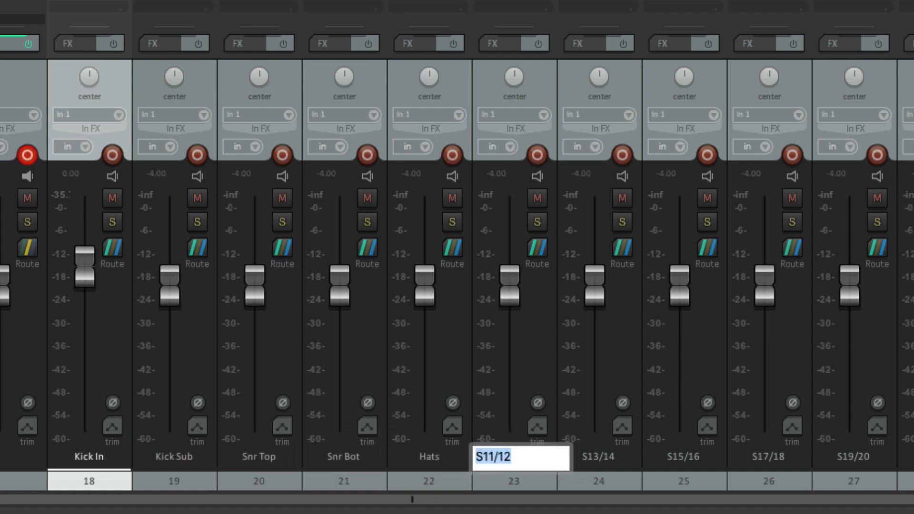
{"action": "type", "text": "Racktom"}
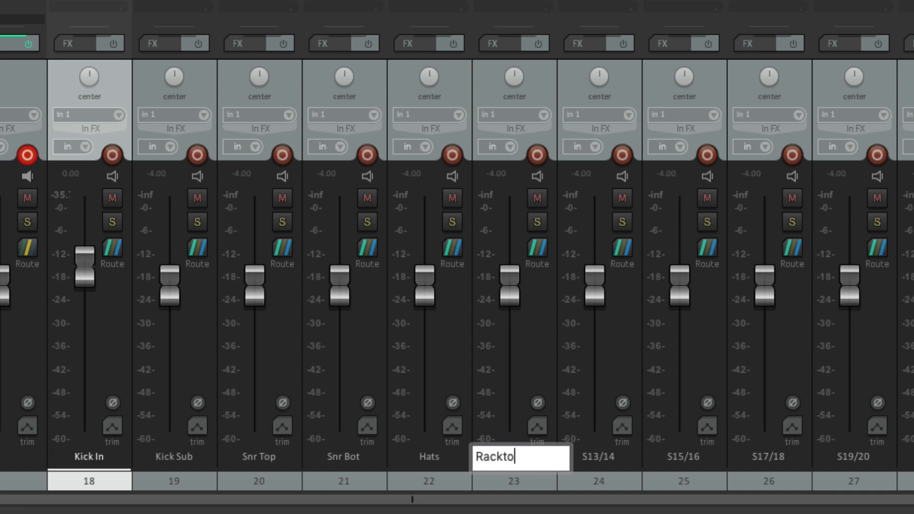
{"action": "key", "text": "Tab"}
{"action": "type", "text": "Floortom"}
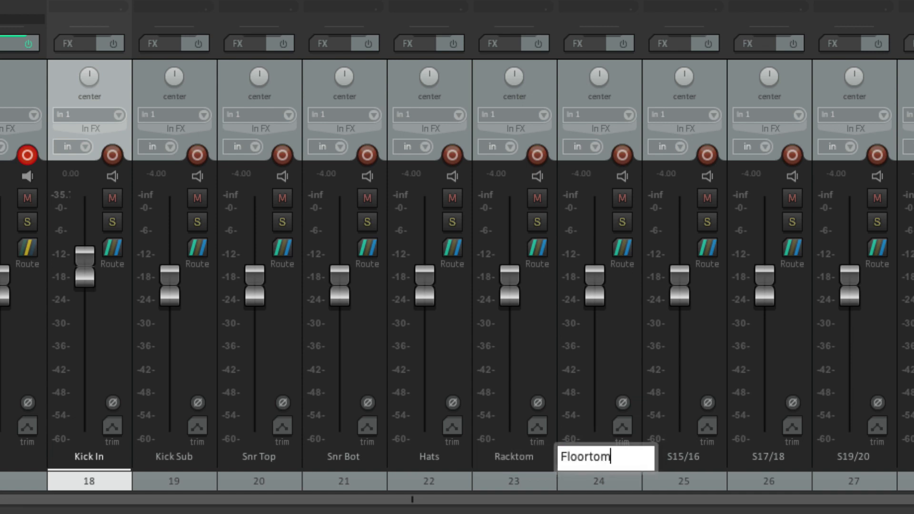
Step: Rename tracks S15/16 and S17/18 as Overheads and Room
{"action": "key", "text": "Tab"}
{"action": "type", "text": "Overheads"}
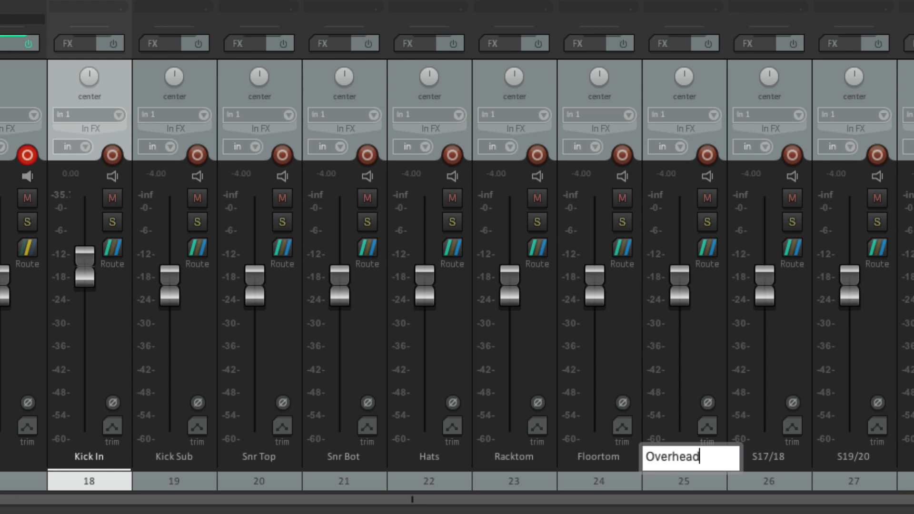
{"action": "key", "text": "Tab"}
{"action": "type", "text": "Room"}
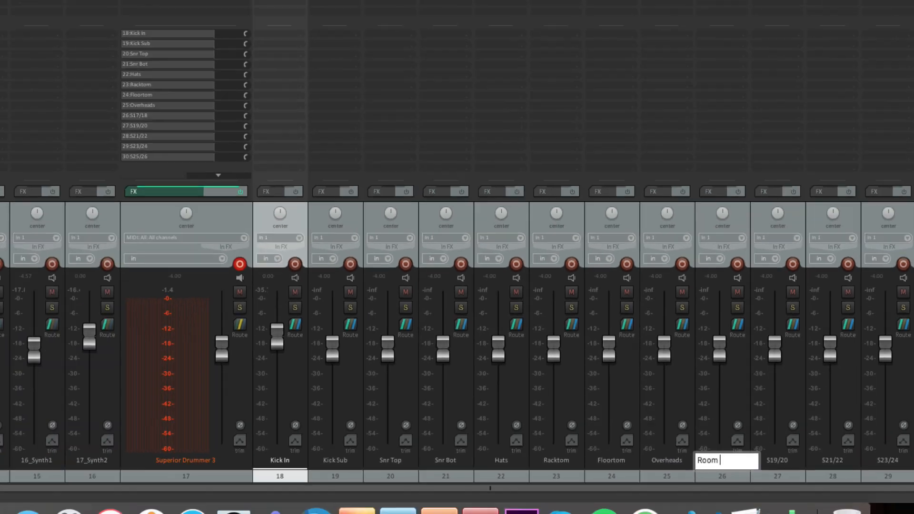
{"action": "key", "text": "Return"}
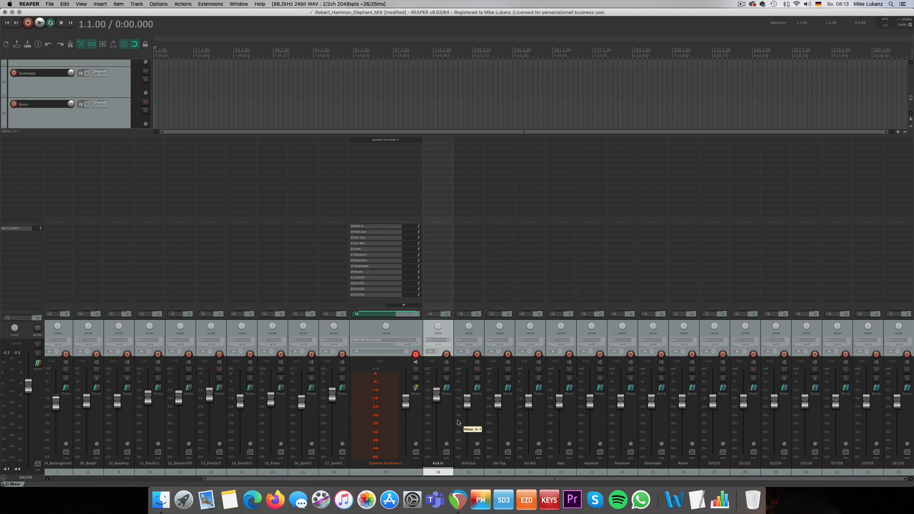
Step: Play the song from the start and check the levels of the recorded tracks, drum tracks and master
{"action": "left_click", "coordinate": [182, 480]}
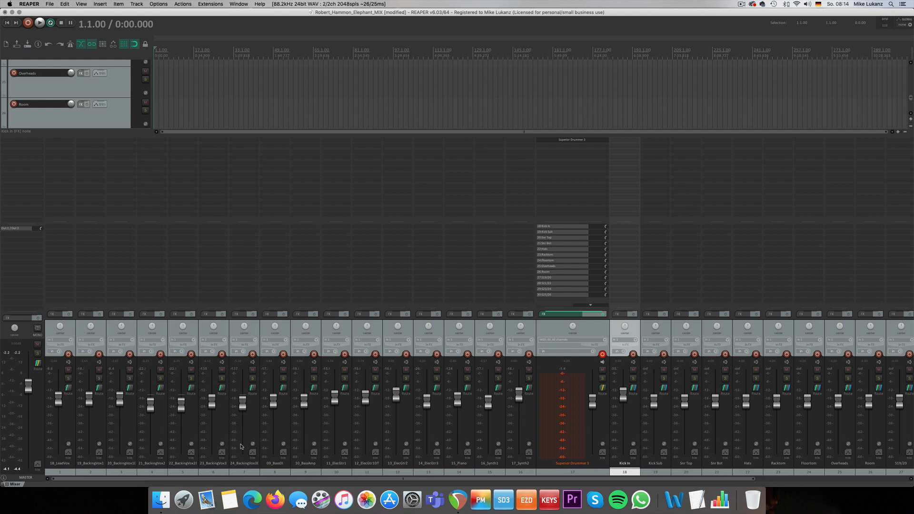
{"action": "key", "text": "space"}
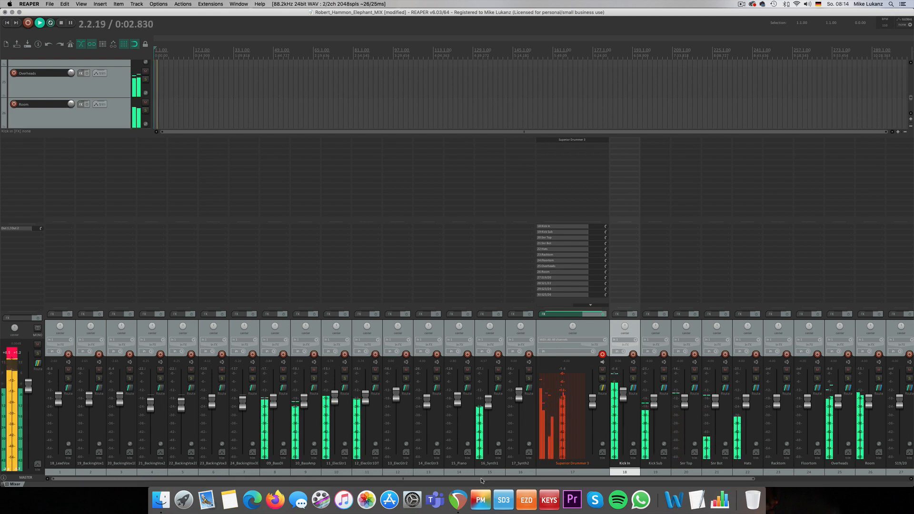
{"action": "left_click_drag", "start_coordinate": [492, 479], "coordinate": [574, 480]}
{"action": "key", "text": "space"}
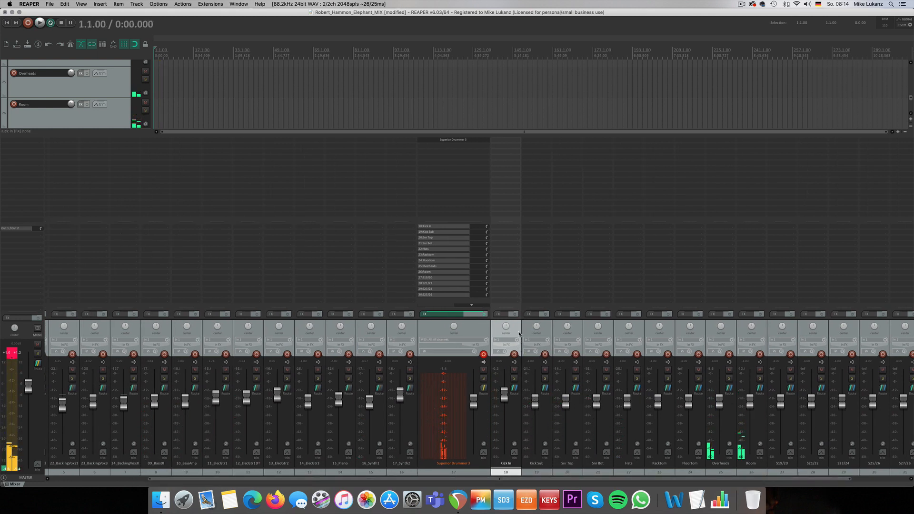
Step: Lower all microphone channels from Kick R Cond to Amb Mono 2 together by 8 dB in Superior Drummer 3 and close its window
{"action": "left_click", "coordinate": [452, 140]}
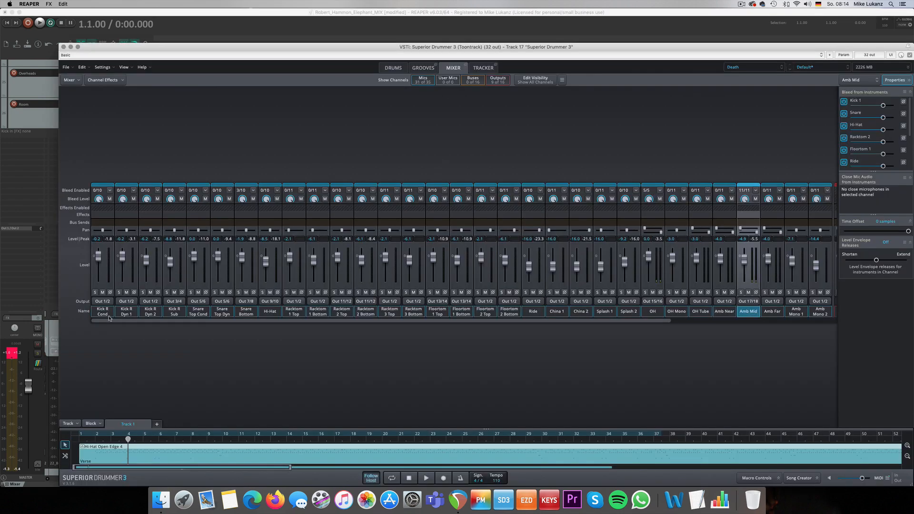
{"action": "left_click_drag", "start_coordinate": [111, 314], "coordinate": [820, 313]}
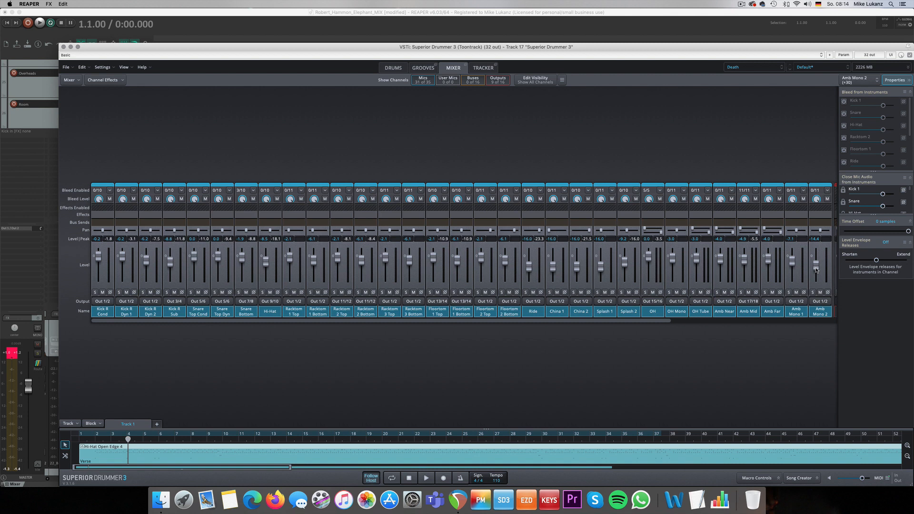
{"action": "left_click_drag", "start_coordinate": [816, 270], "coordinate": [817, 276]}
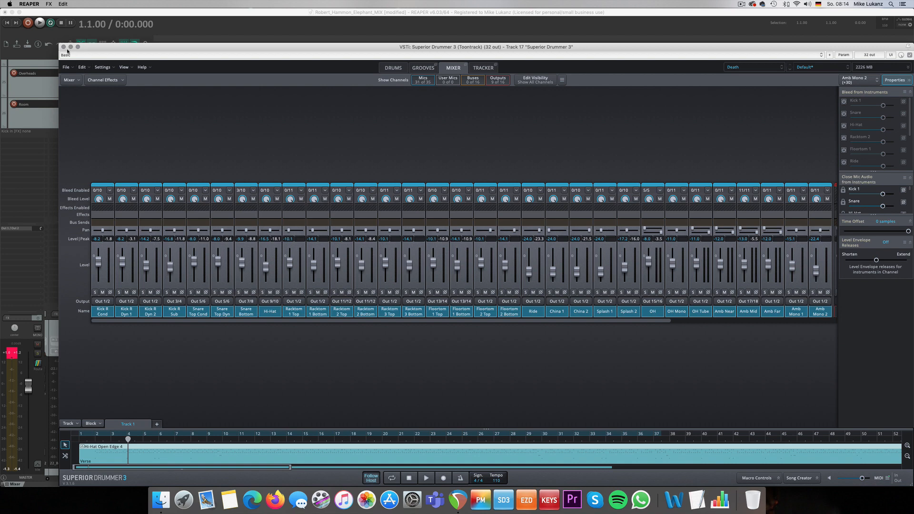
{"action": "key", "text": "Escape"}
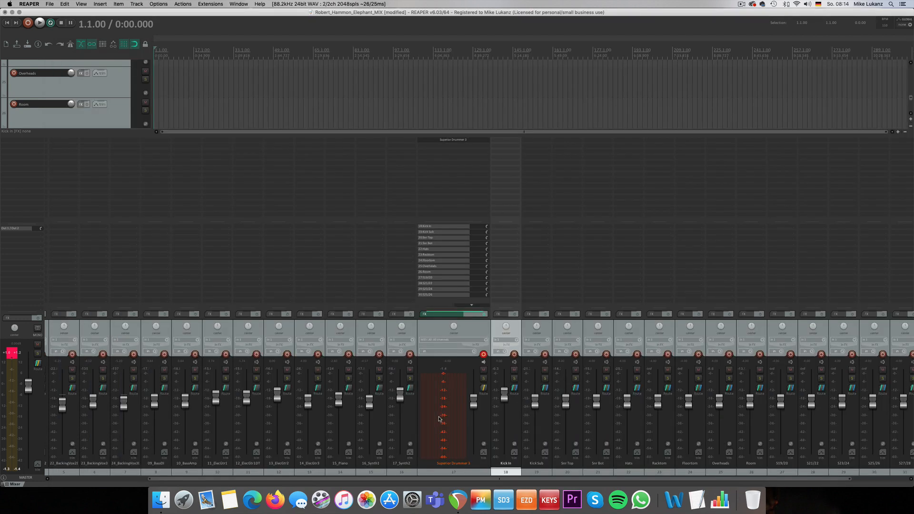
Step: Lower the volume of all tracks from 18_LeadVox to 17_Synth2 together, reset the master peak readout and start playback
{"action": "left_click", "coordinate": [130, 479]}
{"action": "mouse_move", "coordinate": [68, 465]}
{"action": "left_mouse_down"}
{"action": "mouse_move", "coordinate": [106, 468]}
{"action": "mouse_move", "coordinate": [72, 469]}
{"action": "left_mouse_up"}
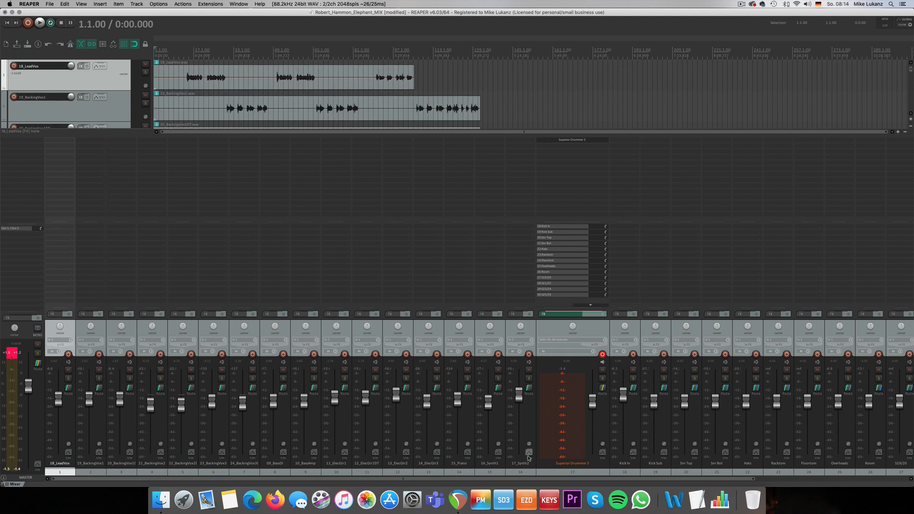
{"action": "left_click", "coordinate": [526, 470], "text": "shift"}
{"action": "left_click_drag", "start_coordinate": [518, 395], "coordinate": [518, 417]}
{"action": "left_click", "coordinate": [26, 362]}
{"action": "key", "text": "space"}
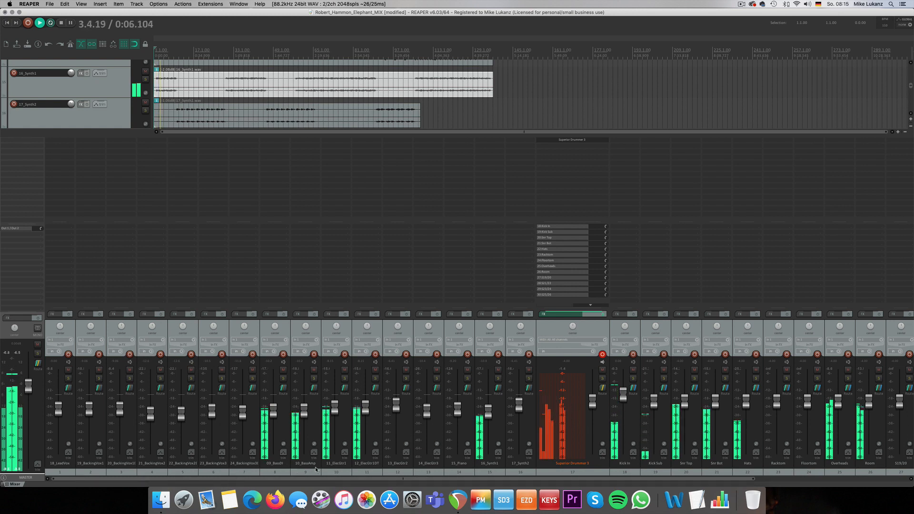
Step: Raise the volume of 11_ElecGtr1 and 12_ElecGtr1DT together during playback
{"action": "left_click", "coordinate": [339, 472]}
{"action": "left_click", "coordinate": [358, 473], "text": "shift"}
{"action": "double_click", "coordinate": [366, 415]}
{"action": "left_click_drag", "start_coordinate": [367, 397], "coordinate": [367, 406]}
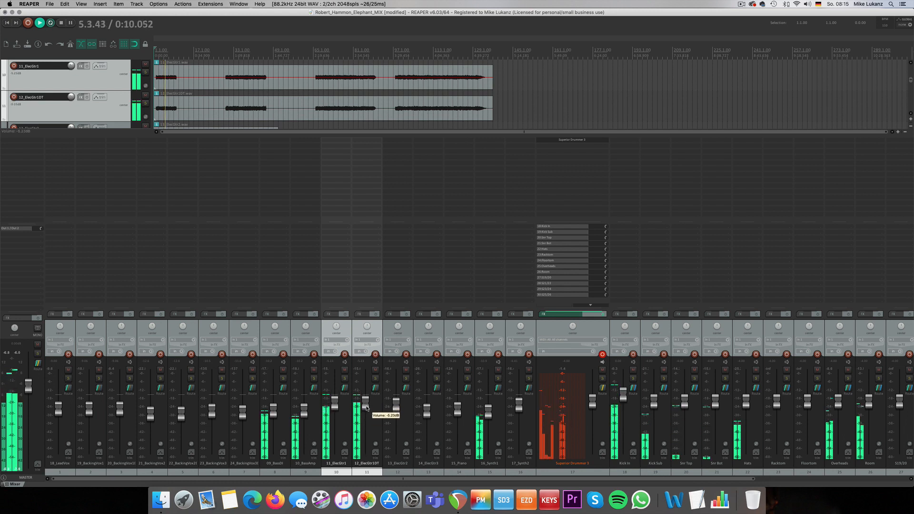
Step: Pan 11_ElecGtr1 hard left and 12_ElecGtr1DT hard right, and raise both guitars slightly together
{"action": "left_click", "coordinate": [342, 329]}
{"action": "left_click_drag", "start_coordinate": [339, 328], "coordinate": [339, 371]}
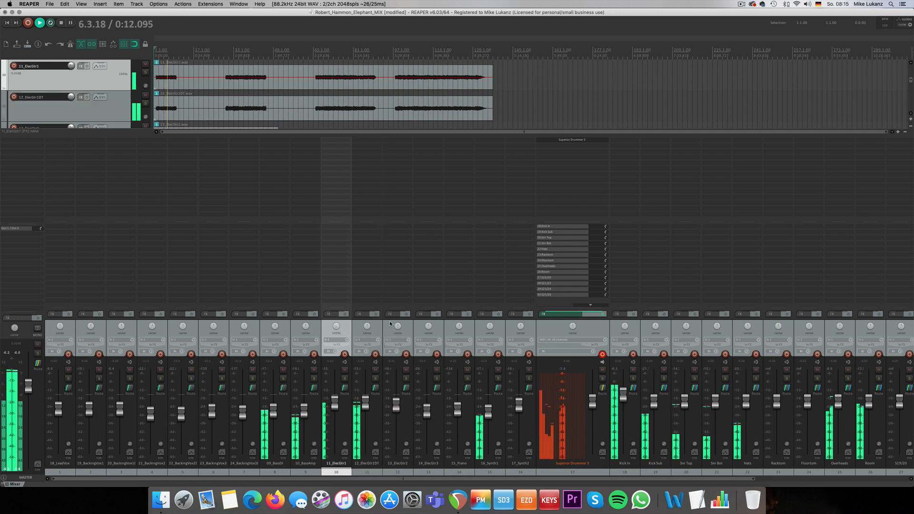
{"action": "left_click_drag", "start_coordinate": [370, 327], "coordinate": [369, 290]}
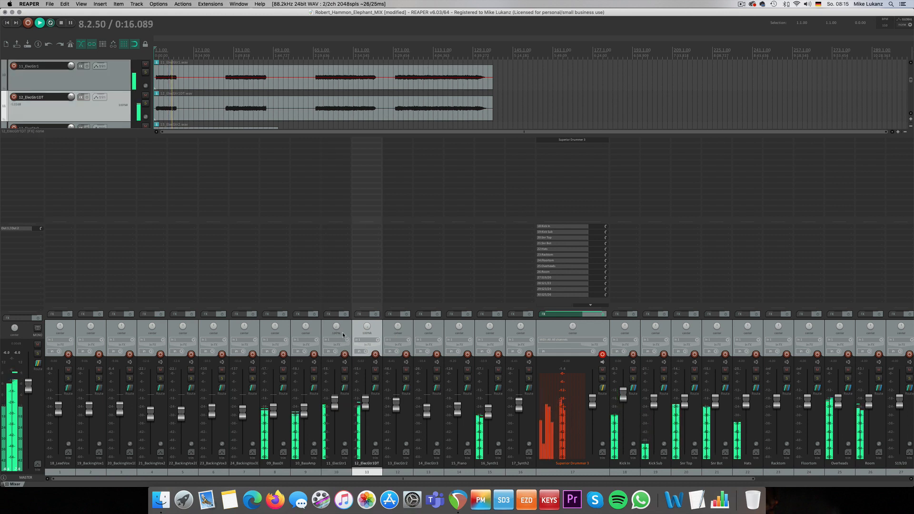
{"action": "left_click", "coordinate": [341, 350], "text": "shift"}
{"action": "left_click_drag", "start_coordinate": [336, 400], "coordinate": [335, 402]}
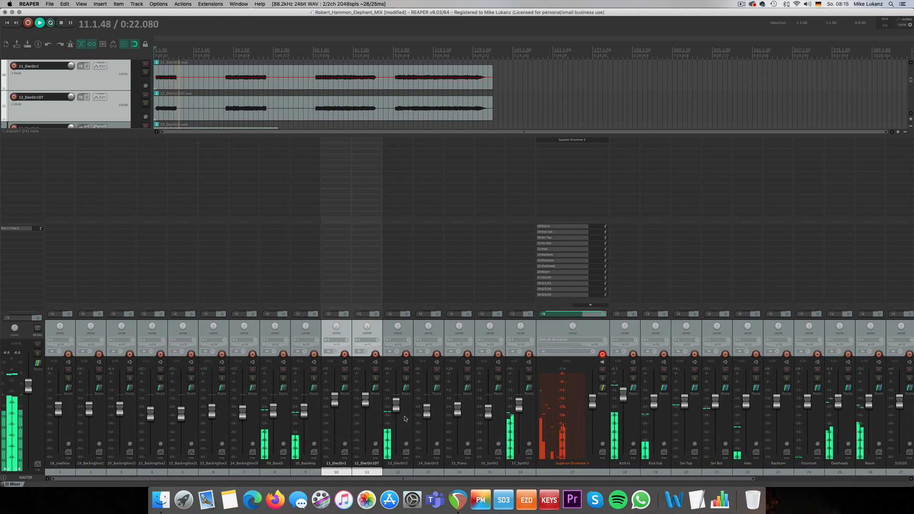
Step: Pan 13_ElecGtr2 partly left and balance its volume, with 17_Synth2 set to 0 dB and 18_LeadVox raised to about -7 dB
{"action": "left_click_drag", "start_coordinate": [395, 405], "coordinate": [395, 400]}
{"action": "left_click_drag", "start_coordinate": [398, 326], "coordinate": [398, 332]}
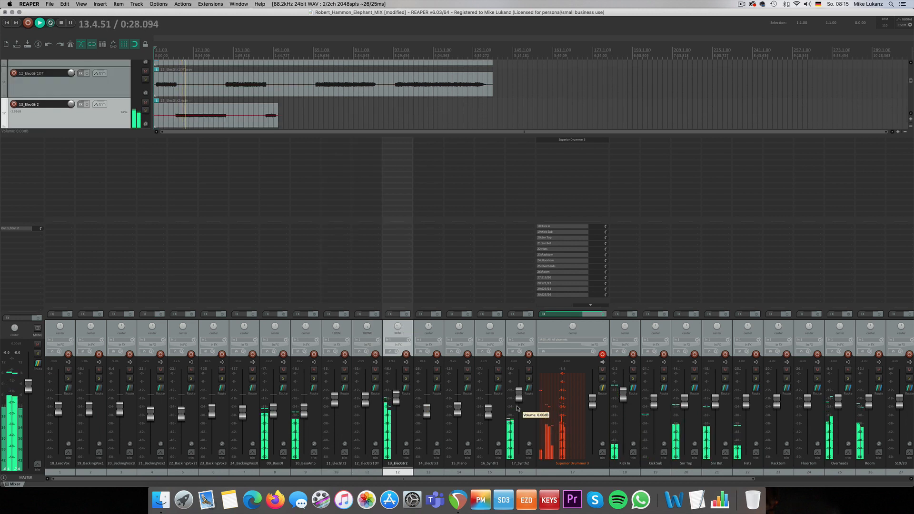
{"action": "mouse_move", "coordinate": [60, 409]}
{"action": "left_mouse_down"}
{"action": "mouse_move", "coordinate": [58, 401]}
{"action": "mouse_move", "coordinate": [56, 410]}
{"action": "left_mouse_up"}
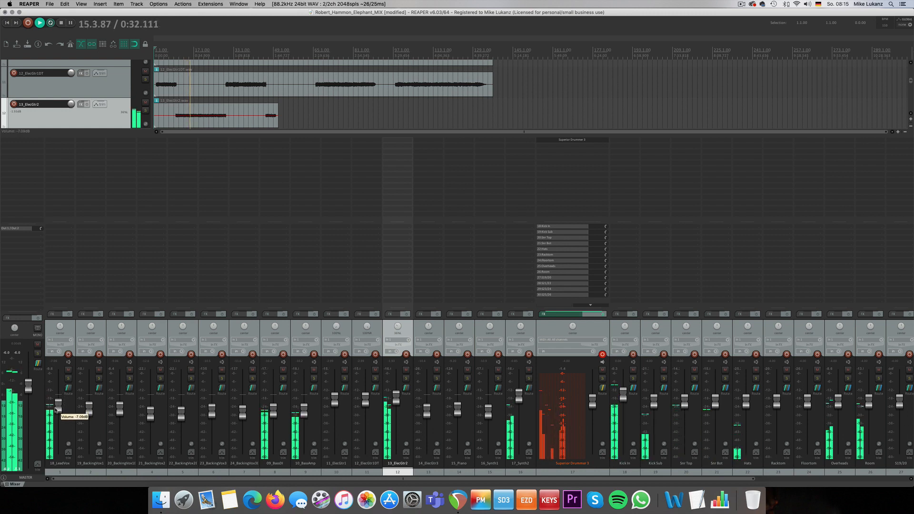
{"action": "left_click_drag", "start_coordinate": [396, 399], "coordinate": [397, 413]}
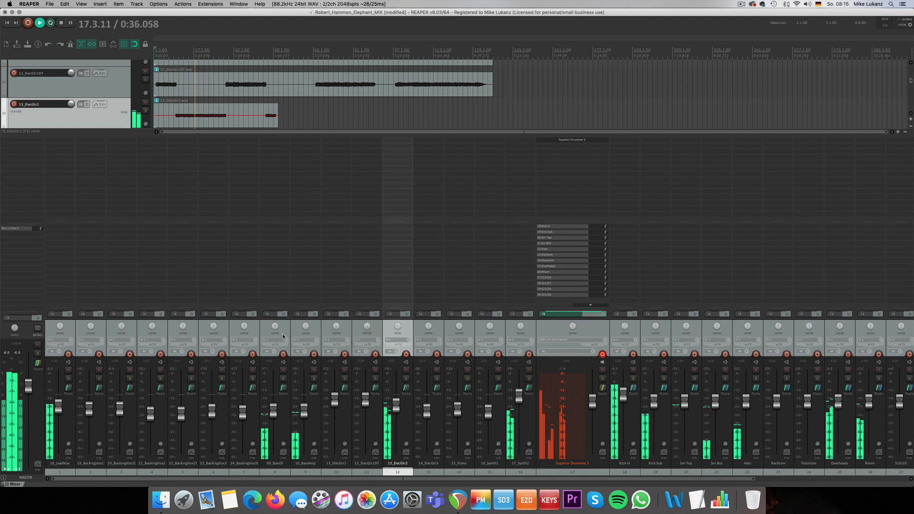
Step: Fine-tune the volume of the 09_BassDI and 10_BassAmp tracks together
{"action": "left_click", "coordinate": [264, 332]}
{"action": "left_click", "coordinate": [295, 334], "text": "shift"}
{"action": "mouse_move", "coordinate": [274, 417]}
{"action": "left_mouse_down"}
{"action": "mouse_move", "coordinate": [273, 402]}
{"action": "mouse_move", "coordinate": [275, 418]}
{"action": "left_mouse_up"}
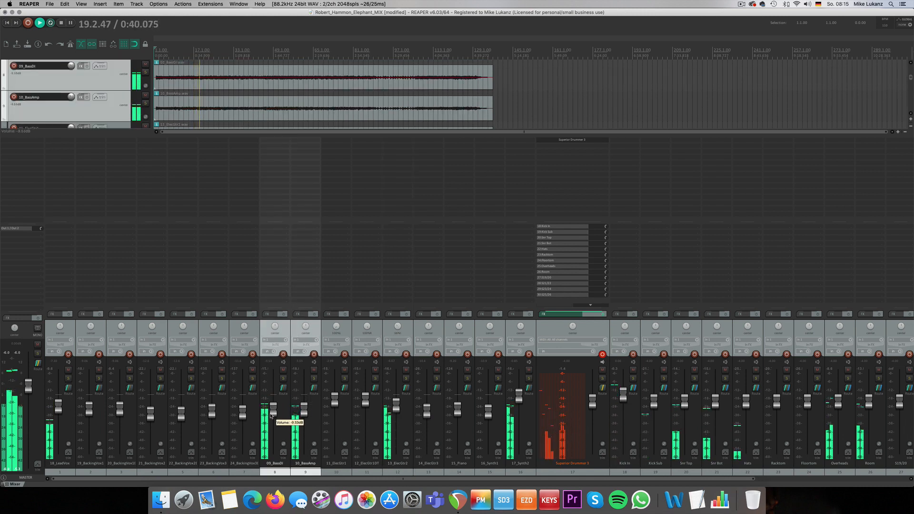
Step: Raise the Snr Top volume slightly and bring the Overheads, Room and Hats tracks up to 0 dB
{"action": "scroll", "coordinate": [761, 480], "scroll_direction": "right", "scroll_amount": 5}
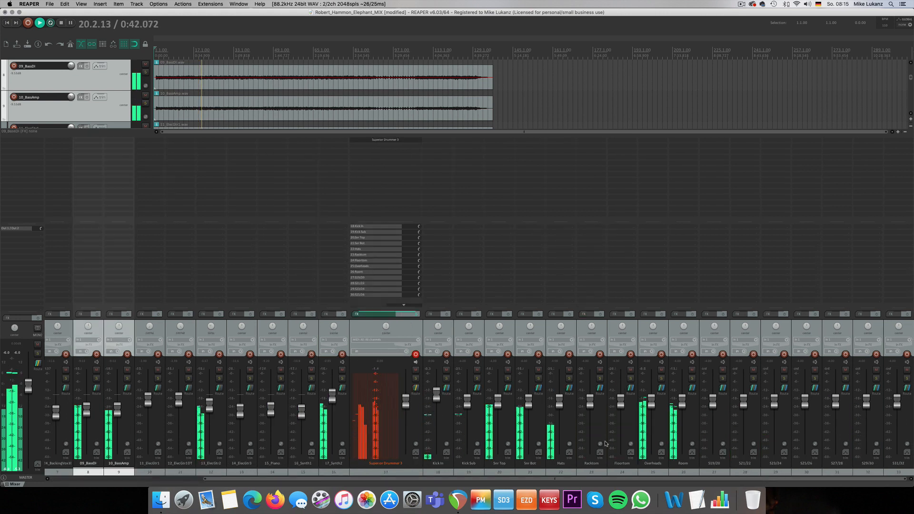
{"action": "mouse_move", "coordinate": [468, 406]}
{"action": "double_click", "coordinate": [469, 405]}
{"action": "left_click_drag", "start_coordinate": [470, 401], "coordinate": [499, 401]}
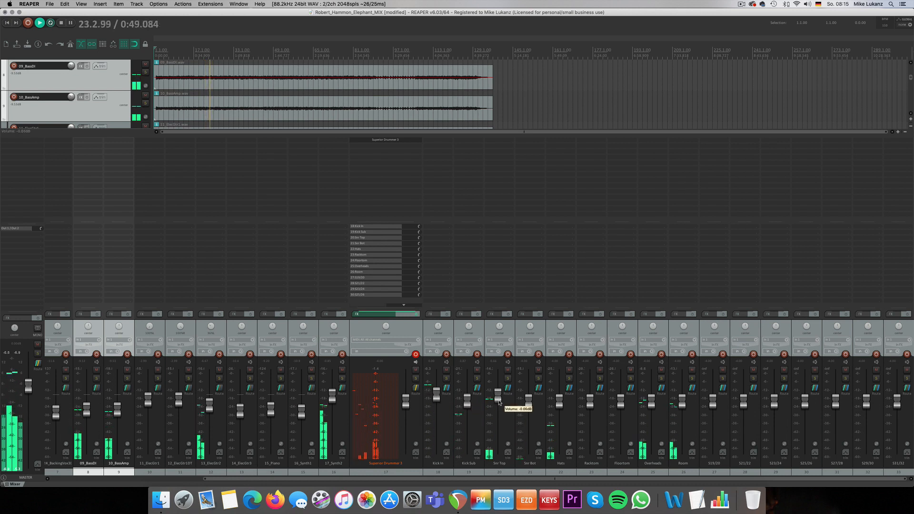
{"action": "double_click", "coordinate": [649, 404]}
{"action": "mouse_move", "coordinate": [685, 408]}
{"action": "left_mouse_down"}
{"action": "mouse_move", "coordinate": [684, 379]}
{"action": "mouse_move", "coordinate": [685, 407]}
{"action": "mouse_move", "coordinate": [685, 399]}
{"action": "left_mouse_up"}
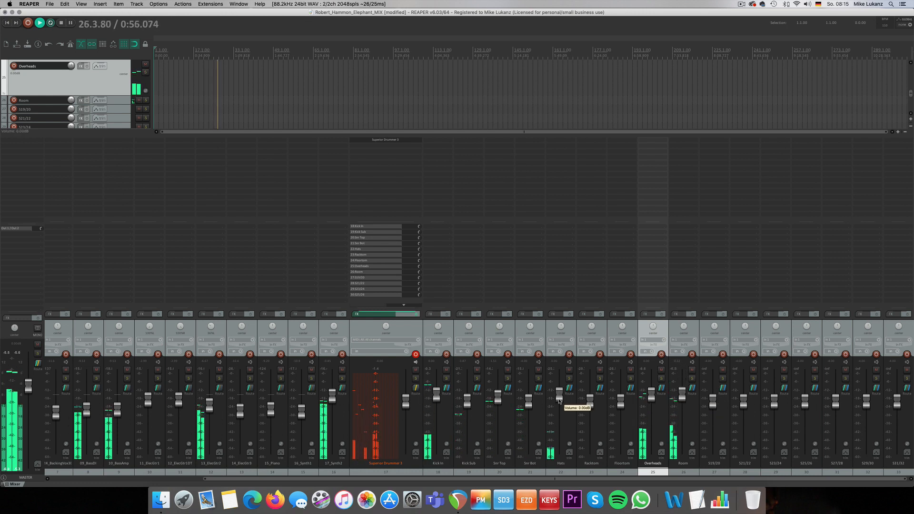
Step: Solo the Hats track briefly, listen to it again within the full mix, and stop playback
{"action": "left_click", "coordinate": [570, 379]}
{"action": "left_click", "coordinate": [569, 379]}
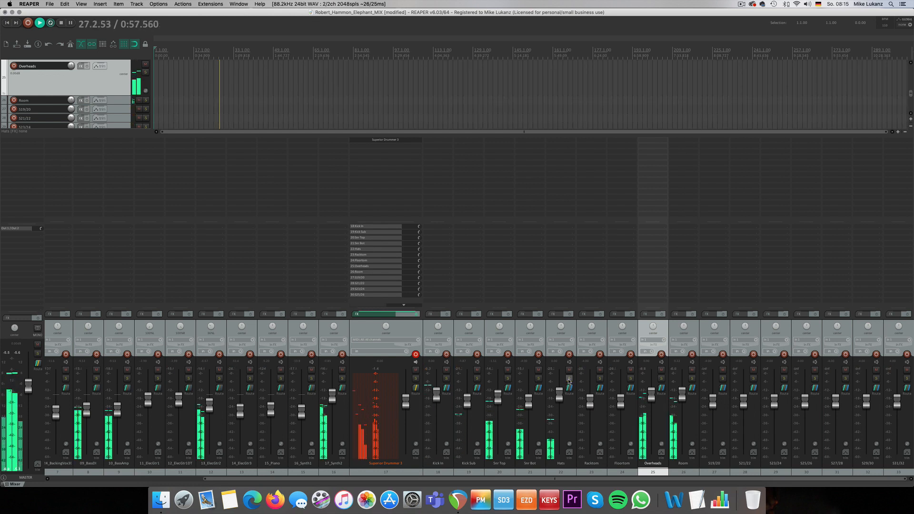
{"action": "left_click", "coordinate": [565, 332]}
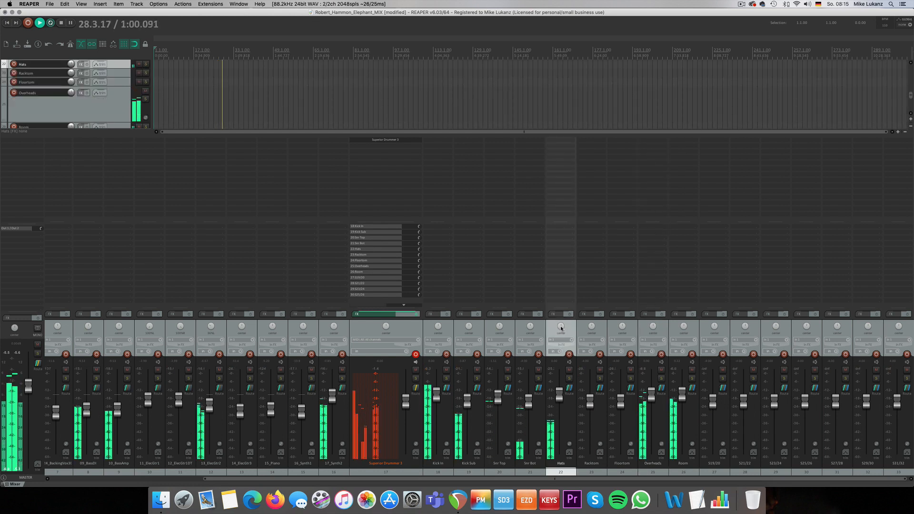
{"action": "key", "text": "space"}
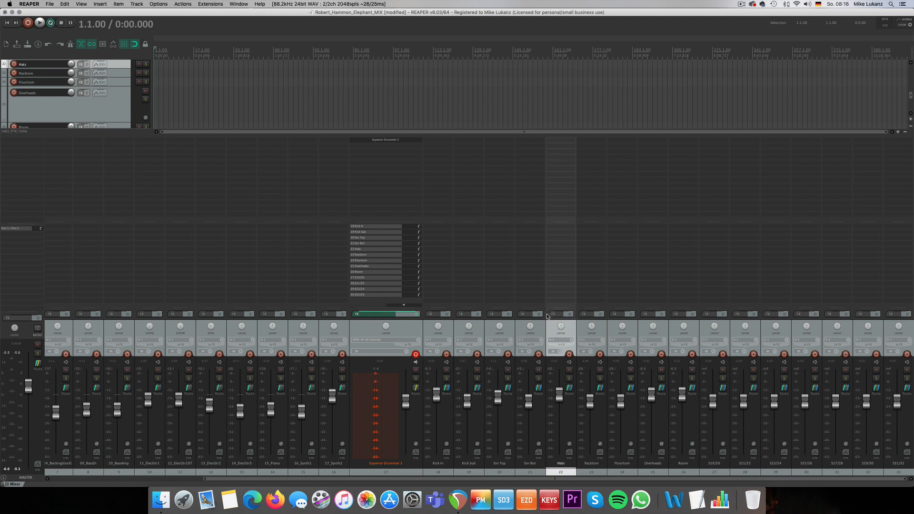
Step: Review the Floortom 2 Bottom and OH channels in the Superior Drummer 3 mixer and close the plugin window
{"action": "left_click", "coordinate": [385, 140]}
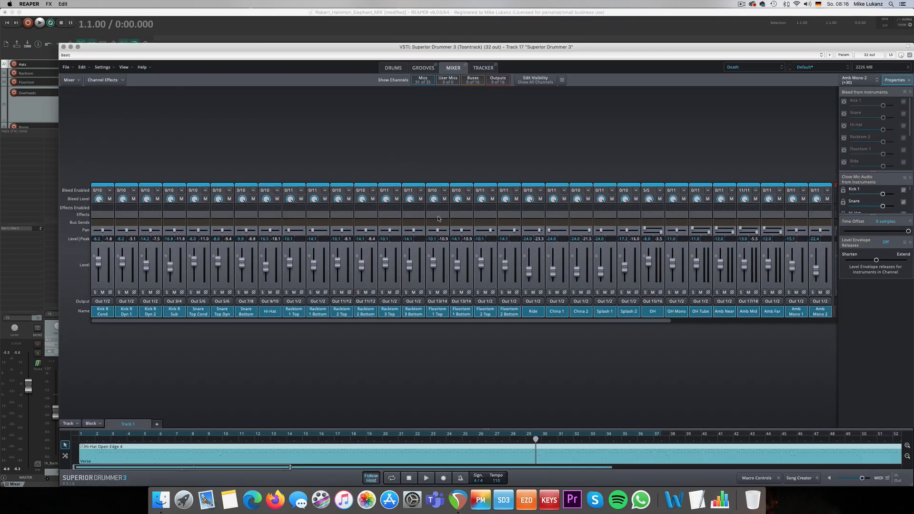
{"action": "left_click", "coordinate": [508, 311]}
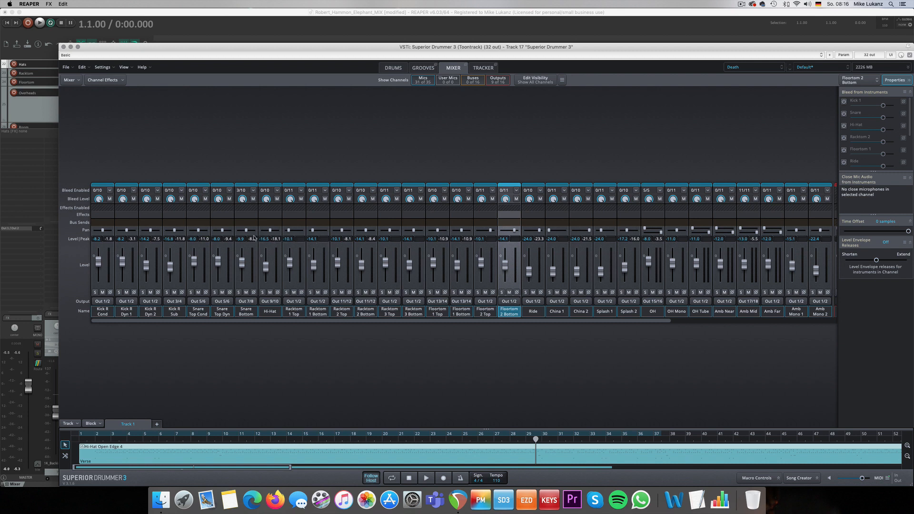
{"action": "left_click", "coordinate": [644, 312]}
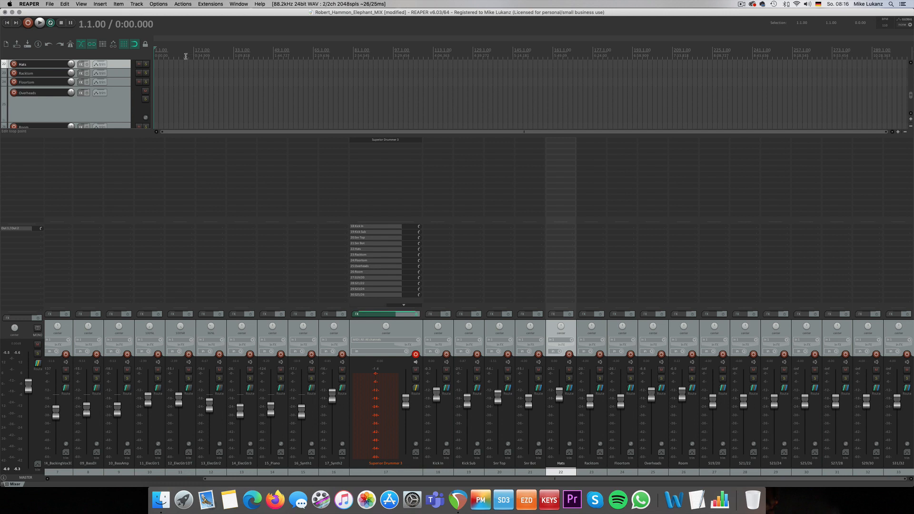
Step: Place the edit cursor at bar 11 on the timeline
{"action": "left_click", "coordinate": [180, 57]}
{"action": "scroll", "coordinate": [180, 57], "scroll_direction": "up", "scroll_amount": 2}
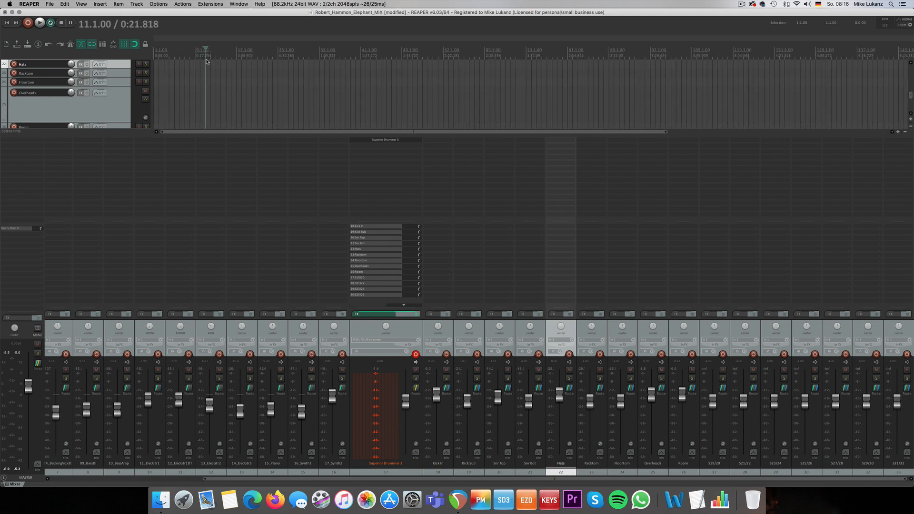
Step: Play the song from bar 11 and solo the Overheads track to listen to it alone
{"action": "key", "text": "space"}
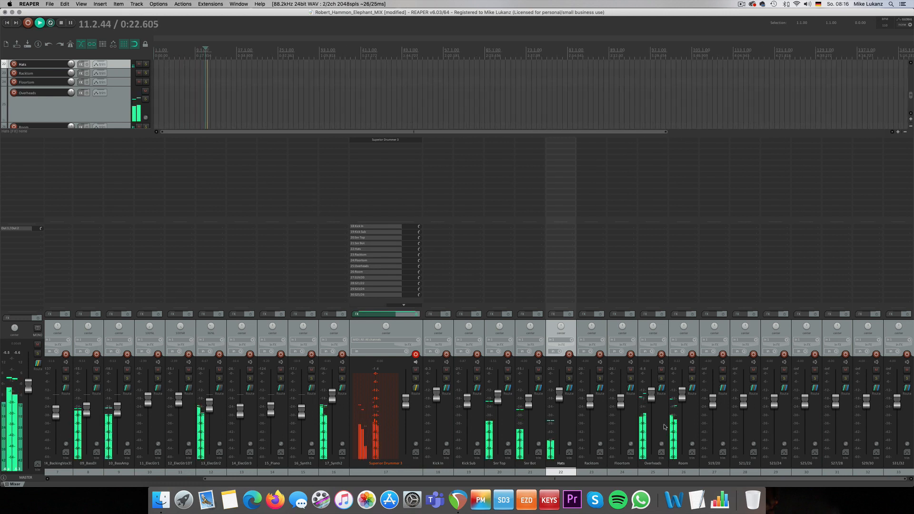
{"action": "left_click", "coordinate": [662, 378]}
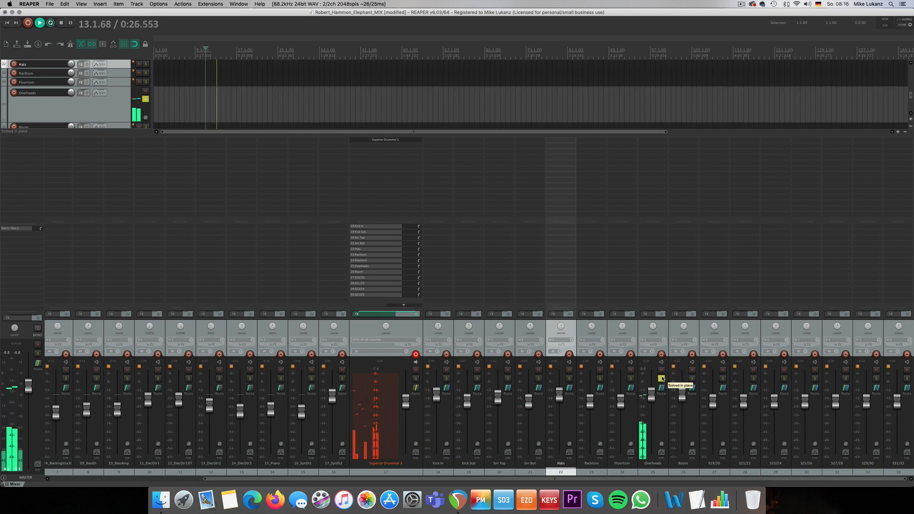
{"action": "key", "text": "space"}
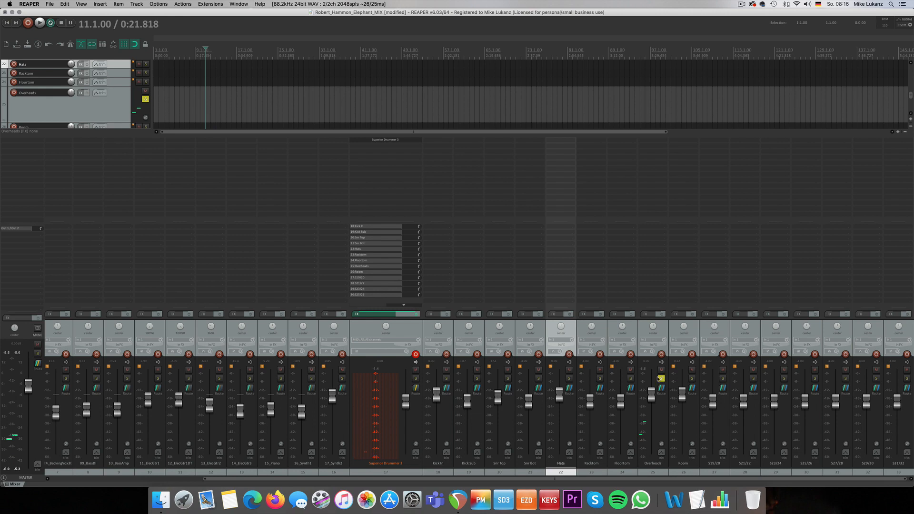
Step: Open Superior Drummer 3 and compare the drums during playback with Stereo Reverse Mixer switched on and off
{"action": "left_click", "coordinate": [384, 140]}
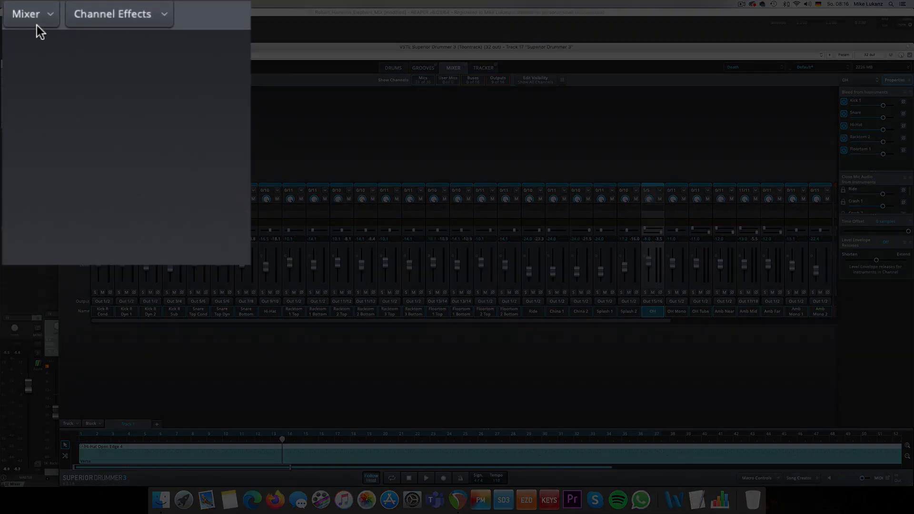
{"action": "left_click", "coordinate": [72, 82]}
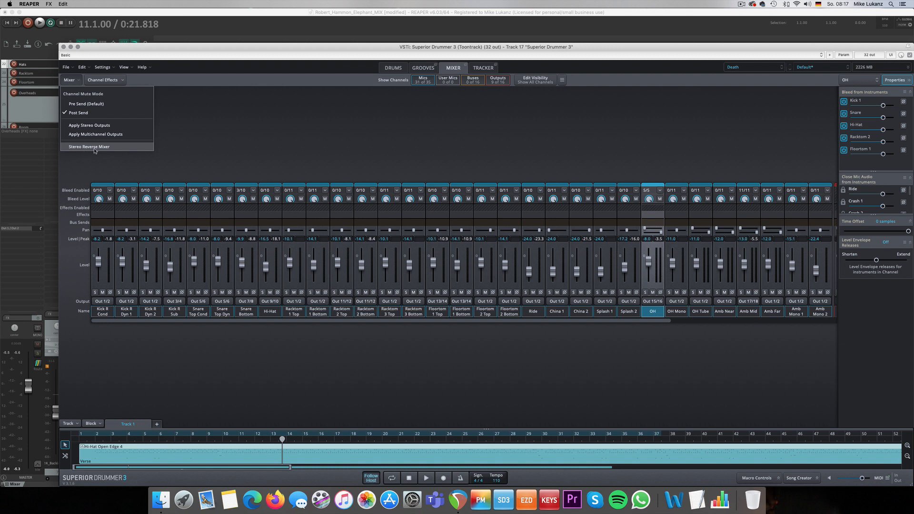
{"action": "key", "text": "space"}
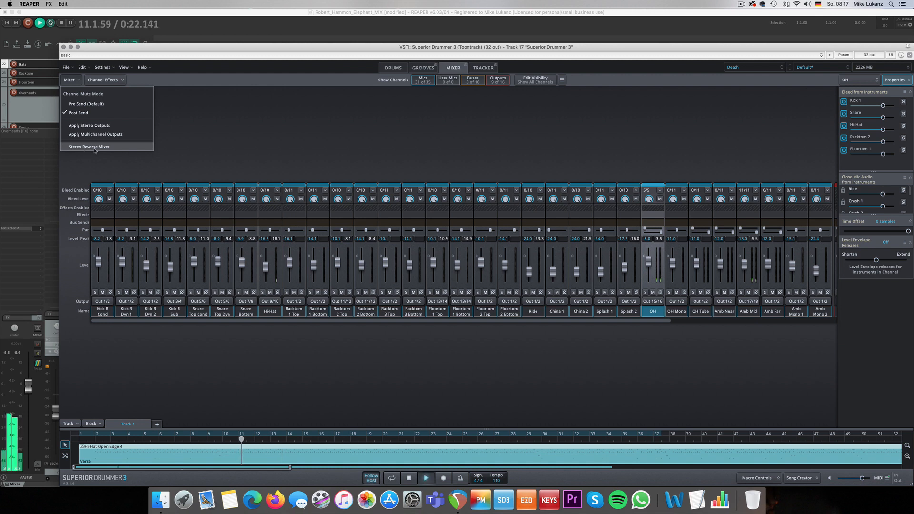
{"action": "left_click", "coordinate": [94, 148]}
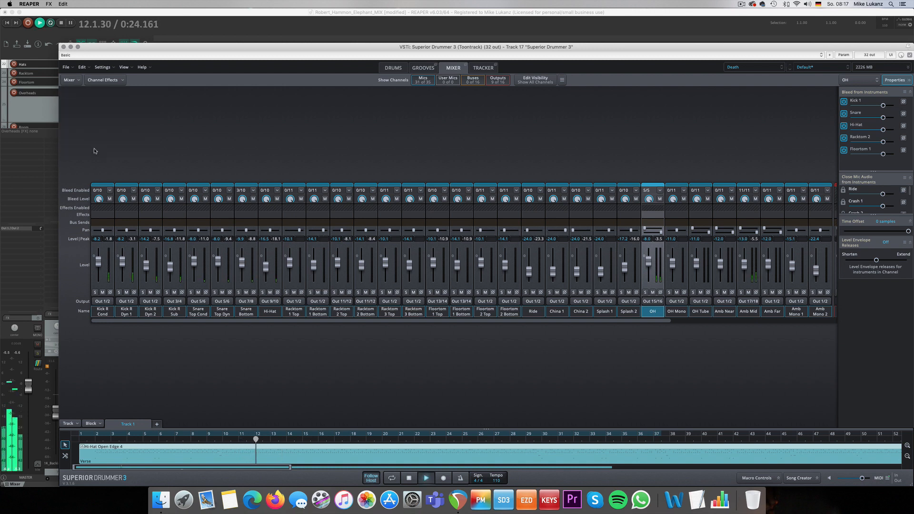
{"action": "left_click", "coordinate": [69, 79]}
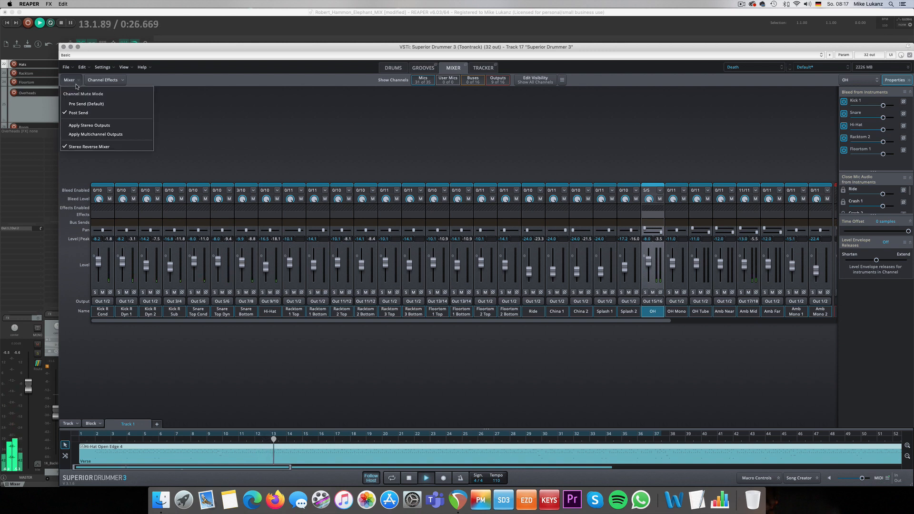
{"action": "left_click", "coordinate": [91, 148]}
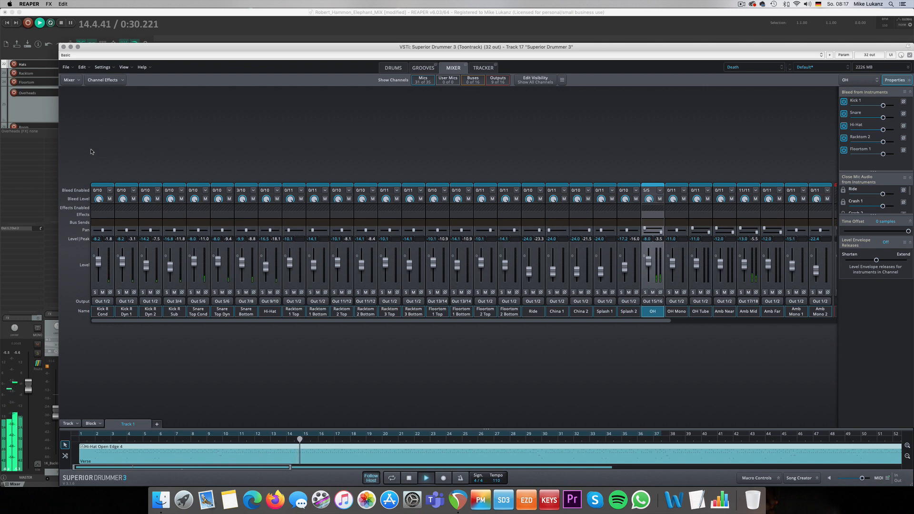
{"action": "key", "text": "space"}
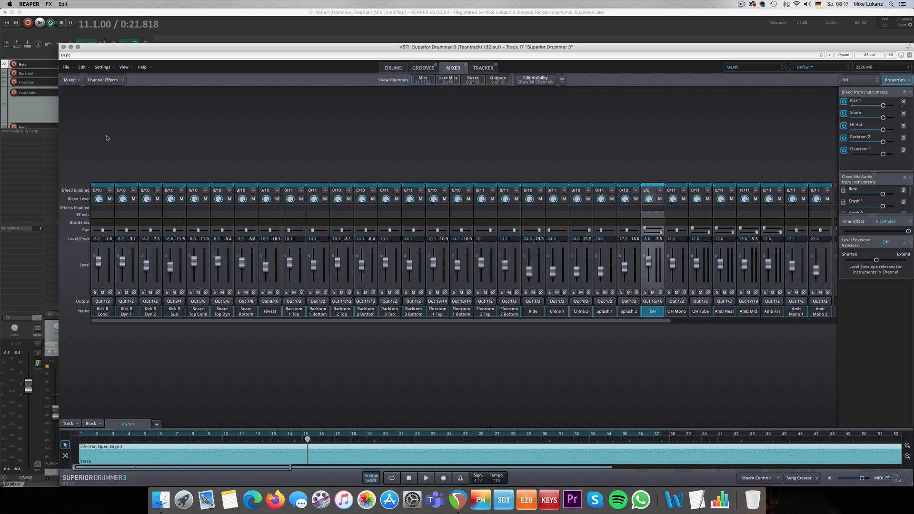
Step: Enable Stereo Reverse Mixer in Superior Drummer 3 and close the plugin window
{"action": "left_click", "coordinate": [75, 83]}
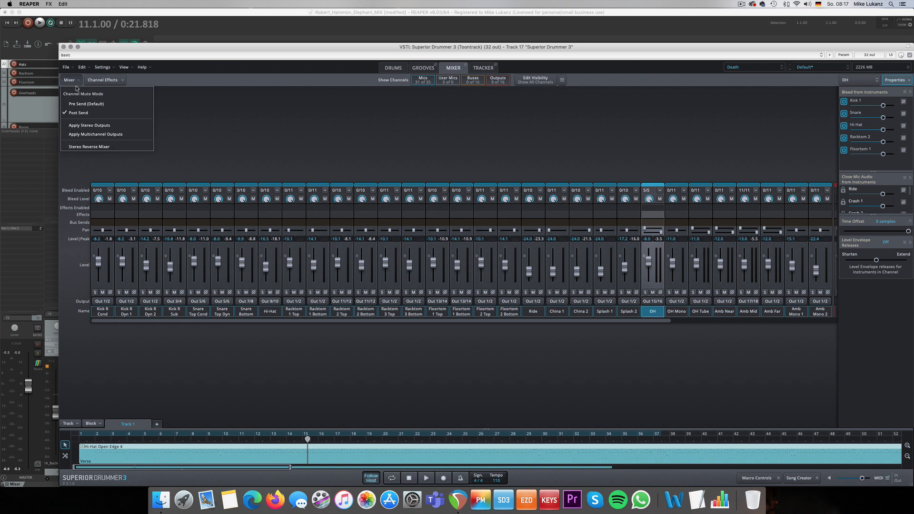
{"action": "left_click", "coordinate": [112, 148]}
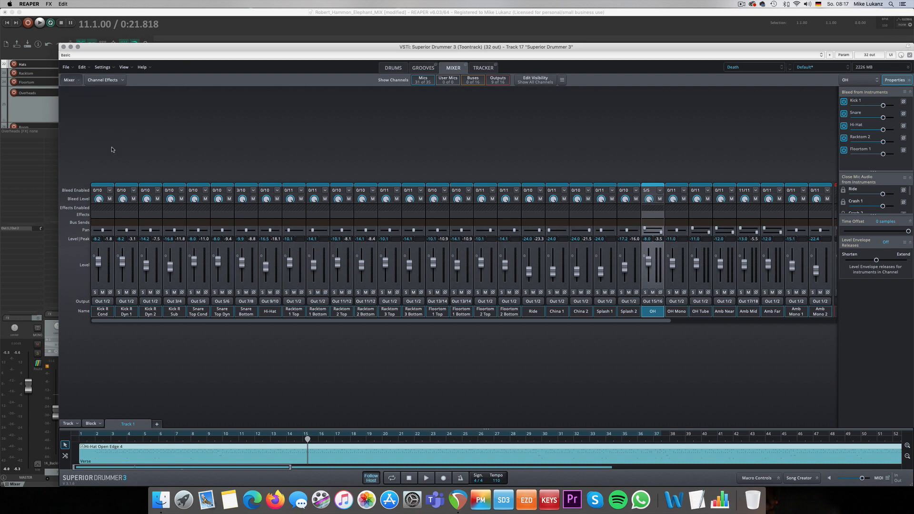
{"action": "left_click", "coordinate": [63, 47]}
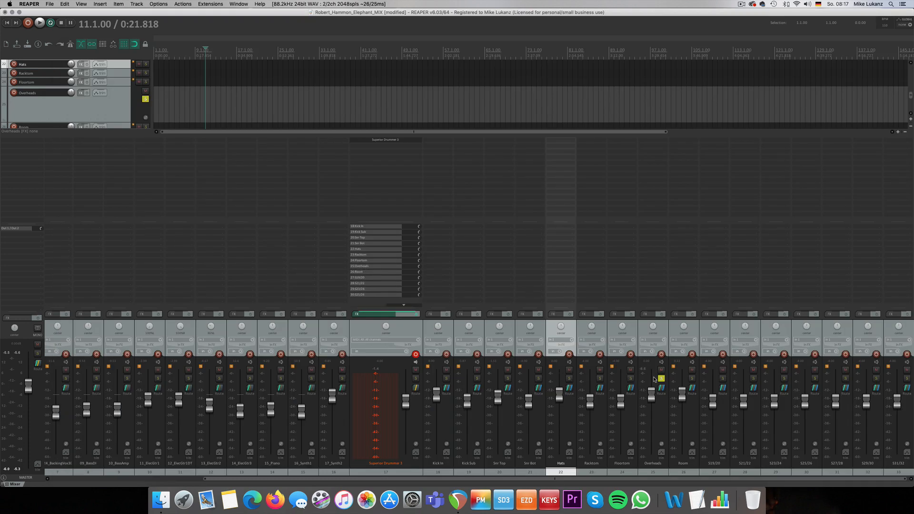
Step: Unsolo the Overheads track, play the full mix and briefly solo the Hats track to check its position
{"action": "left_click", "coordinate": [662, 379]}
{"action": "key", "text": "space"}
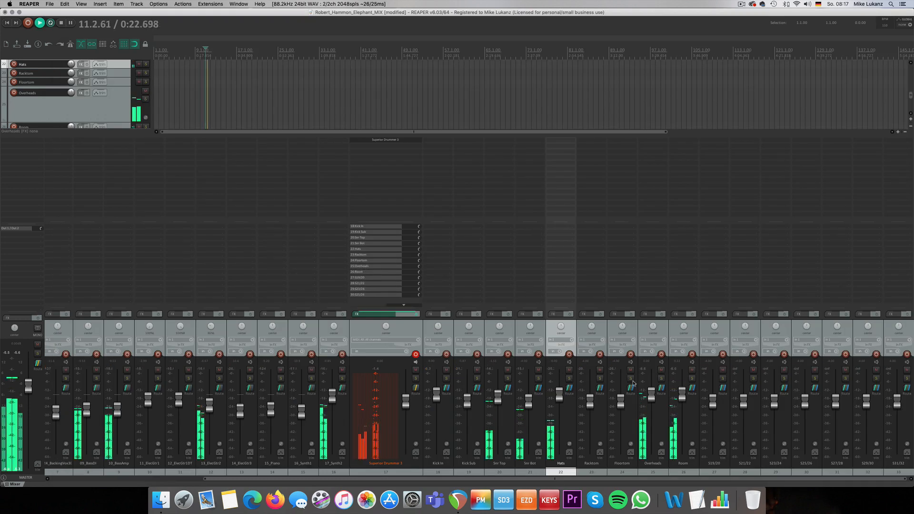
{"action": "left_click", "coordinate": [569, 379]}
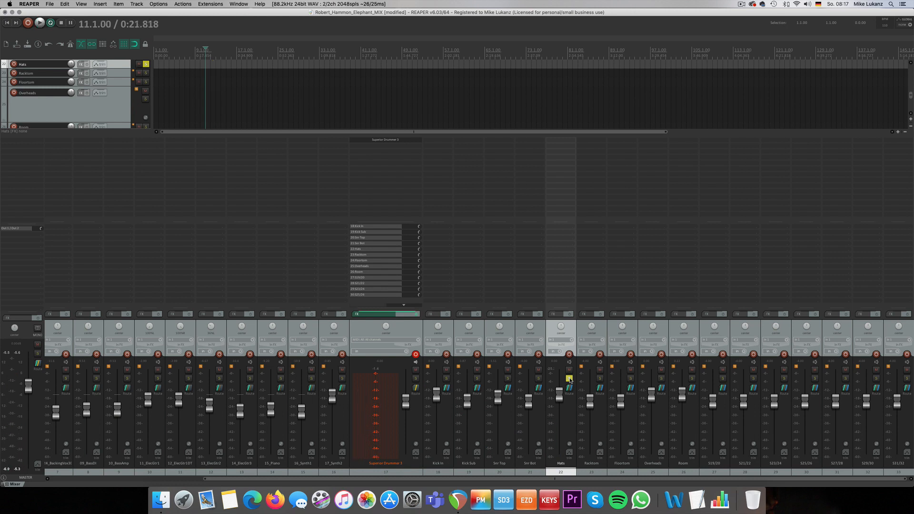
{"action": "left_click", "coordinate": [570, 379]}
Step: Pan the Hats track to the right, the Racktom track to 29% right and the Floortom track to 50% left
{"action": "left_click_drag", "start_coordinate": [560, 327], "coordinate": [561, 312]}
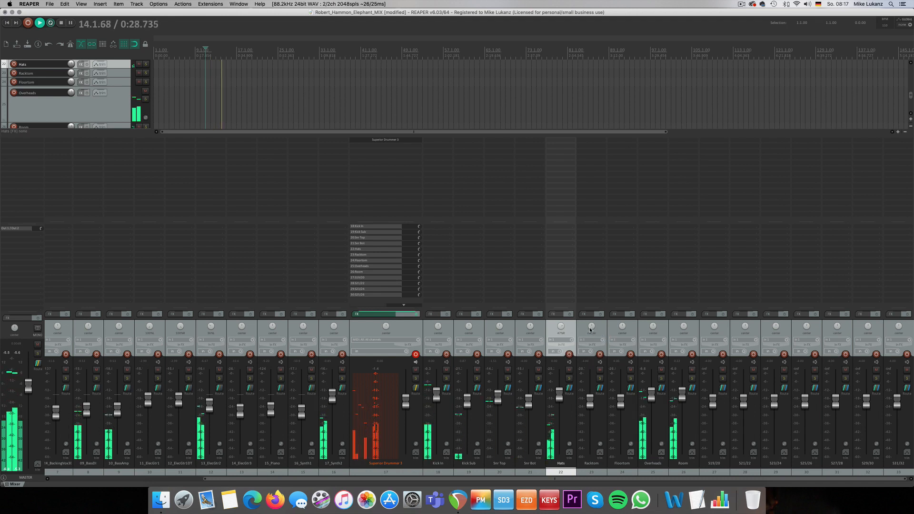
{"action": "key", "text": "space"}
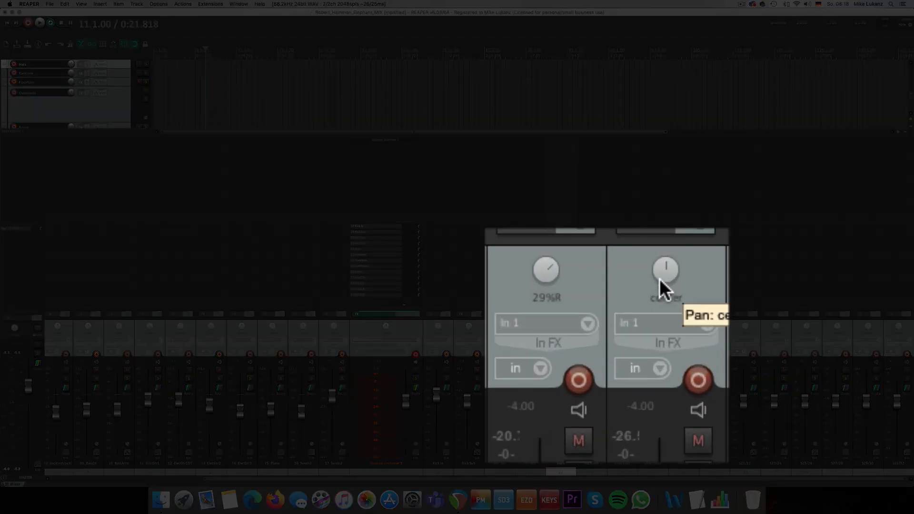
{"action": "left_click_drag", "start_coordinate": [660, 281], "coordinate": [684, 307]}
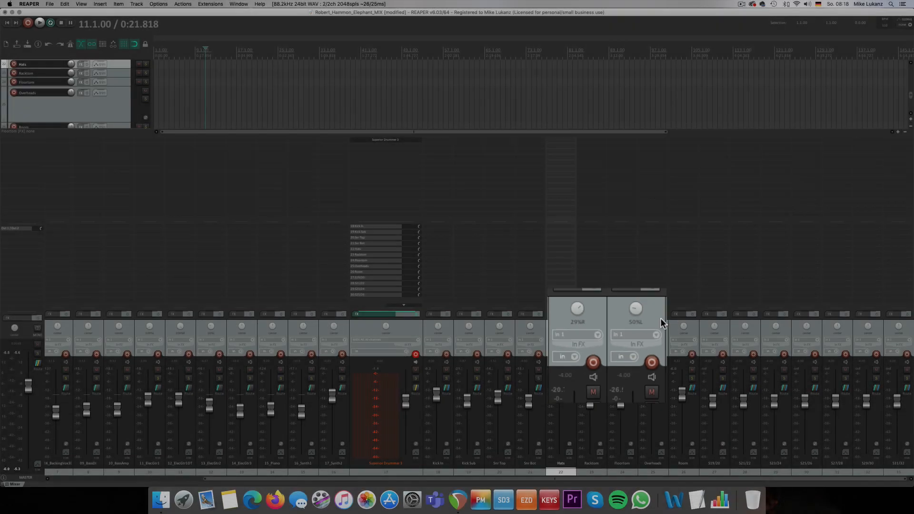
Step: Play the song from bar 11 and reset the Kick Sub track's volume to 0 dB
{"action": "key", "text": "space"}
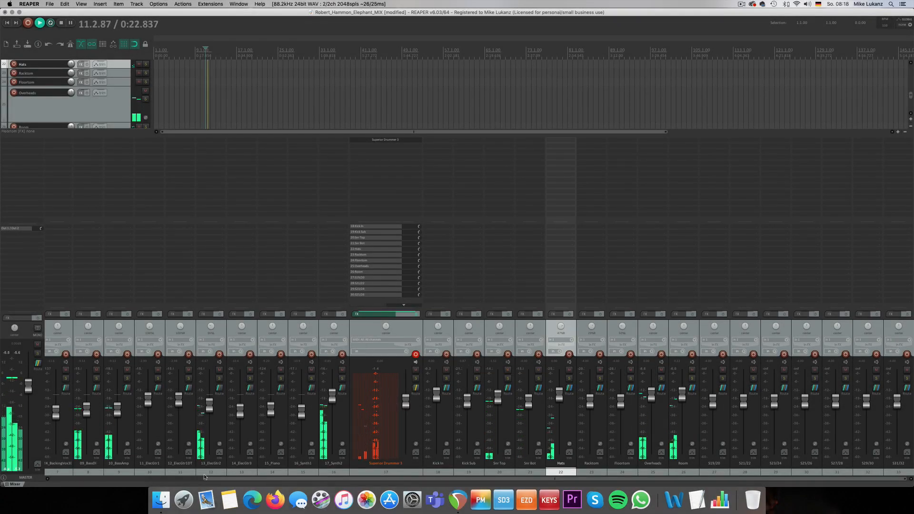
{"action": "double_click", "coordinate": [469, 405]}
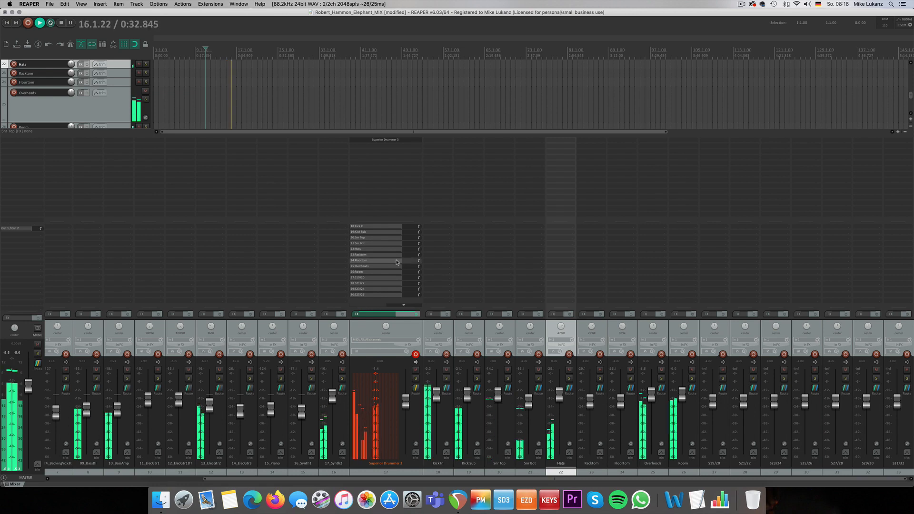
Step: Reopen Superior Drummer 3 during playback, look at the drum kit and return to the plugin's mixer to check the microphone channels
{"action": "left_click", "coordinate": [384, 139]}
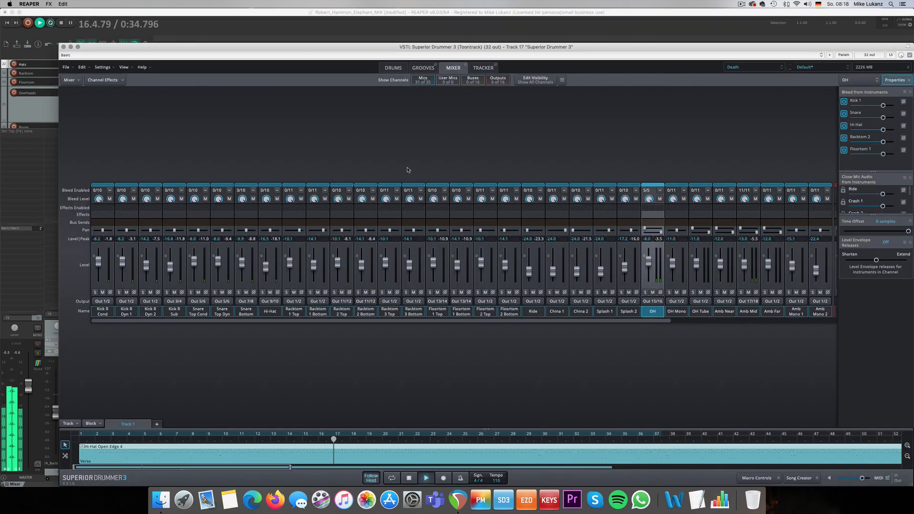
{"action": "left_click", "coordinate": [396, 68]}
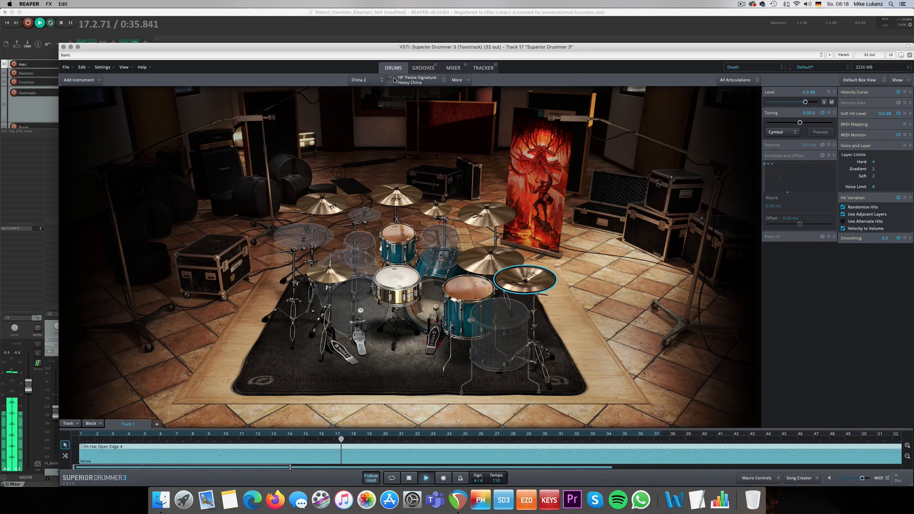
{"action": "left_click", "coordinate": [453, 67]}
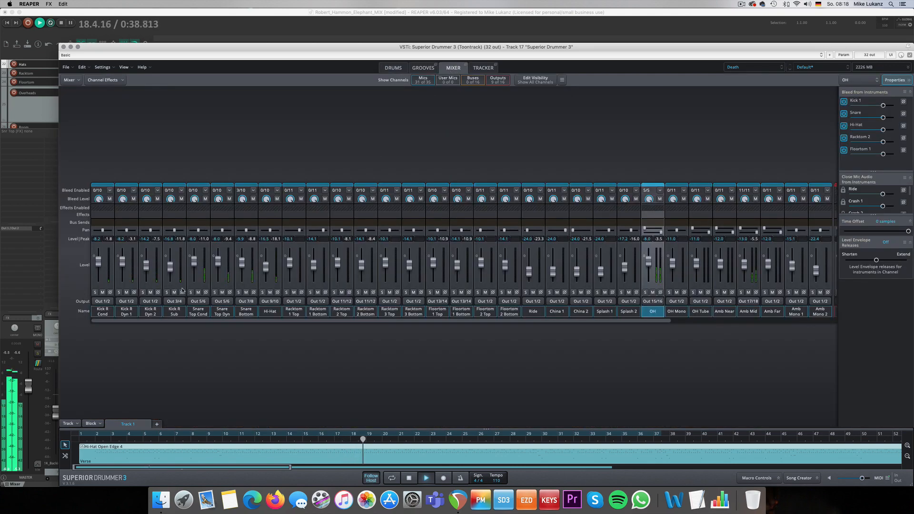
{"action": "key", "text": "space"}
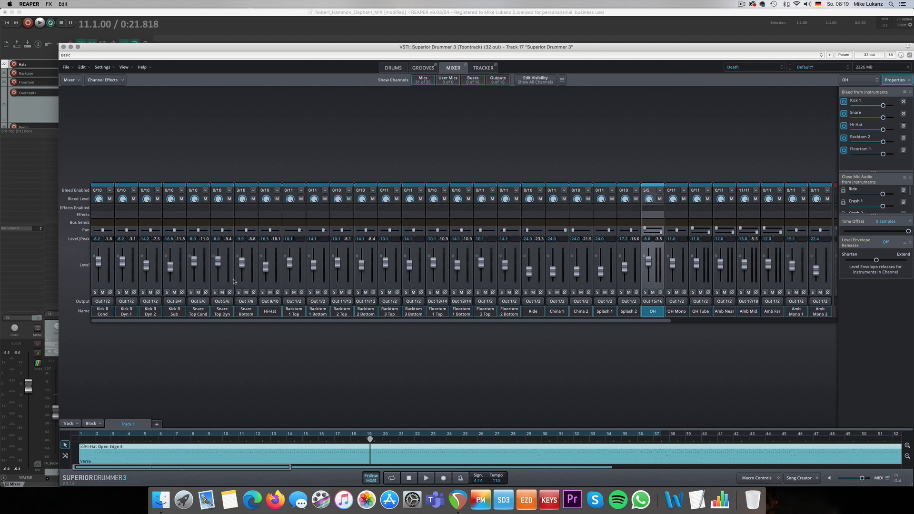
Step: Raise the levels of the four Kick R channels and the Snare Top channels slightly during playback, and reset the master peak reading
{"action": "key", "text": "space"}
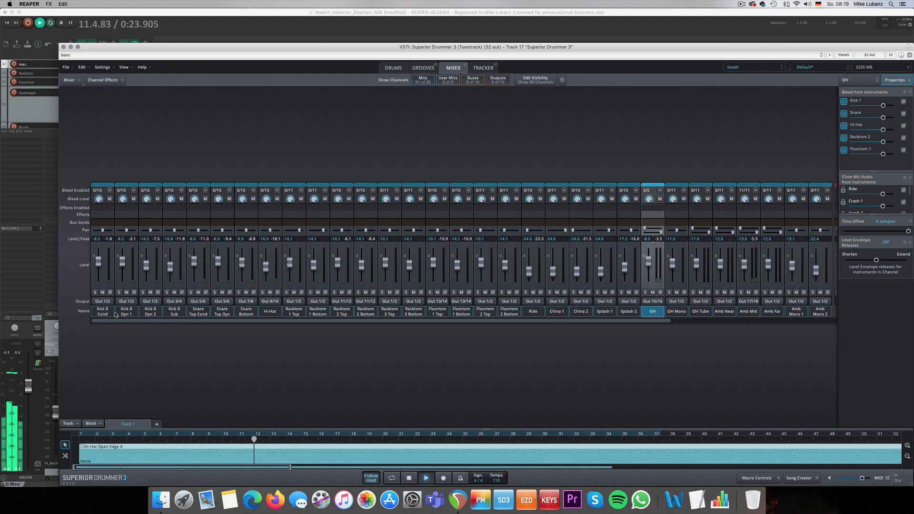
{"action": "left_click_drag", "start_coordinate": [103, 313], "coordinate": [174, 312]}
{"action": "left_click_drag", "start_coordinate": [146, 267], "coordinate": [218, 262]}
{"action": "left_click", "coordinate": [12, 353]}
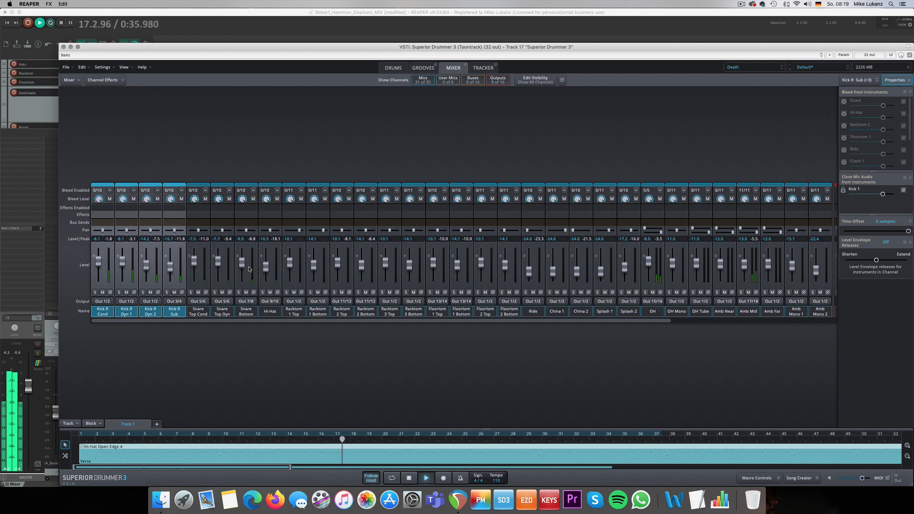
Step: Set the OH channel's level to -5.8 dB and the Amb Mid channel's level to -14.0 dB
{"action": "left_click", "coordinate": [652, 311]}
{"action": "left_click_drag", "start_coordinate": [649, 268], "coordinate": [650, 266]}
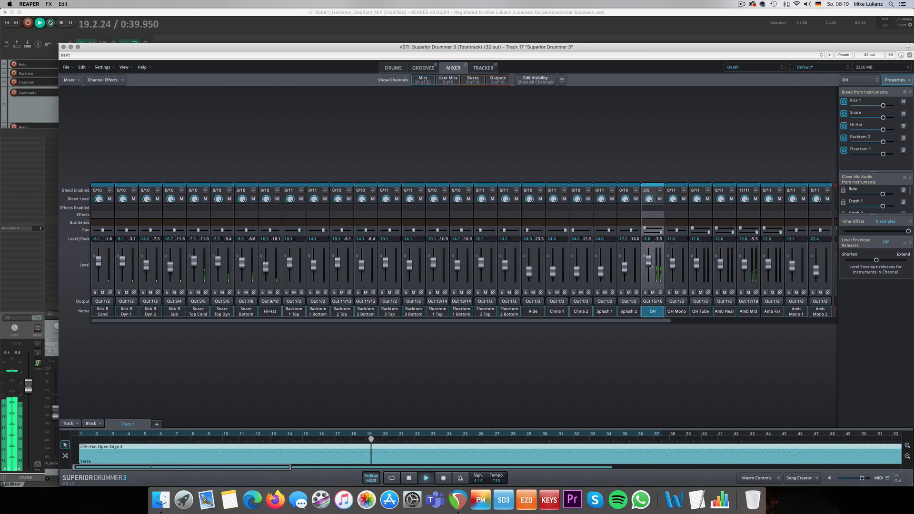
{"action": "left_click_drag", "start_coordinate": [742, 268], "coordinate": [744, 267]}
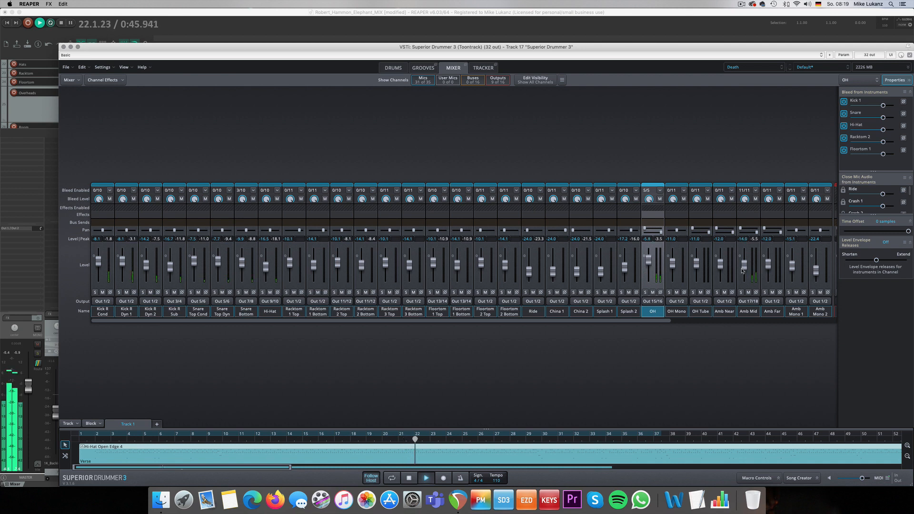
Step: Raise the Hi-Hat channel's level slightly and select the Snare Top Cond, Snare Top Dyn and Snare Bottom channels together
{"action": "mouse_move", "coordinate": [265, 268]}
{"action": "left_mouse_down"}
{"action": "mouse_move", "coordinate": [265, 259]}
{"action": "mouse_move", "coordinate": [266, 273]}
{"action": "left_mouse_up"}
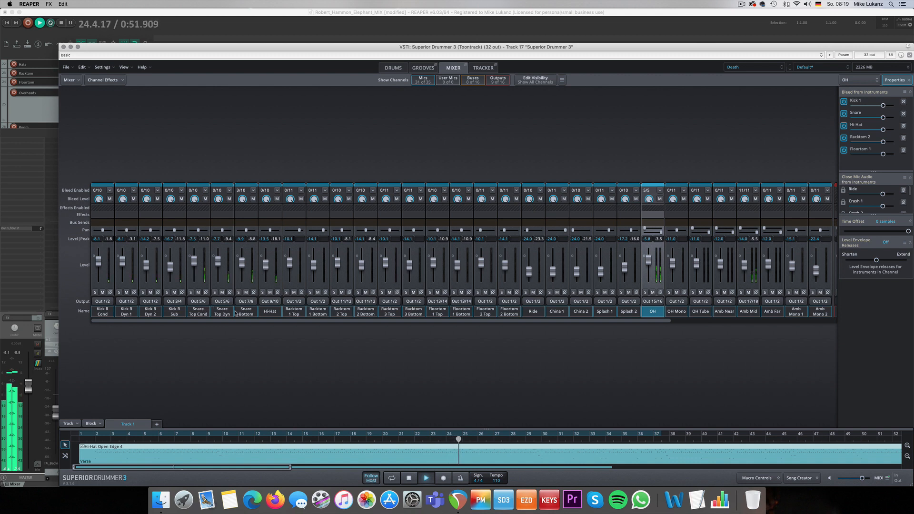
{"action": "left_click_drag", "start_coordinate": [198, 312], "coordinate": [246, 311]}
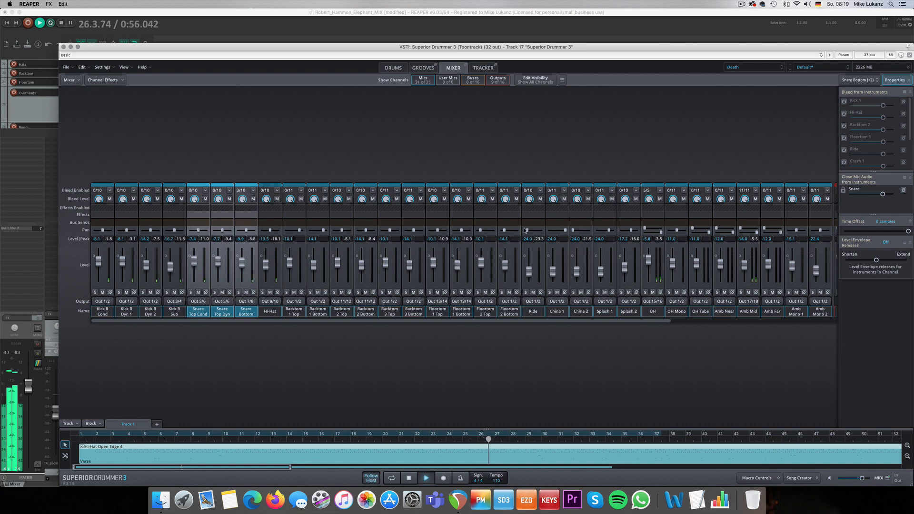
Step: Show the drum kit view, listen to the balance again and return the play position to the start of the project
{"action": "left_click", "coordinate": [393, 69]}
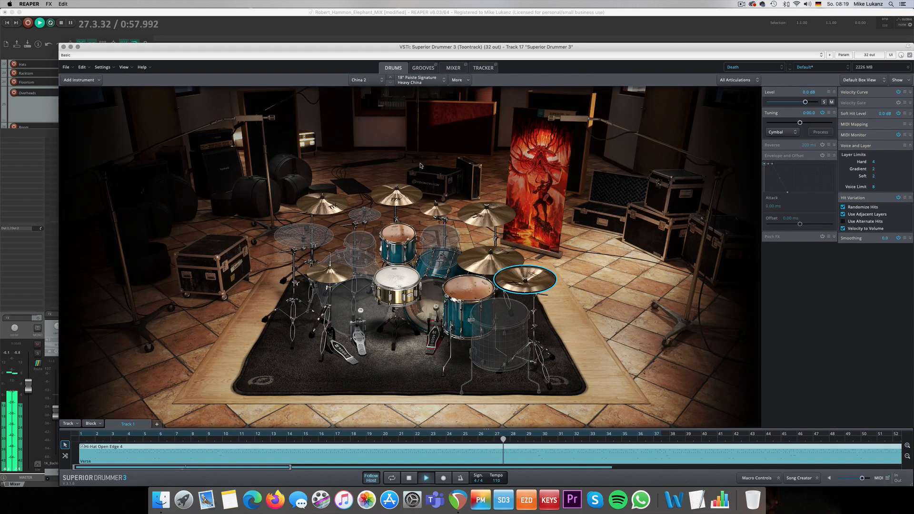
{"action": "key", "text": "space"}
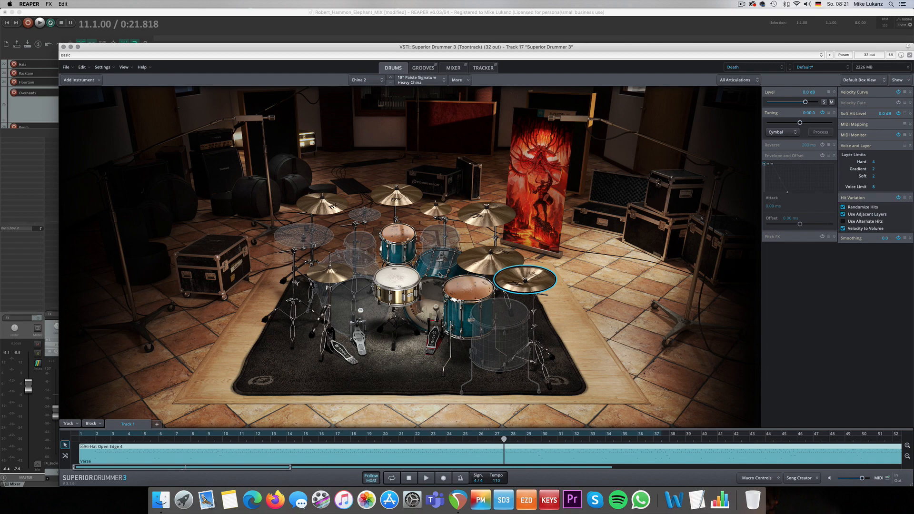
{"action": "key", "text": "space"}
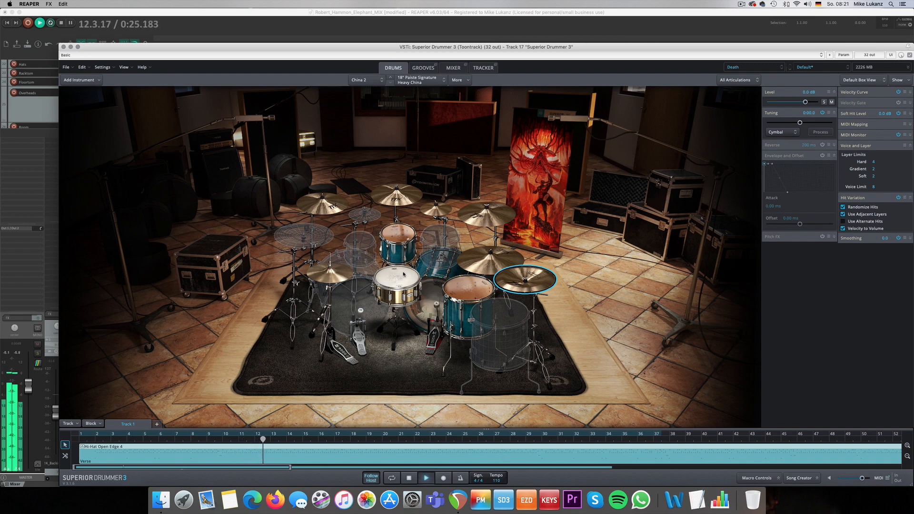
{"action": "key", "text": "space"}
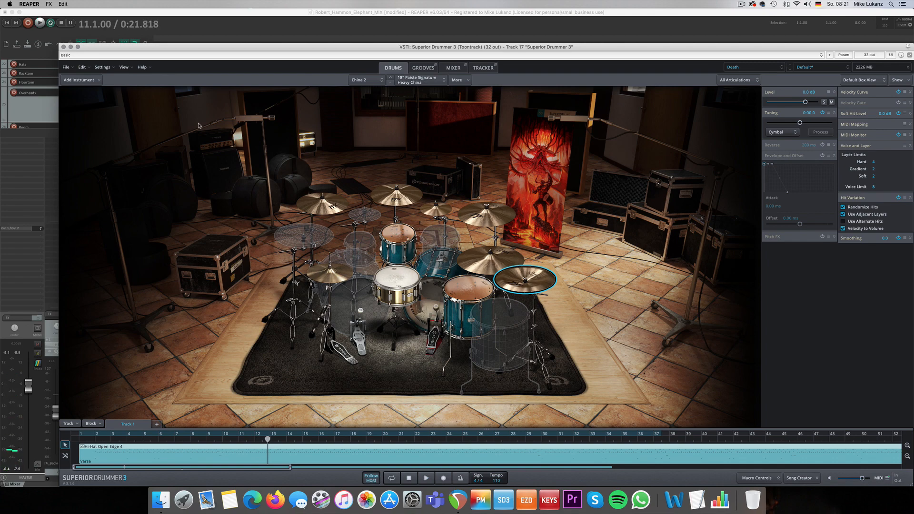
{"action": "left_click", "coordinate": [7, 23]}
{"action": "left_click", "coordinate": [7, 22]}
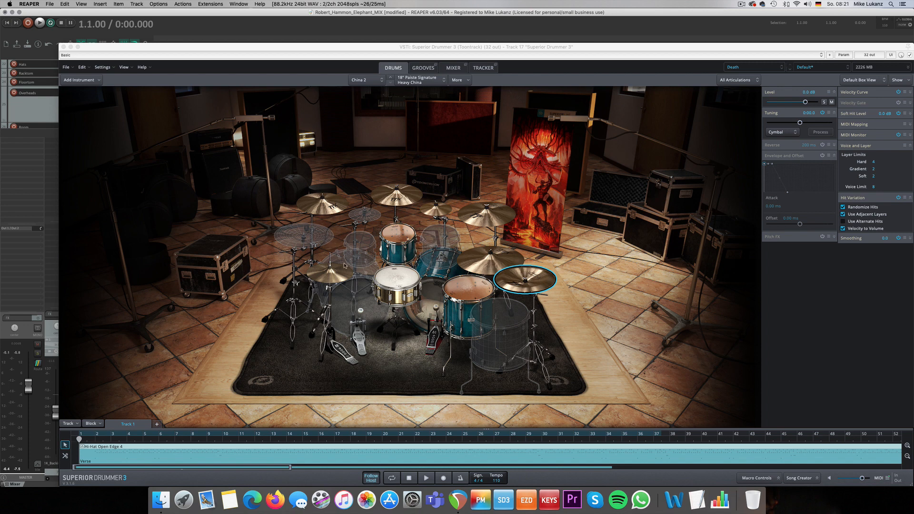
Step: Replace the hi-hat by trying the alternative Zildjian K Custom models offered for it
{"action": "right_click", "coordinate": [339, 267]}
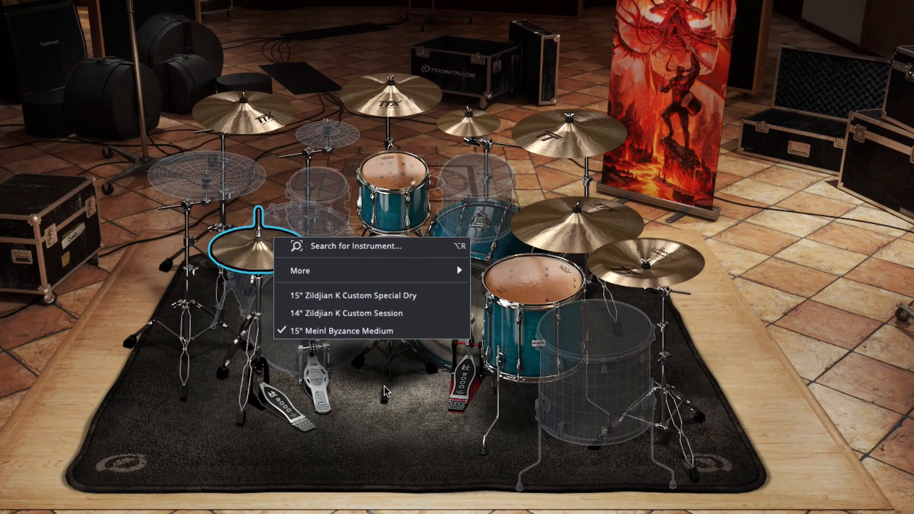
{"action": "left_click", "coordinate": [384, 305]}
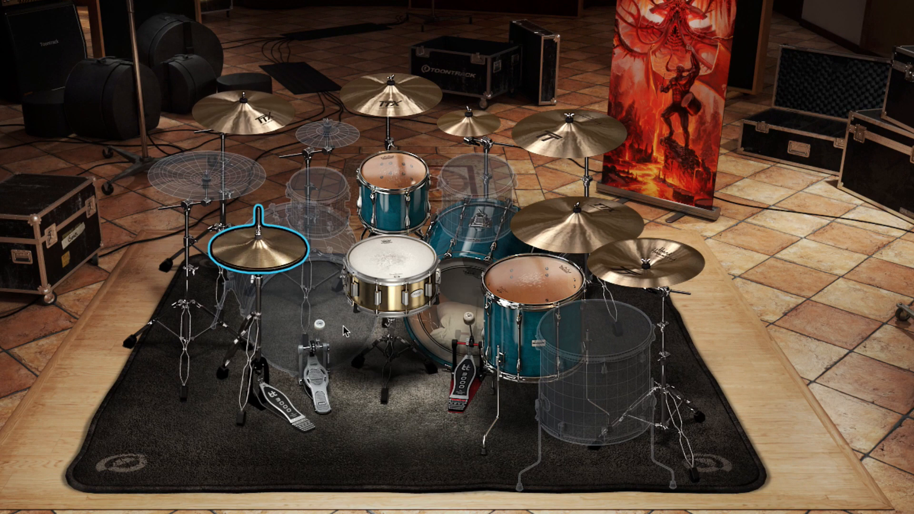
{"action": "left_click", "coordinate": [287, 269]}
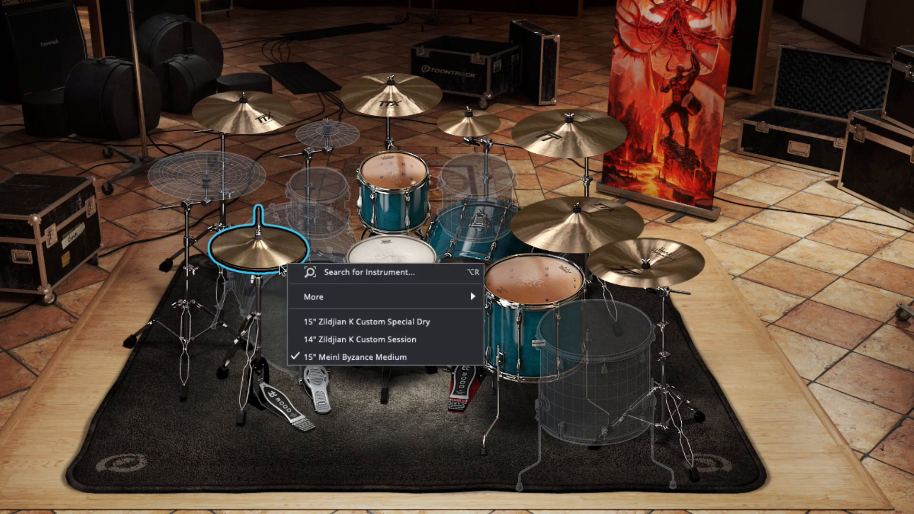
{"action": "left_click", "coordinate": [322, 333]}
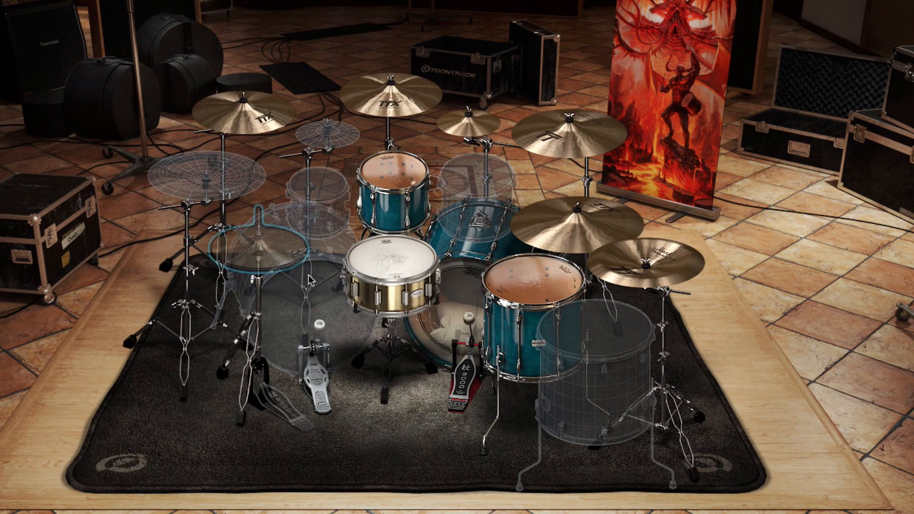
{"action": "left_click", "coordinate": [289, 254]}
{"action": "left_click", "coordinate": [325, 313]}
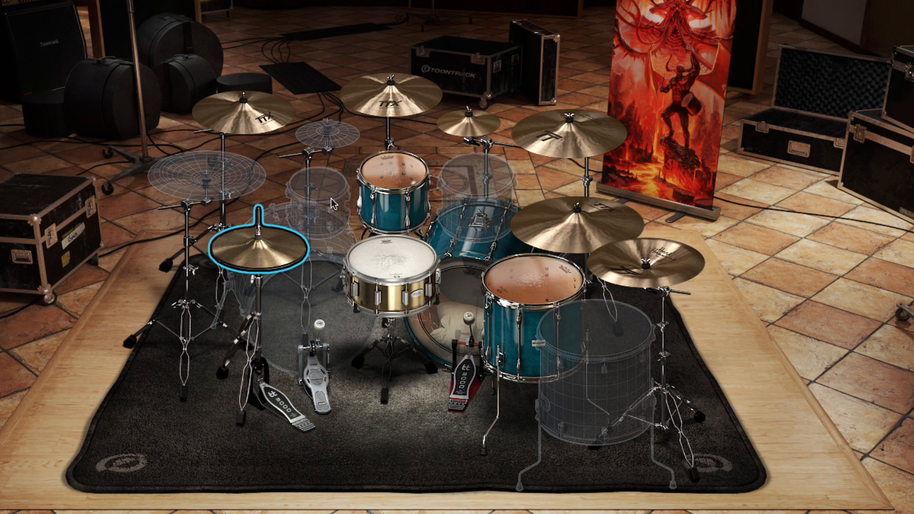
Step: Replace the rear crash above the hi-hat with the 18" Zildjian A Custom Crash
{"action": "right_click", "coordinate": [266, 118]}
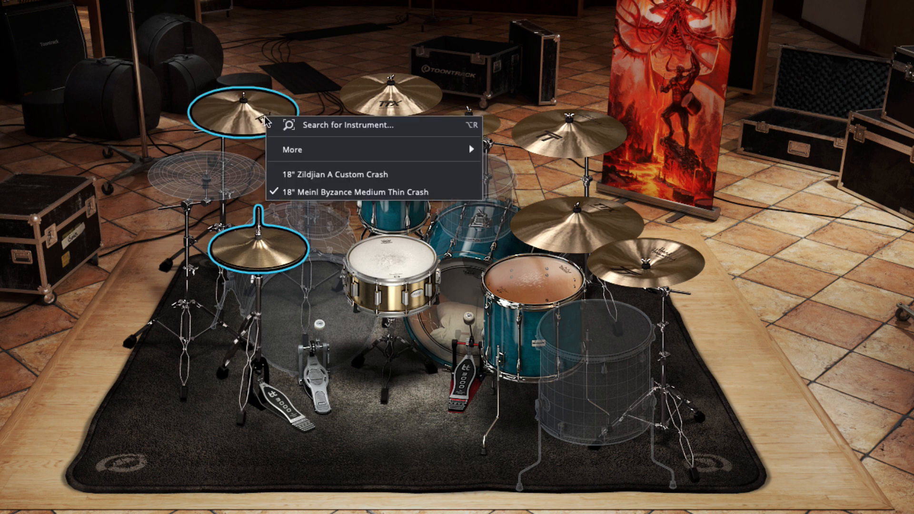
{"action": "left_click", "coordinate": [304, 175]}
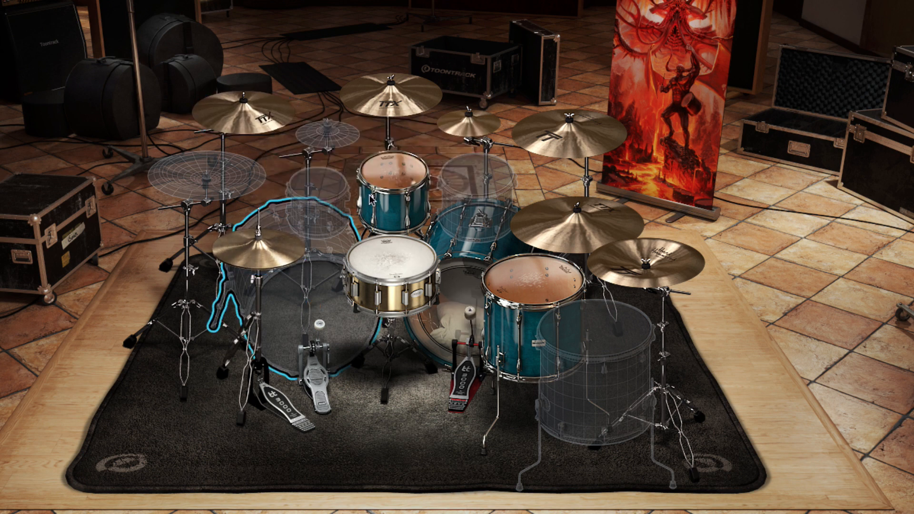
{"action": "right_click", "coordinate": [255, 113]}
{"action": "left_click", "coordinate": [279, 169]}
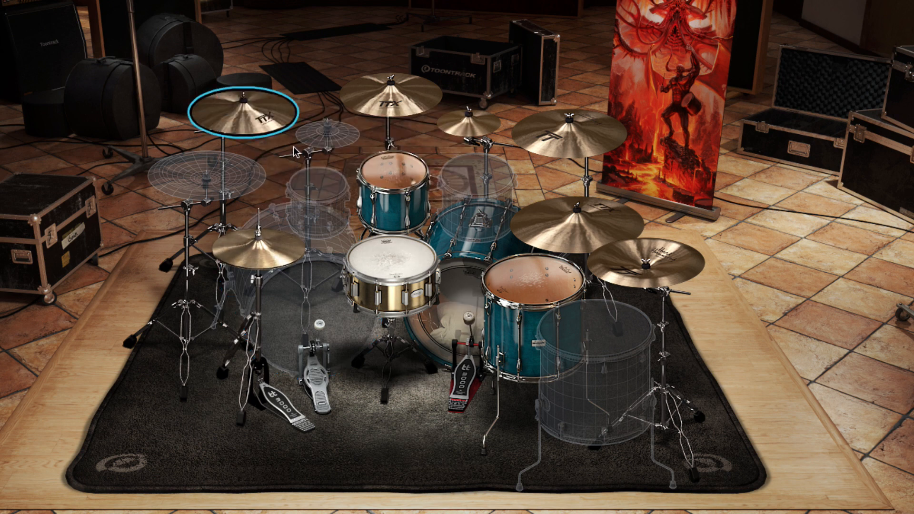
{"action": "right_click", "coordinate": [269, 119]}
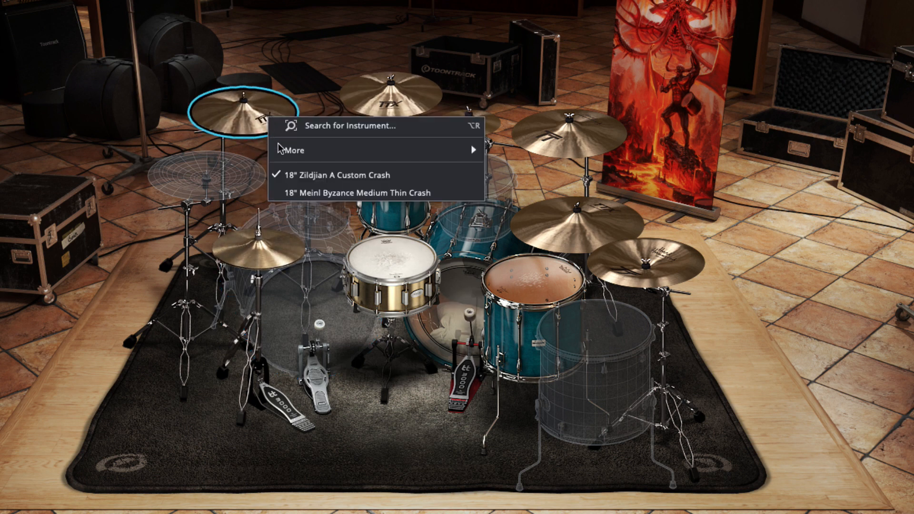
{"action": "left_click", "coordinate": [316, 175]}
Step: Replace the crash behind the rack tom with the 18" Zildjian A Custom Fast Crash and check the alternatives for the large crash beside the banner
{"action": "right_click", "coordinate": [387, 110]}
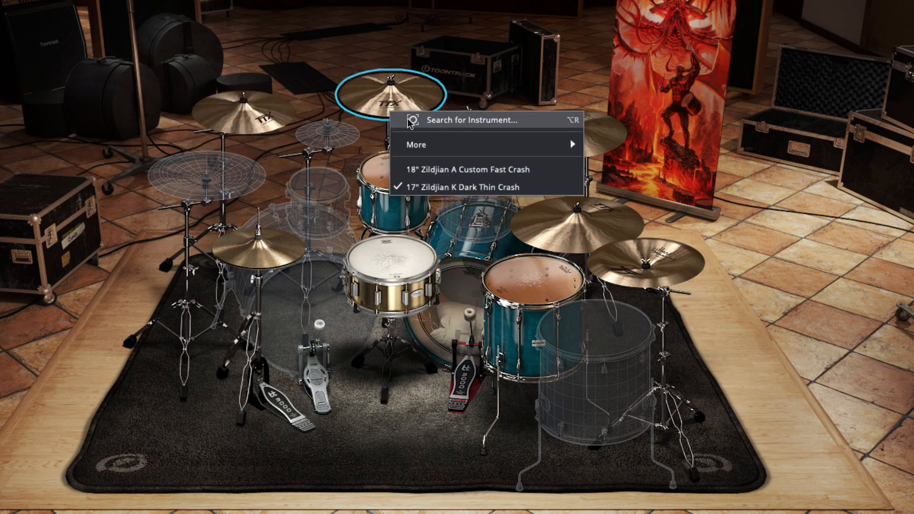
{"action": "left_click", "coordinate": [448, 172]}
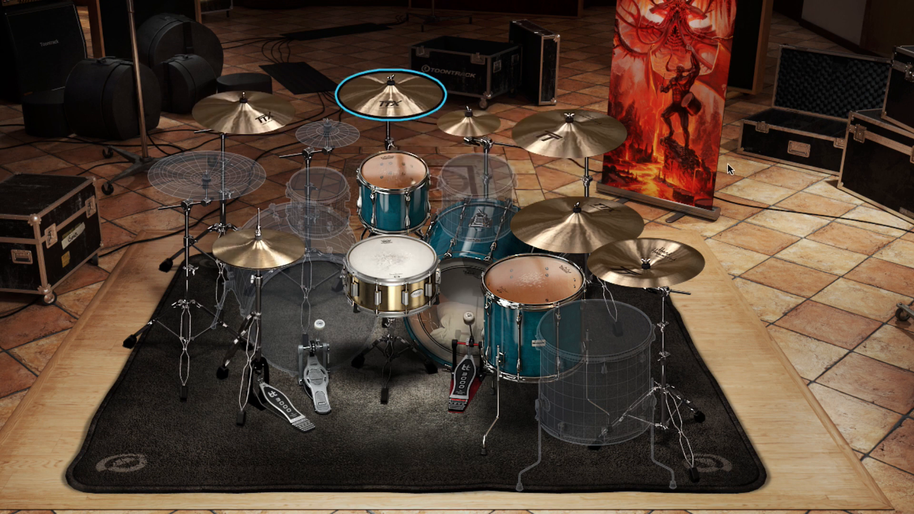
{"action": "right_click", "coordinate": [617, 147]}
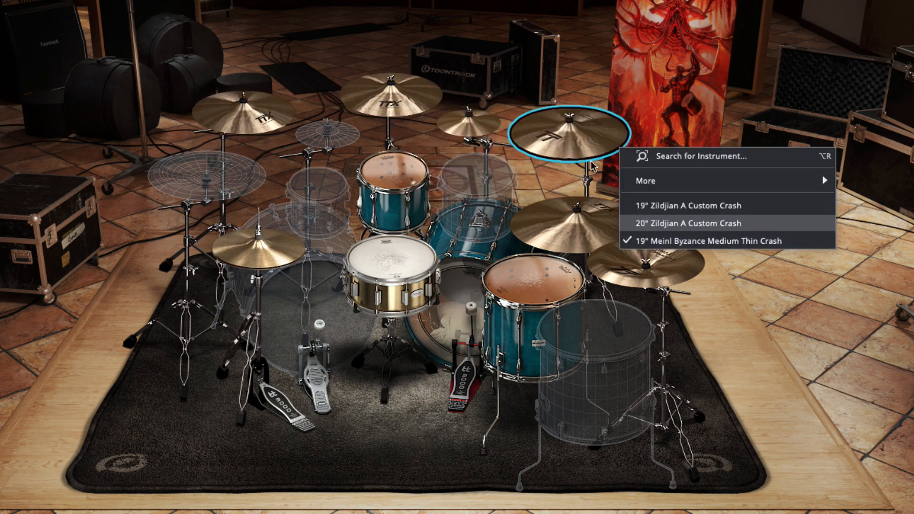
{"action": "left_click", "coordinate": [588, 157]}
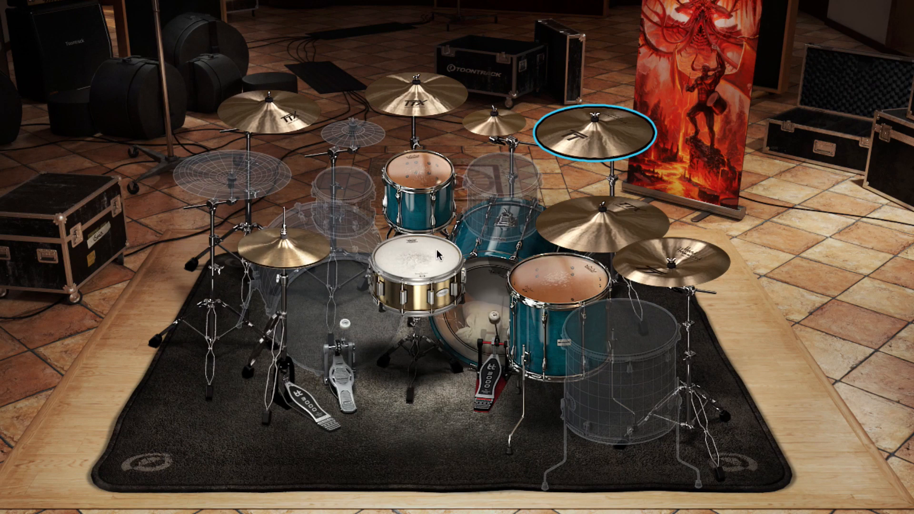
Step: Try the 16x24" and 14x24" Gretsch Square Badge 1980s kick drums and settle on the 18x22" DW Collectors All Maple
{"action": "right_click", "coordinate": [489, 272]}
{"action": "left_click", "coordinate": [534, 347]}
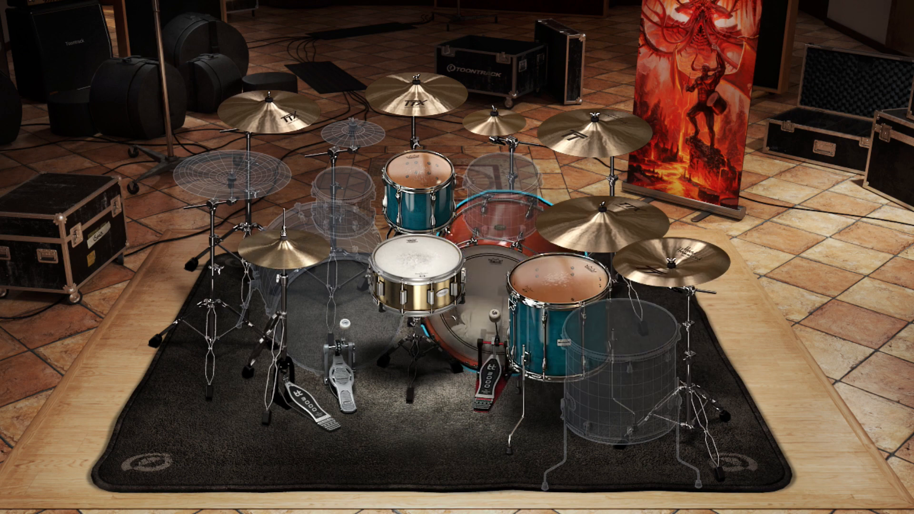
{"action": "right_click", "coordinate": [497, 287]}
{"action": "left_click", "coordinate": [525, 375]}
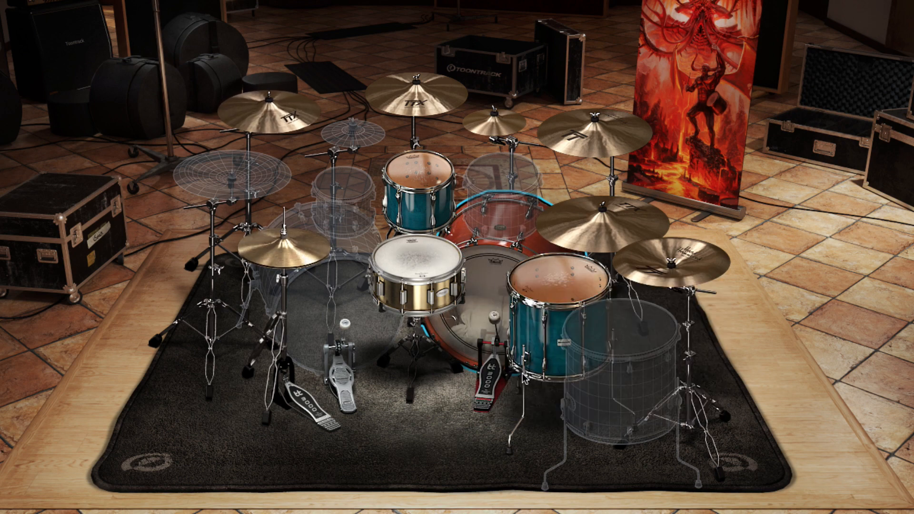
{"action": "right_click", "coordinate": [493, 290]}
{"action": "left_click", "coordinate": [526, 400]}
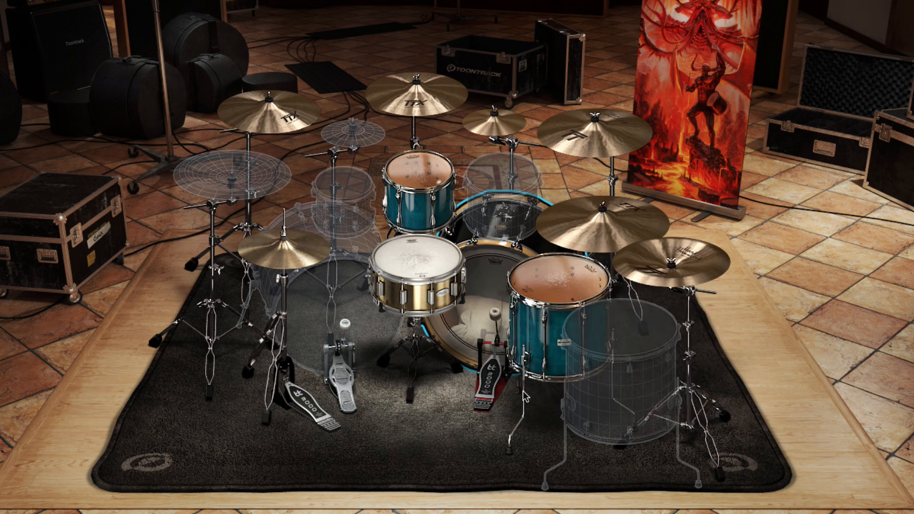
Step: Try the 16x24" Sonor Designer Series Birch kick and return to the 18x22" DW Collectors All Maple
{"action": "right_click", "coordinate": [489, 282]}
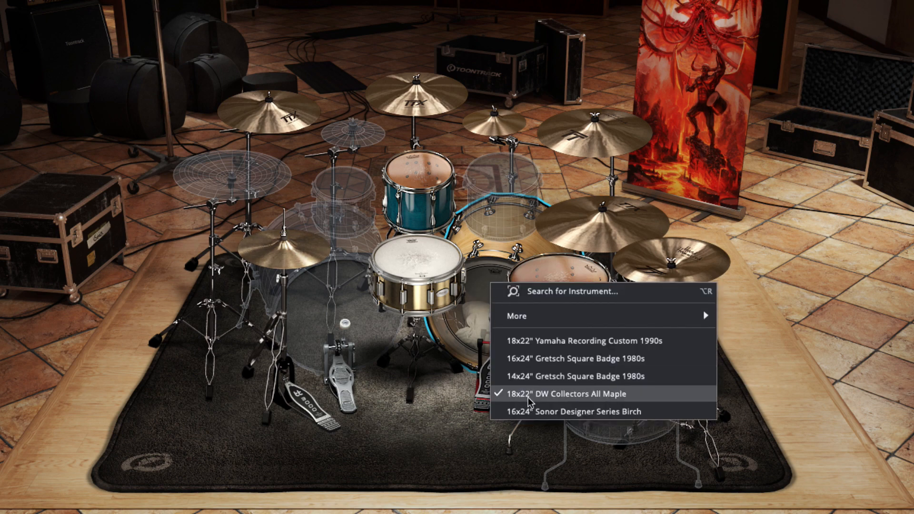
{"action": "left_click", "coordinate": [533, 410]}
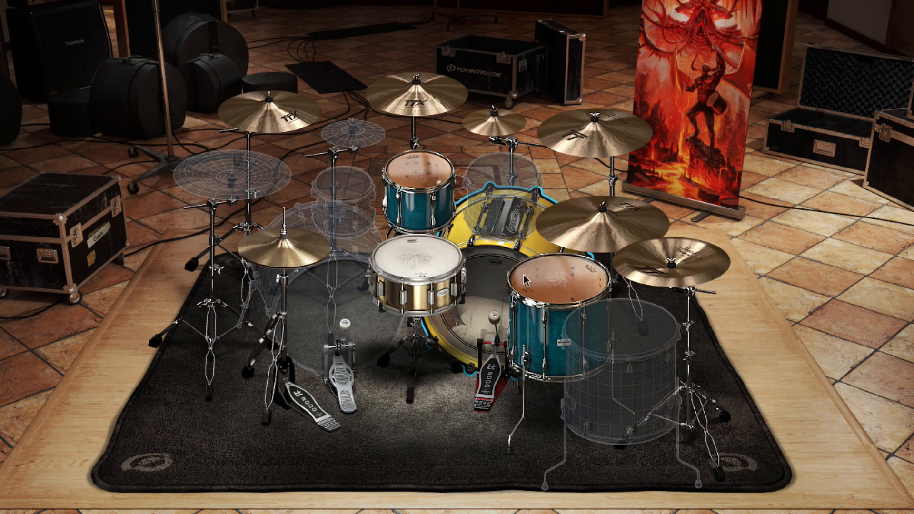
{"action": "right_click", "coordinate": [501, 271]}
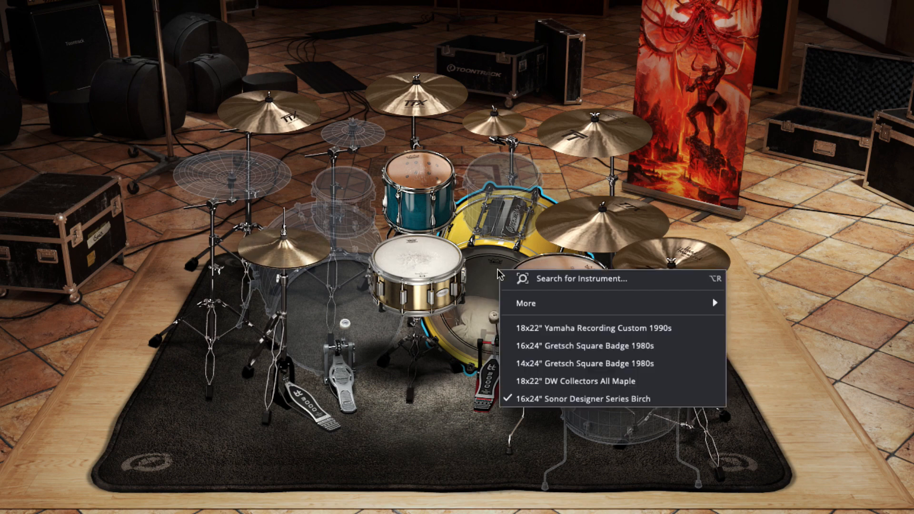
{"action": "left_click", "coordinate": [537, 383]}
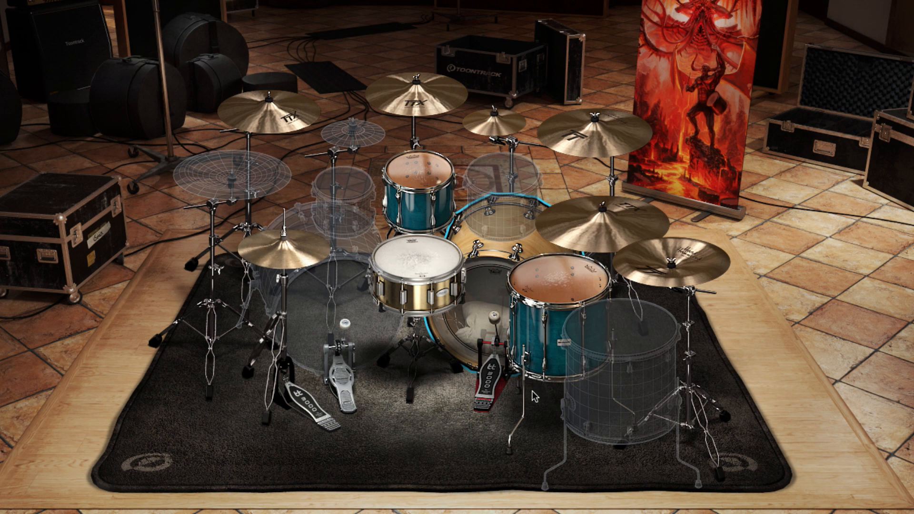
Step: Replace the rack tom with the 10x12" and the floor tom with the 14x16" Gretsch Square Badge 1980s
{"action": "right_click", "coordinate": [456, 181]}
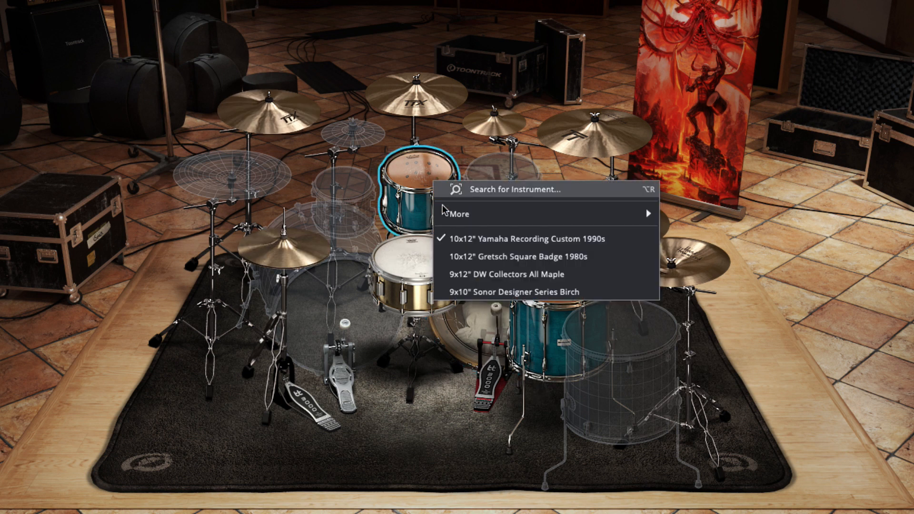
{"action": "left_click", "coordinate": [473, 254]}
{"action": "right_click", "coordinate": [526, 275]}
{"action": "left_click", "coordinate": [577, 350]}
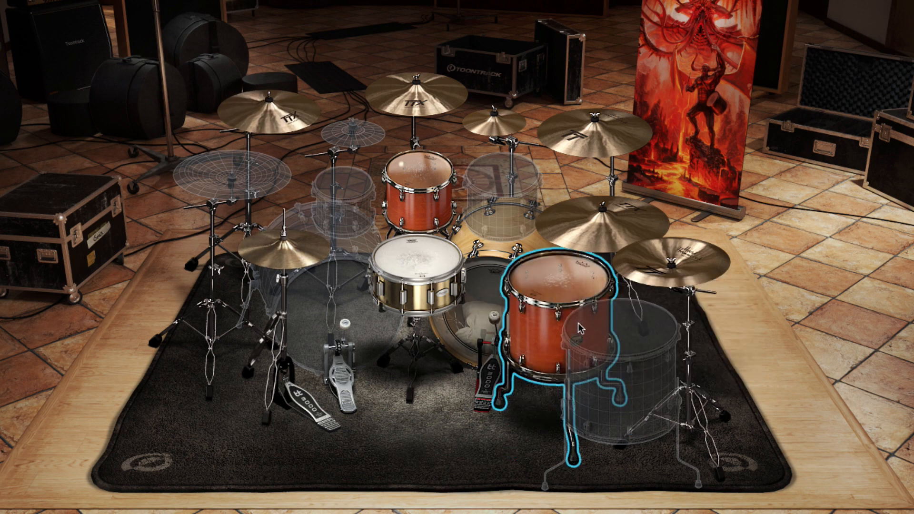
Step: Try the 9x12" and 16x16" DW Collectors All Maple toms and return both to the Gretsch Square Badge 1980s models
{"action": "right_click", "coordinate": [439, 173]}
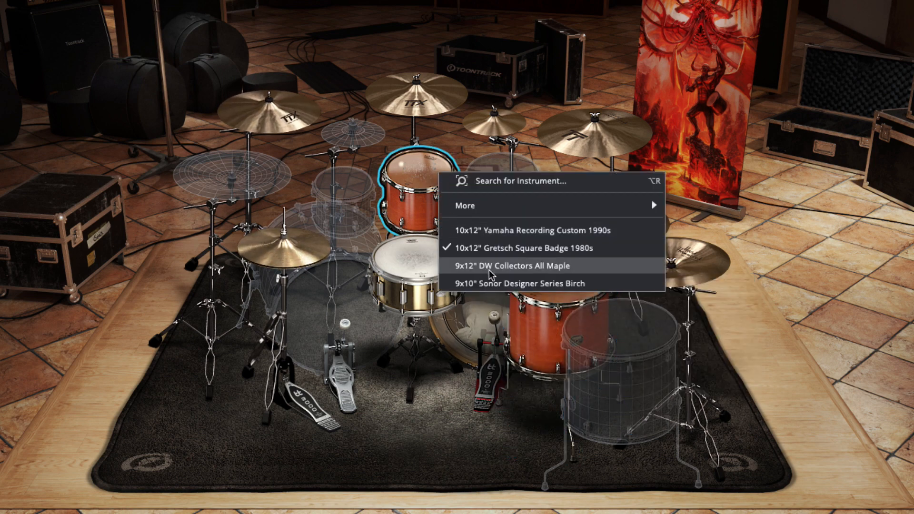
{"action": "left_click", "coordinate": [490, 265]}
{"action": "right_click", "coordinate": [540, 287]}
{"action": "left_click", "coordinate": [581, 383]}
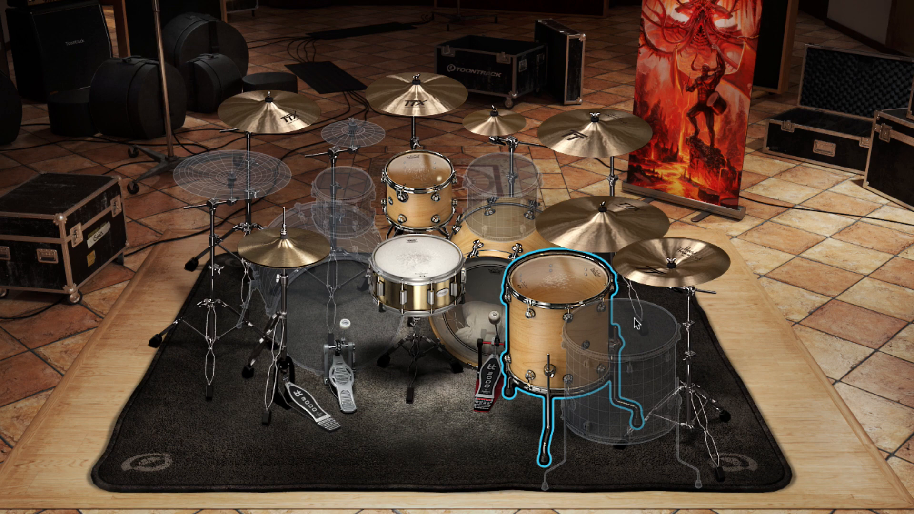
{"action": "right_click", "coordinate": [429, 199]}
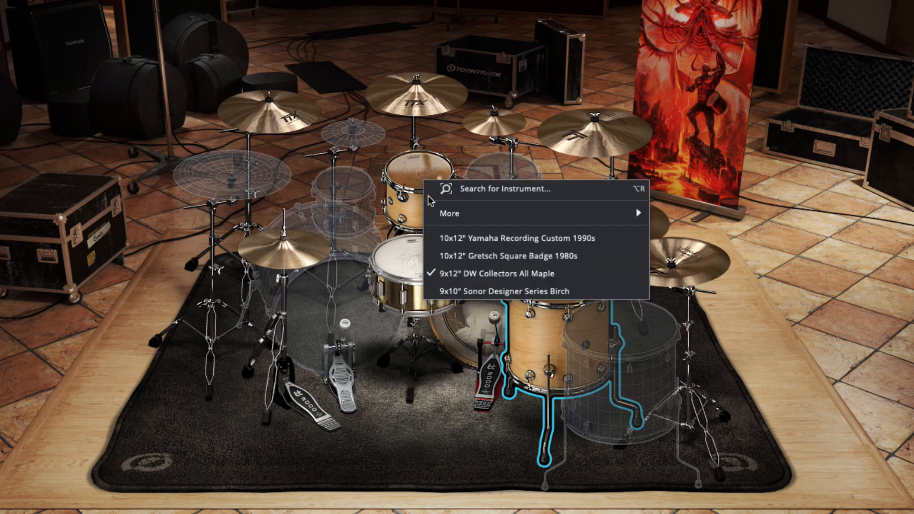
{"action": "left_click", "coordinate": [500, 255]}
{"action": "right_click", "coordinate": [547, 282]}
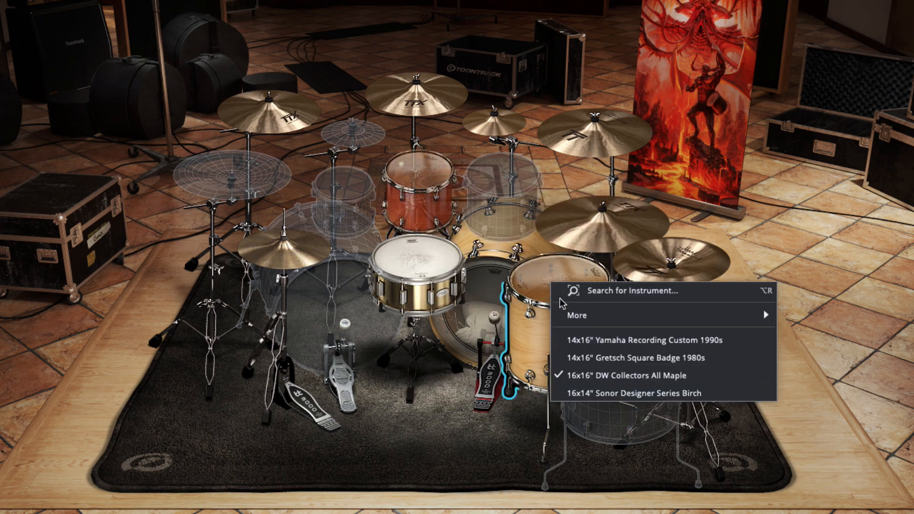
{"action": "left_click", "coordinate": [583, 357]}
Step: Try the 6.5x14" Tama Bell Brass, Tama Bell Brass 1980s and Tama Bell Brass 1980s High Tuned as the snare
{"action": "right_click", "coordinate": [418, 259]}
{"action": "left_click", "coordinate": [467, 312]}
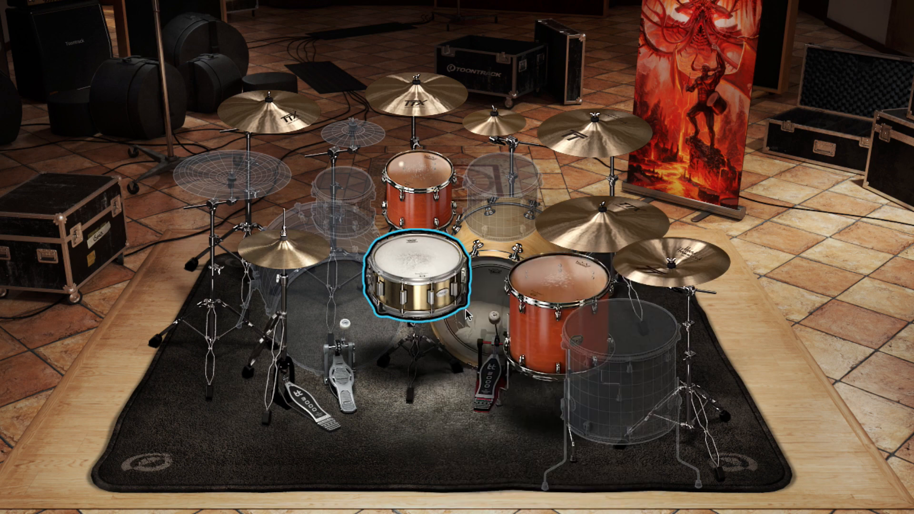
{"action": "right_click", "coordinate": [430, 270]}
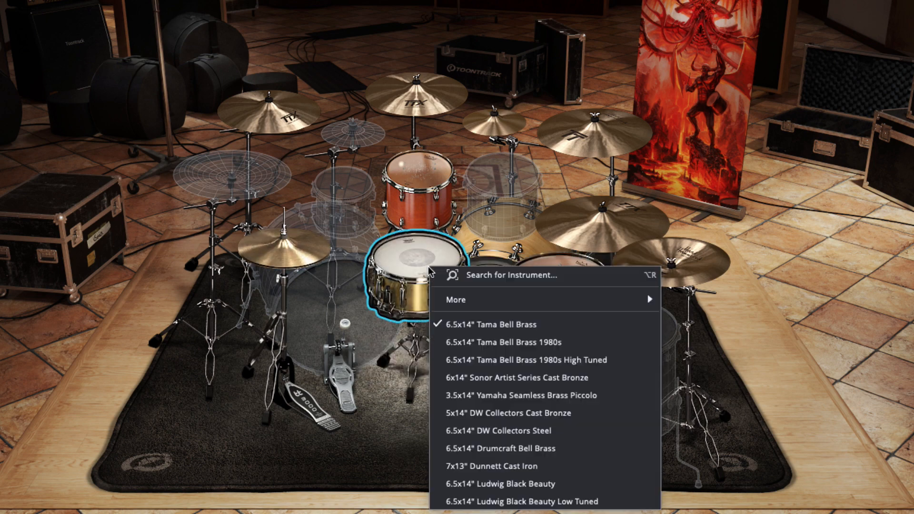
{"action": "left_click", "coordinate": [469, 342]}
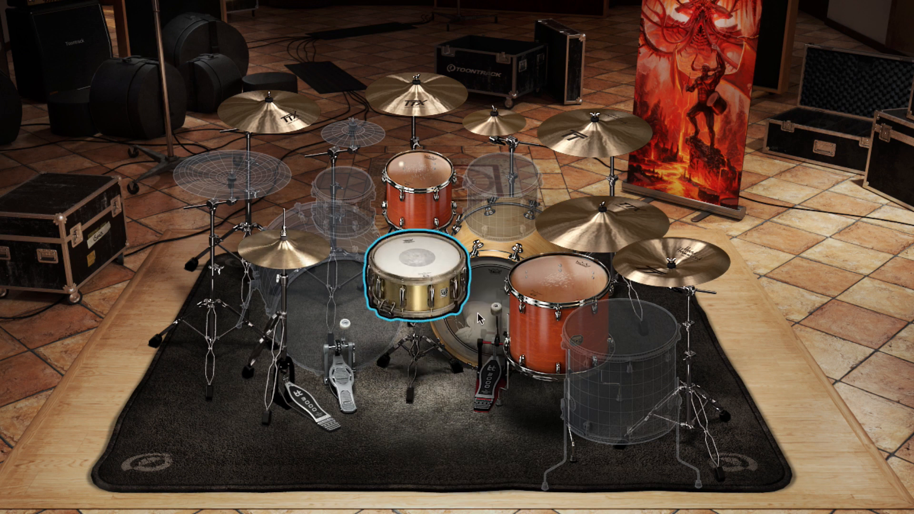
{"action": "right_click", "coordinate": [458, 297]}
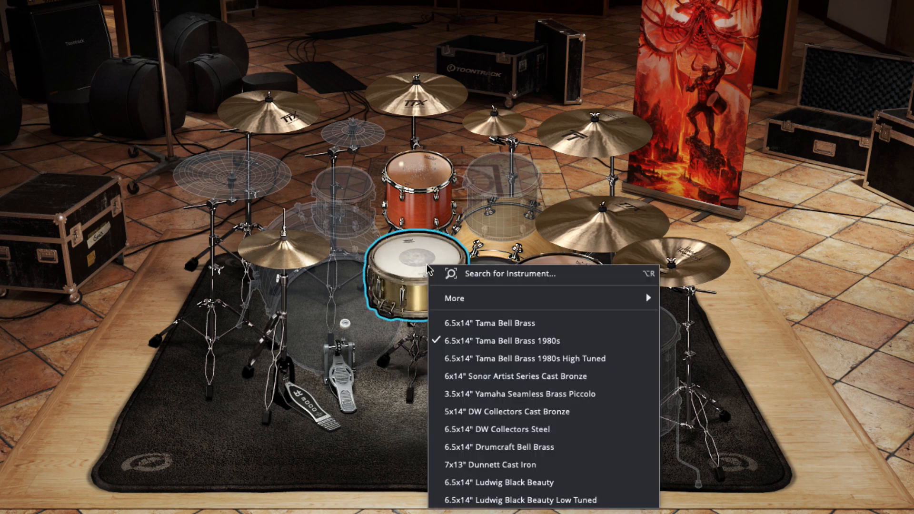
{"action": "left_click", "coordinate": [462, 354]}
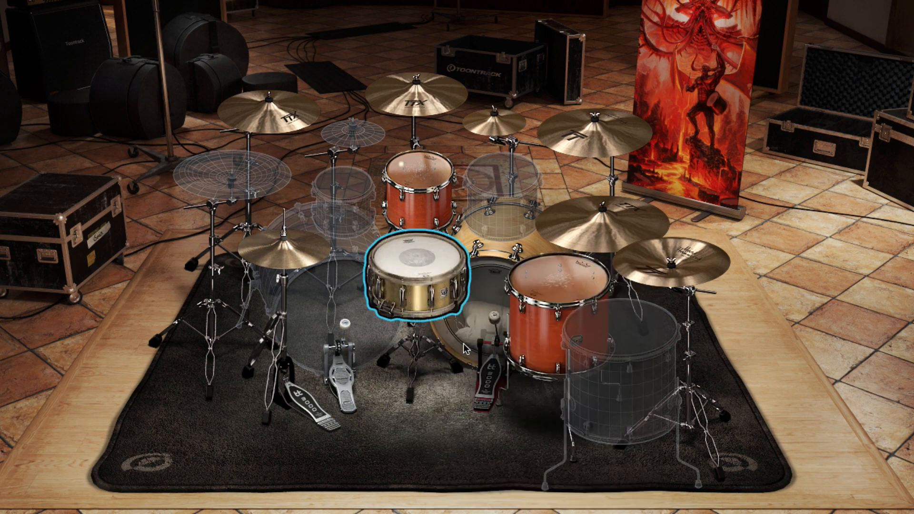
Step: Try the 6x14" Sonor Artist Series Cast Bronze and the 3.5x14" Yamaha Seamless Brass Piccolo as the snare
{"action": "right_click", "coordinate": [421, 258]}
{"action": "left_click", "coordinate": [464, 370]}
{"action": "right_click", "coordinate": [423, 270]}
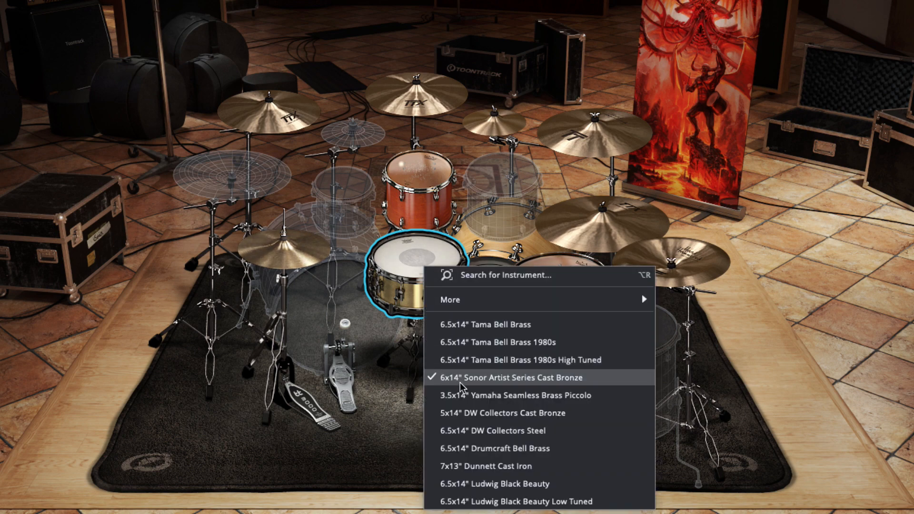
{"action": "left_click", "coordinate": [462, 394]}
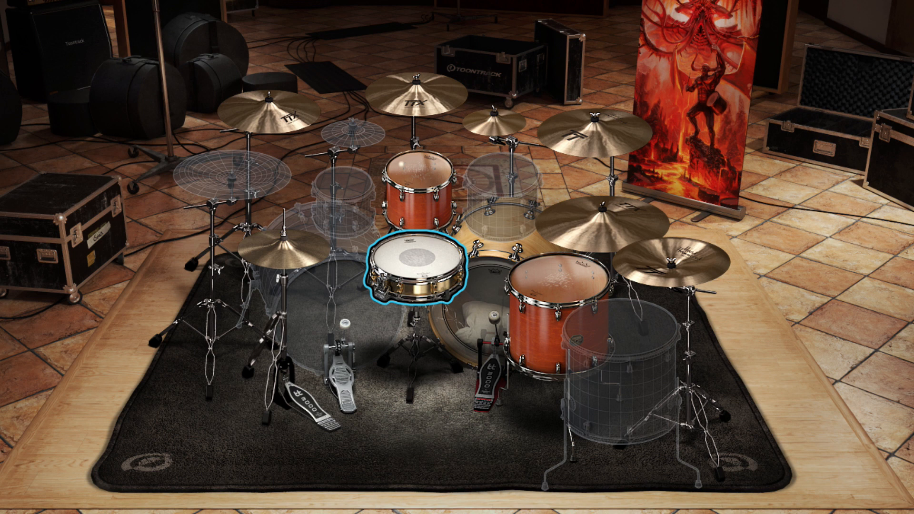
Step: Try the 5x14" DW Collectors Cast Bronze and the 6.5x14" DW Collectors Steel as the snare
{"action": "right_click", "coordinate": [423, 259]}
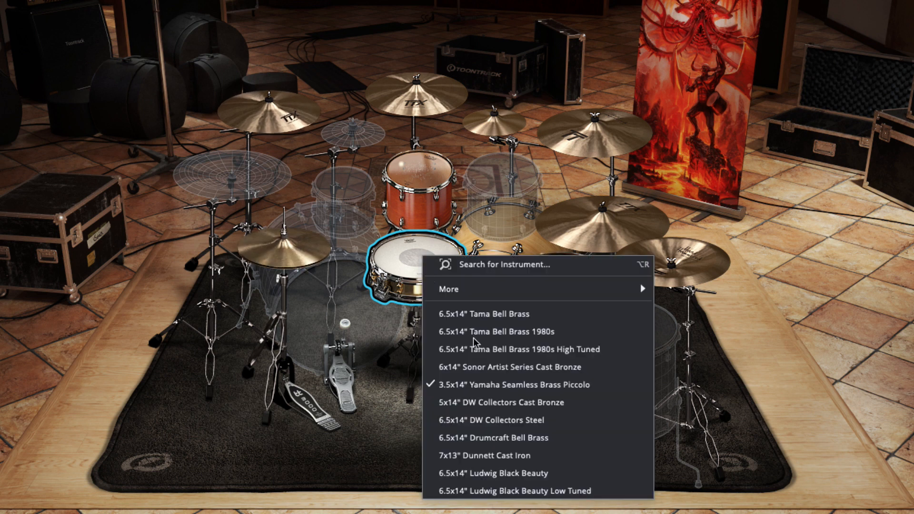
{"action": "left_click", "coordinate": [494, 404]}
{"action": "right_click", "coordinate": [421, 259]}
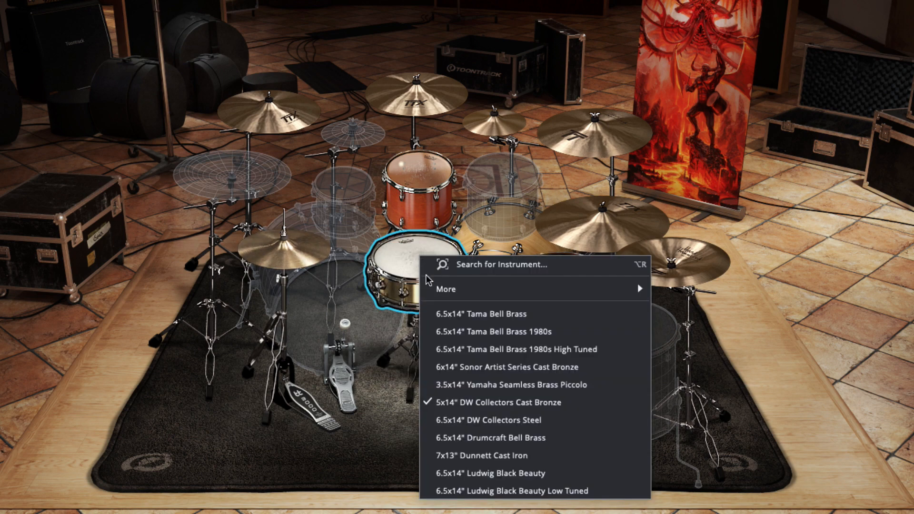
{"action": "left_click", "coordinate": [510, 421]}
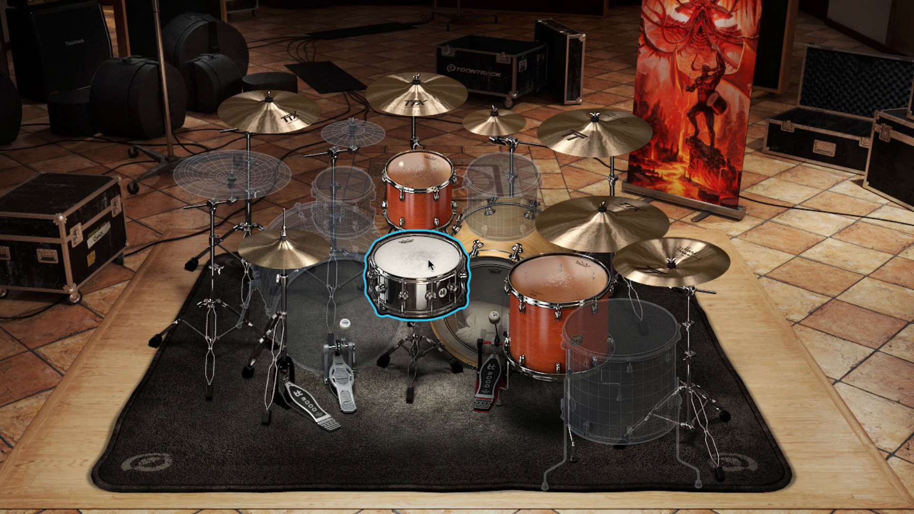
Step: Try the 6.5x14" Drumcraft Bell Brass, 7x13" Dunnett Cast Iron and 6.5x14" Ludwig Black Beauty as the snare
{"action": "right_click", "coordinate": [431, 265]}
{"action": "left_click", "coordinate": [496, 439]}
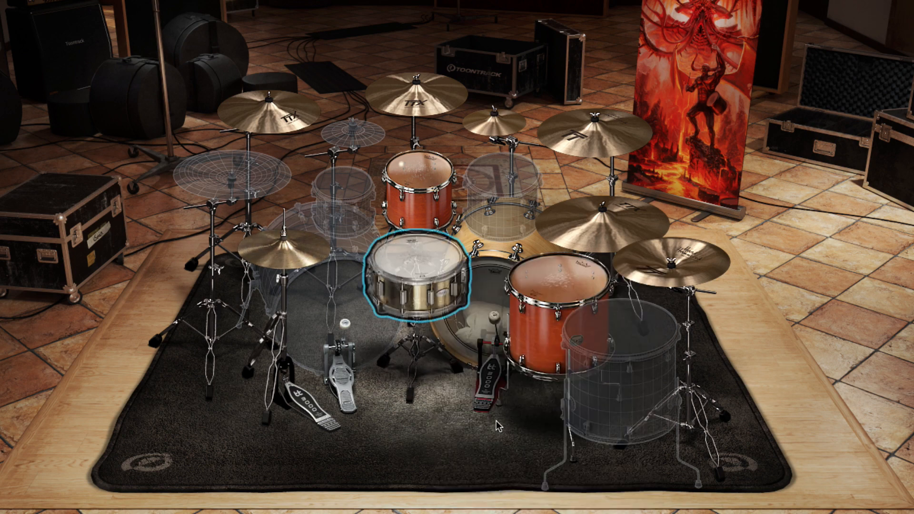
{"action": "right_click", "coordinate": [425, 253]}
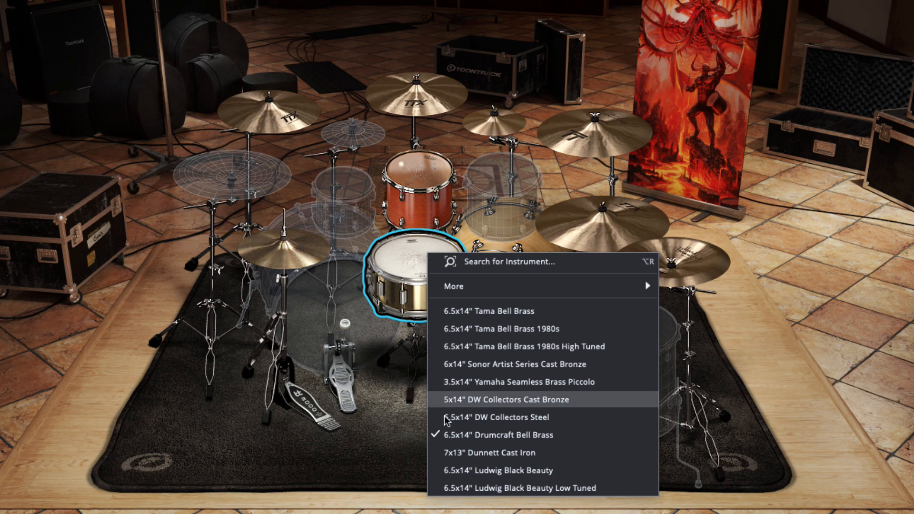
{"action": "left_click", "coordinate": [445, 453]}
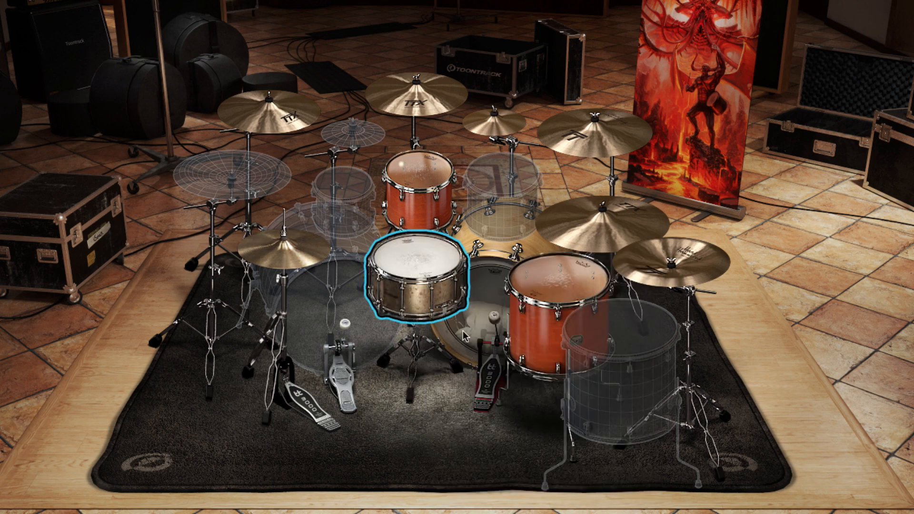
{"action": "right_click", "coordinate": [437, 276]}
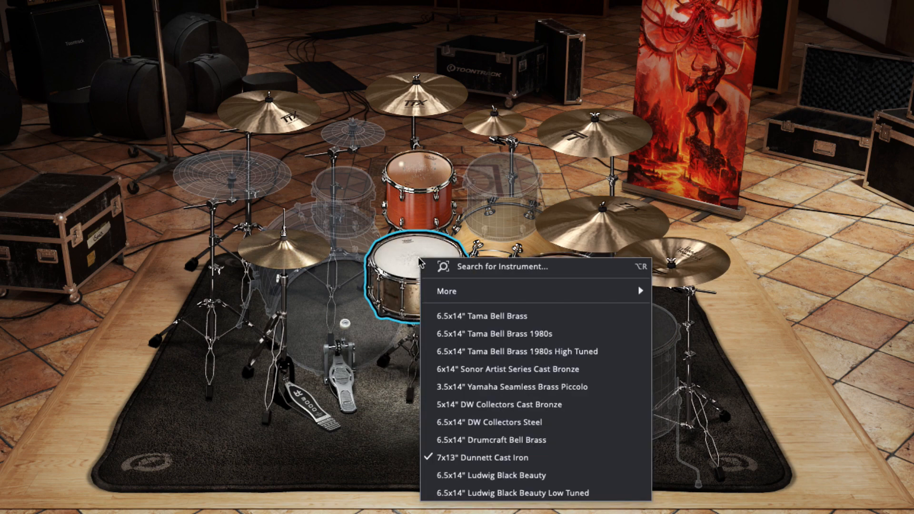
{"action": "left_click", "coordinate": [455, 469]}
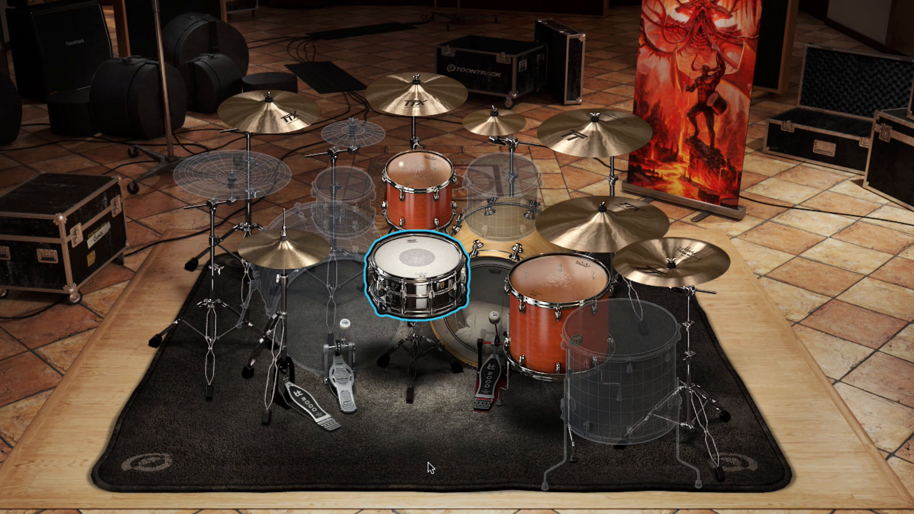
{"action": "right_click", "coordinate": [408, 275]}
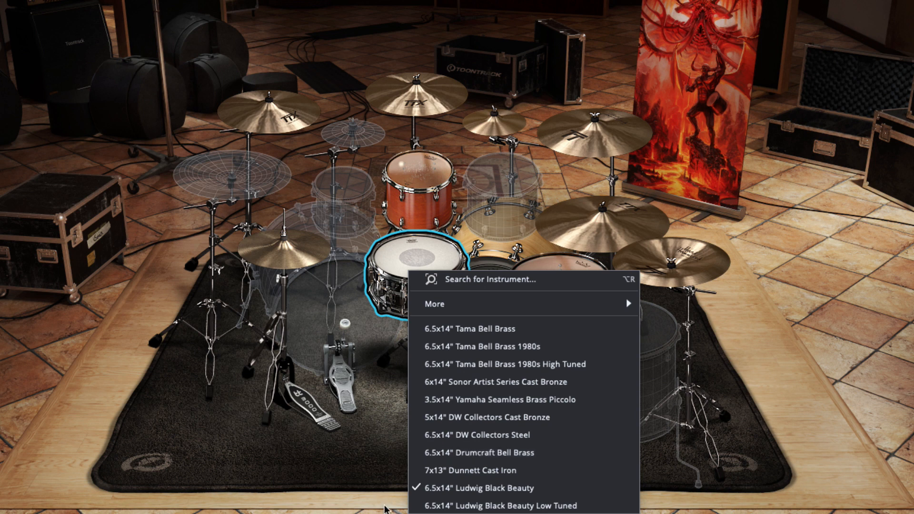
{"action": "left_click", "coordinate": [389, 508]}
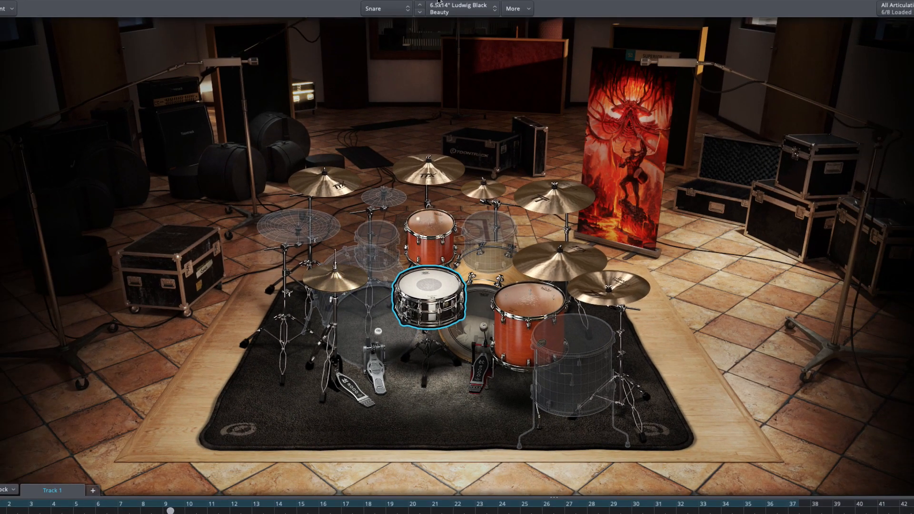
Step: Compare the 6.5x14" Tama Bell Brass 1980s, Drumcraft Bell Brass and Ludwig Black Beauty snares, switching back and forth between them
{"action": "right_click", "coordinate": [427, 282]}
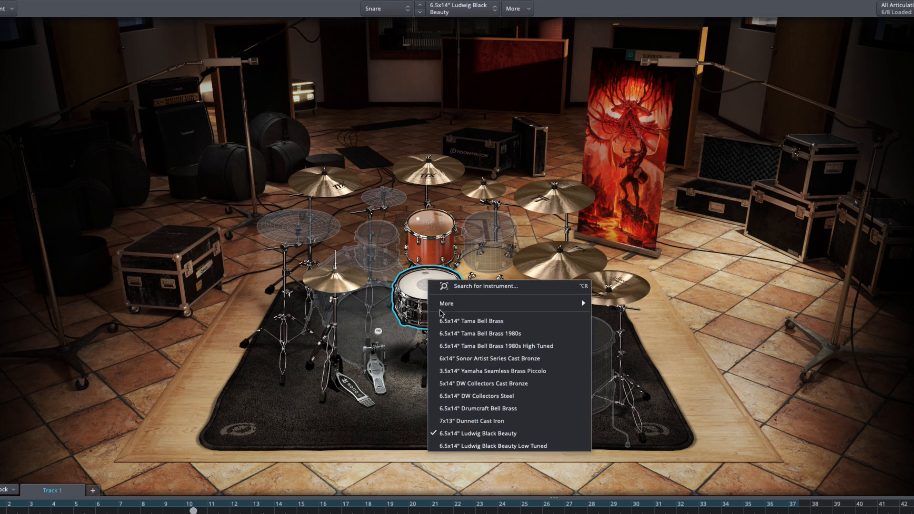
{"action": "left_click", "coordinate": [459, 334]}
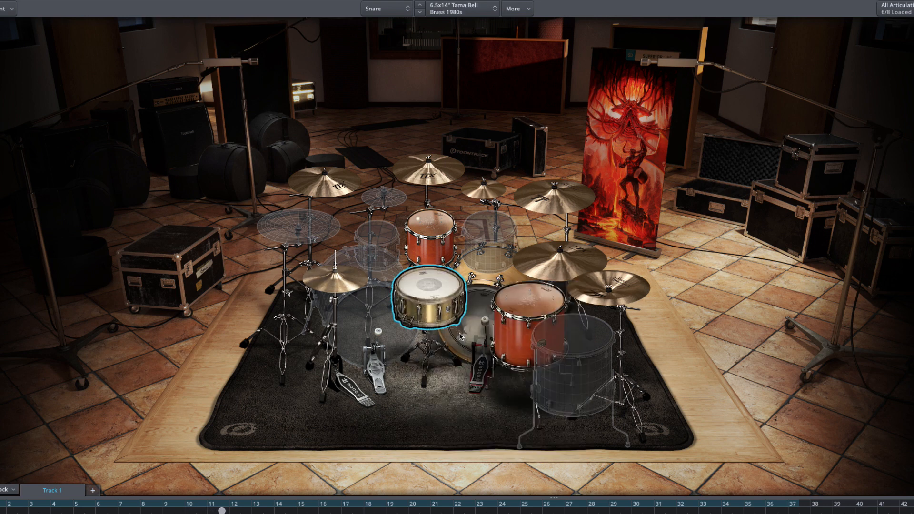
{"action": "right_click", "coordinate": [434, 288]}
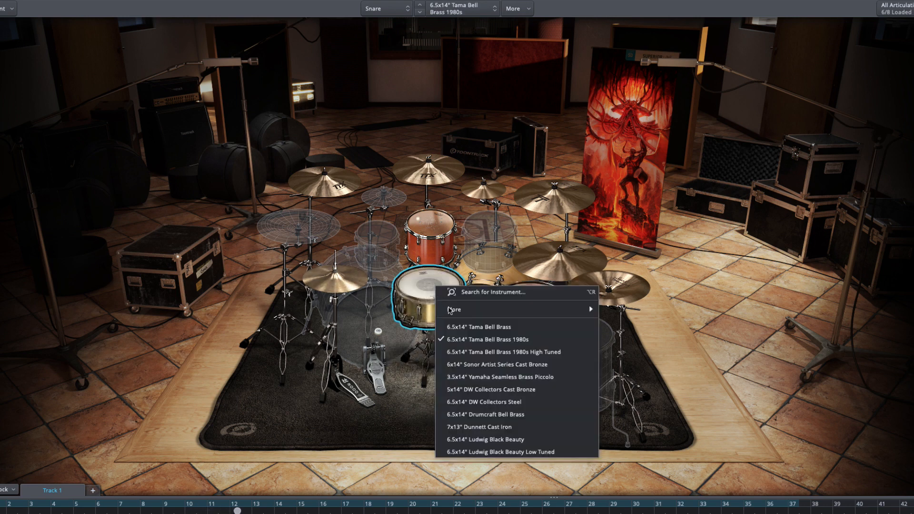
{"action": "left_click", "coordinate": [475, 408]}
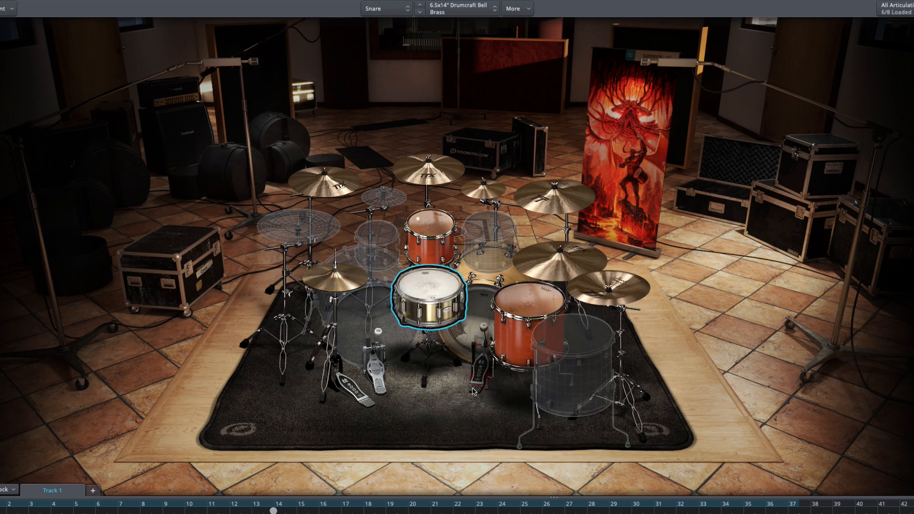
{"action": "right_click", "coordinate": [430, 289]}
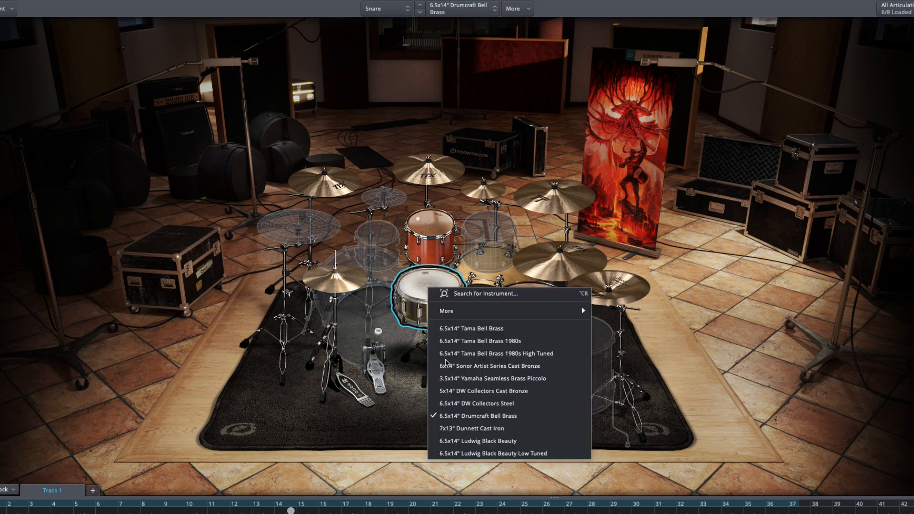
{"action": "left_click", "coordinate": [456, 440]}
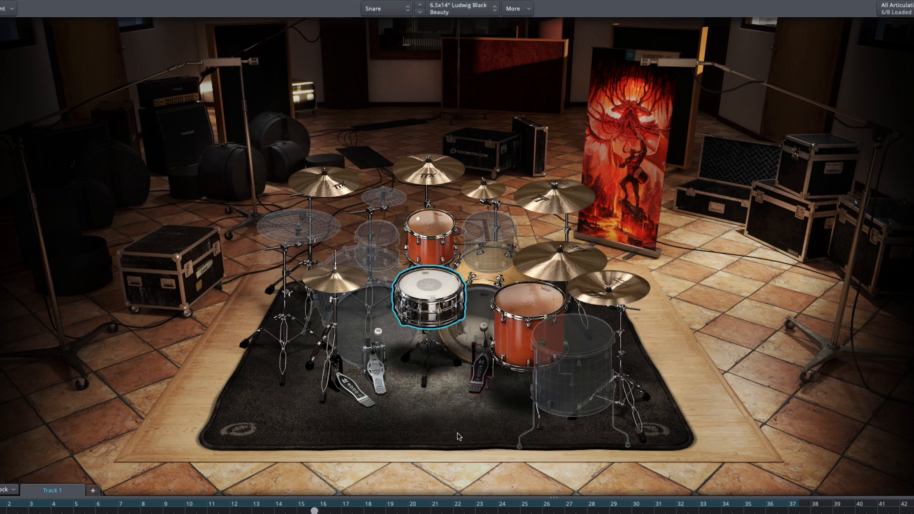
{"action": "right_click", "coordinate": [438, 295]}
{"action": "left_click", "coordinate": [474, 347]}
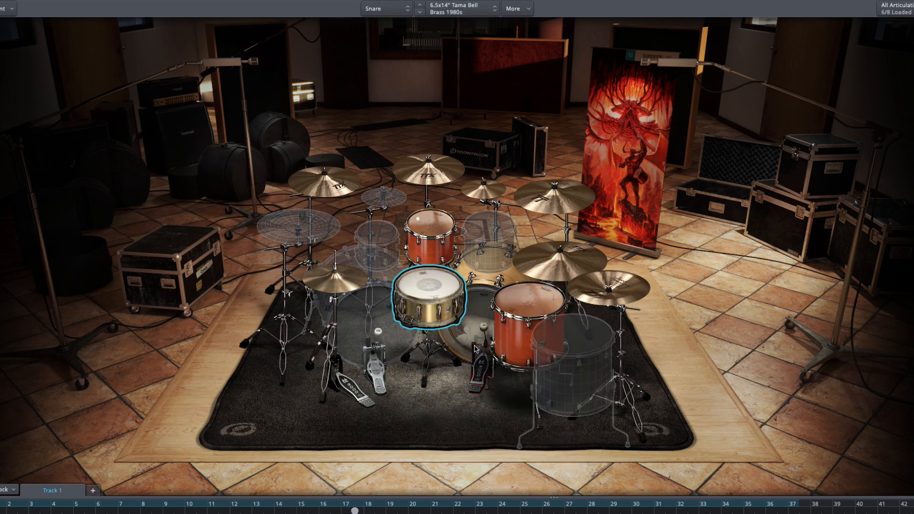
{"action": "right_click", "coordinate": [430, 291]}
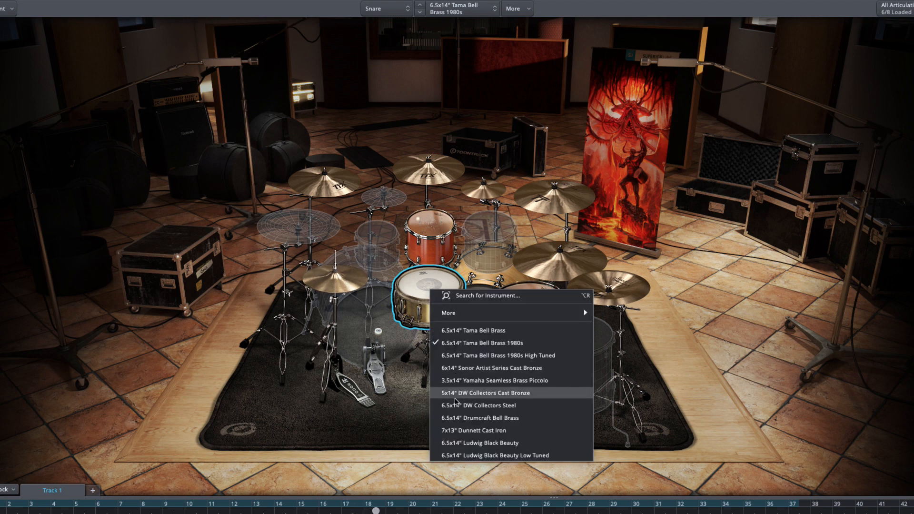
{"action": "left_click", "coordinate": [459, 417]}
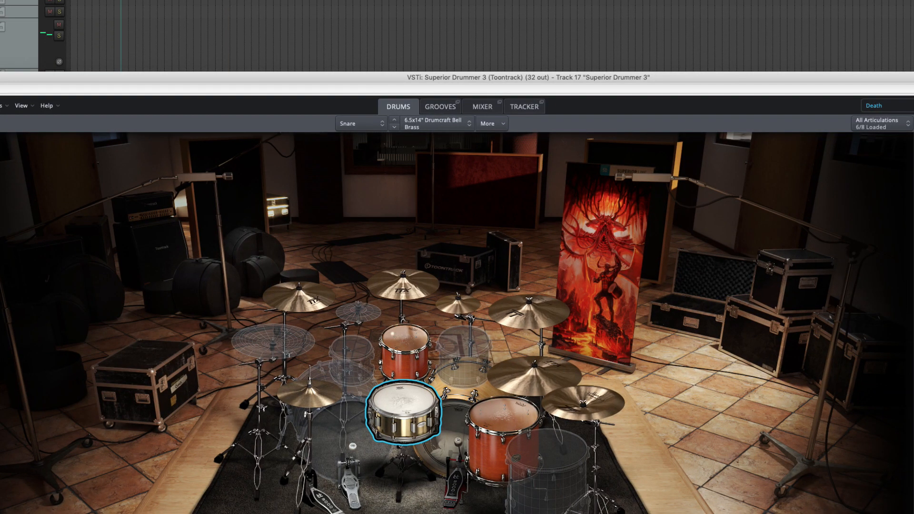
Step: Toggle project playback and compare the 6.5x14" Drumcraft Bell Brass with the 6.5x14" Ludwig Black Beauty, keeping the Black Beauty as the snare
{"action": "left_click", "coordinate": [362, 25]}
{"action": "key", "text": "space"}
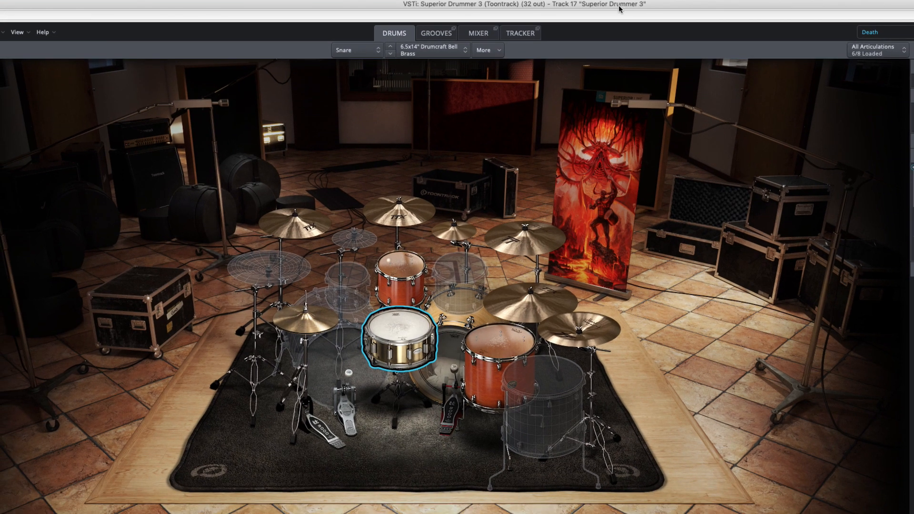
{"action": "right_click", "coordinate": [413, 325]}
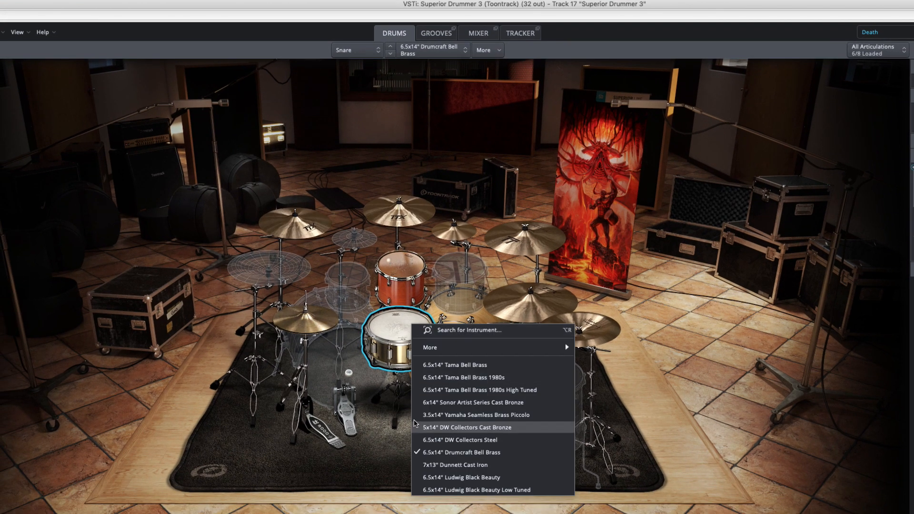
{"action": "left_click", "coordinate": [427, 477]}
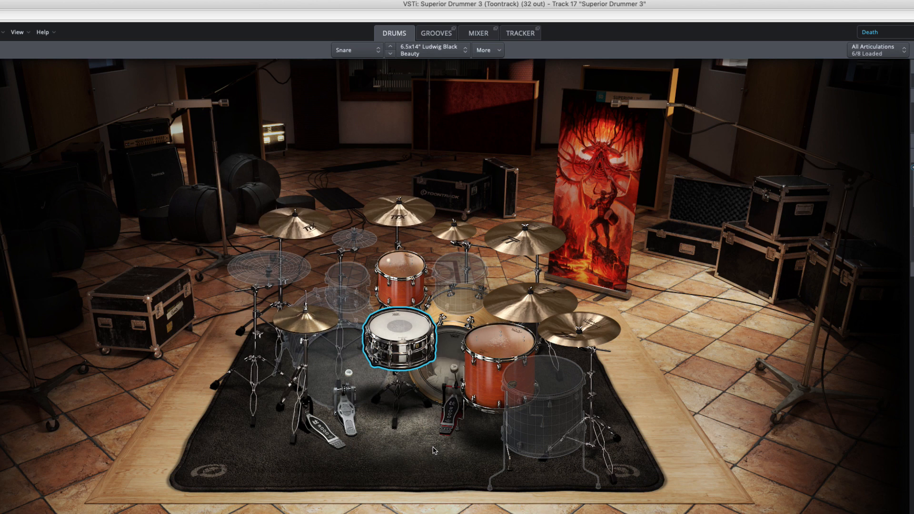
{"action": "right_click", "coordinate": [410, 355]}
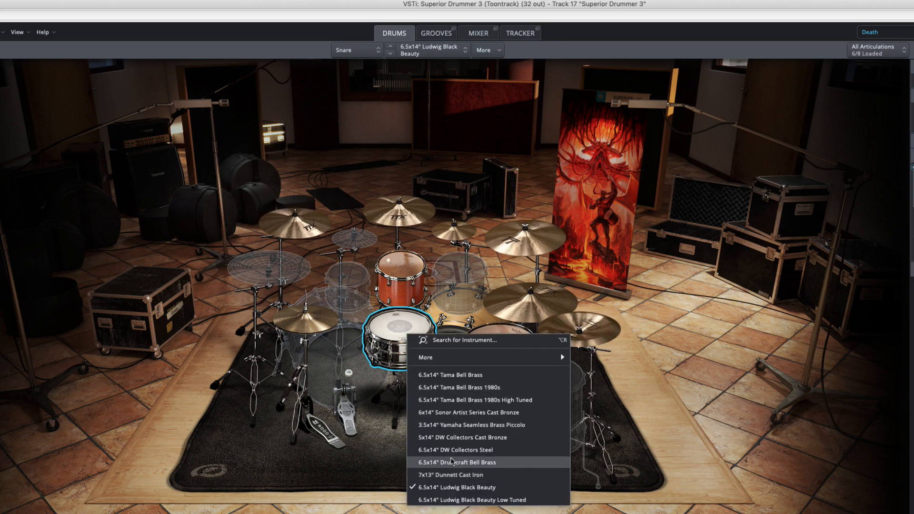
{"action": "left_click", "coordinate": [452, 462]}
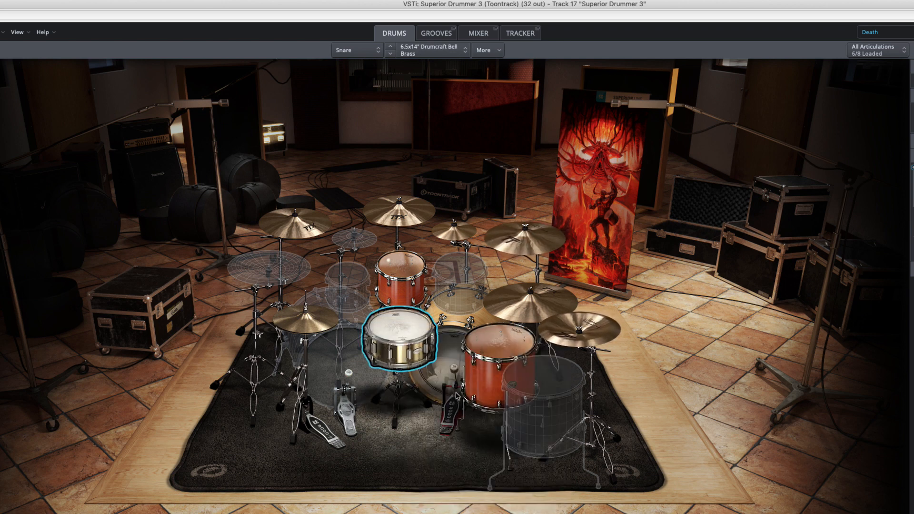
{"action": "left_click", "coordinate": [434, 348]}
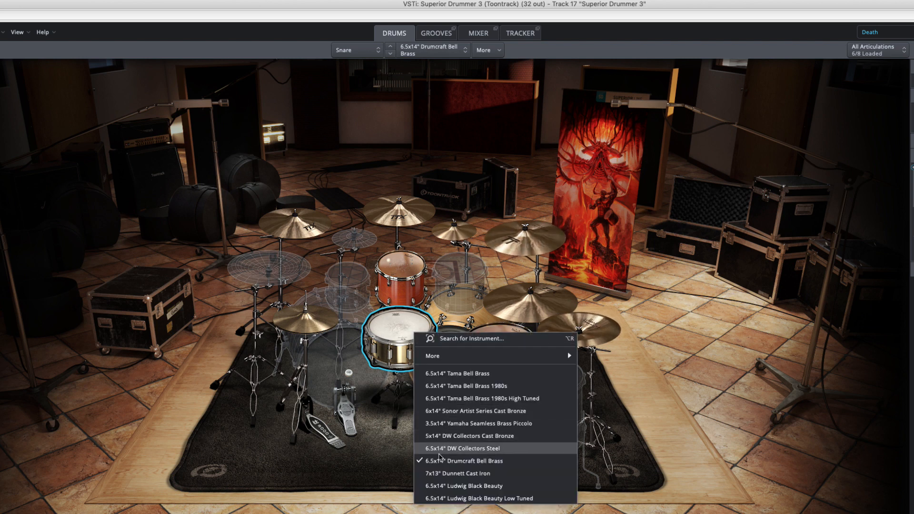
{"action": "left_click", "coordinate": [442, 486]}
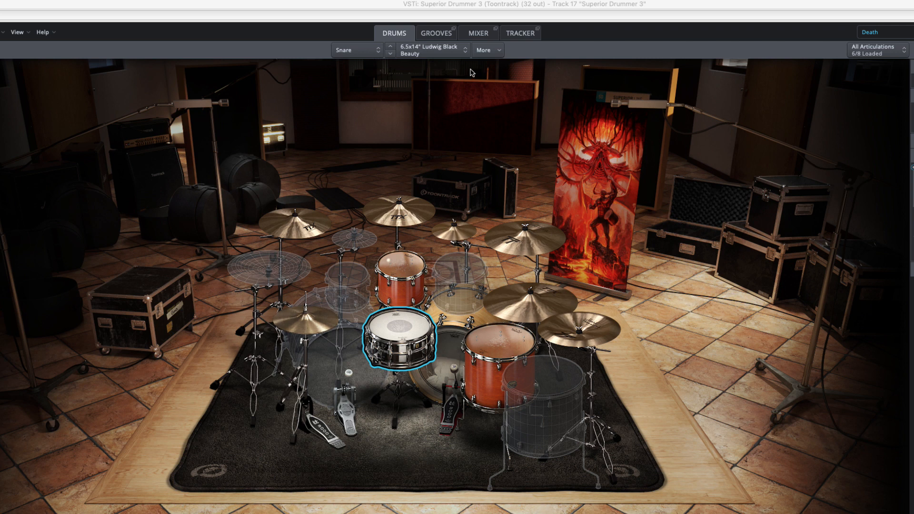
{"action": "right_click", "coordinate": [405, 325]}
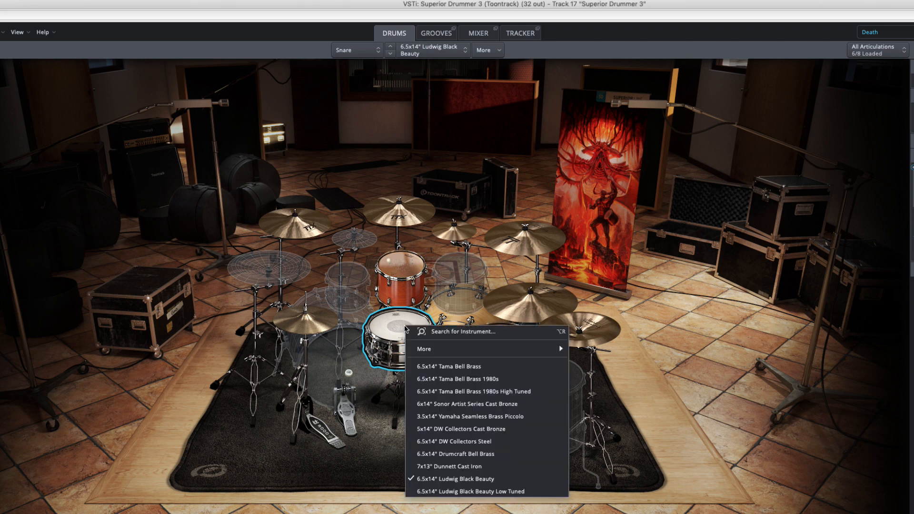
{"action": "left_click", "coordinate": [440, 455]}
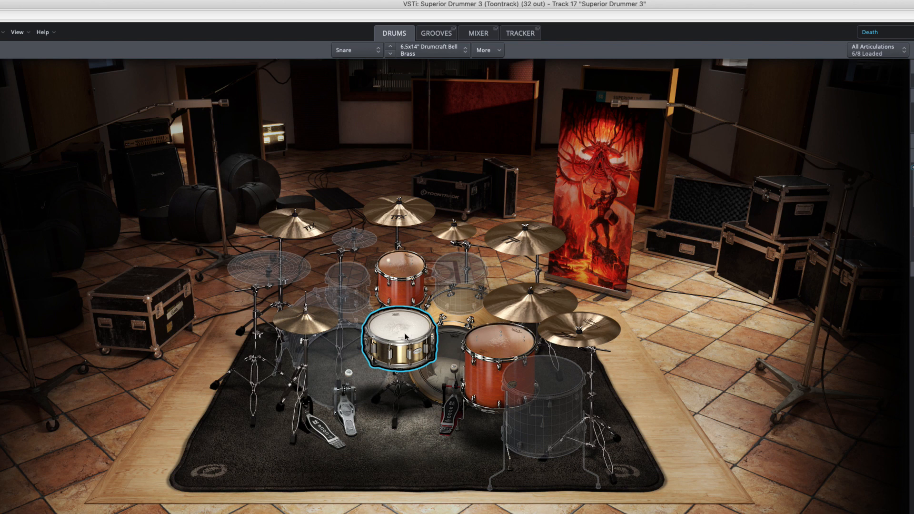
{"action": "right_click", "coordinate": [402, 326]}
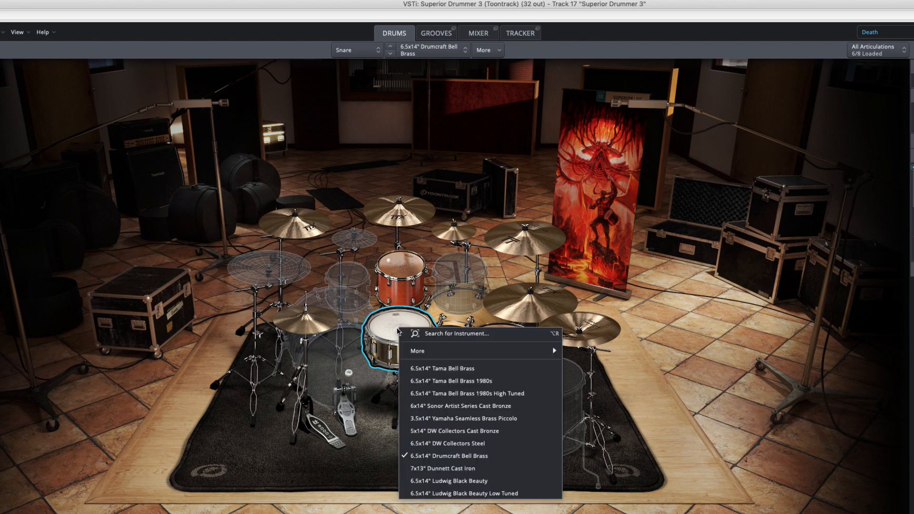
{"action": "left_click", "coordinate": [435, 480]}
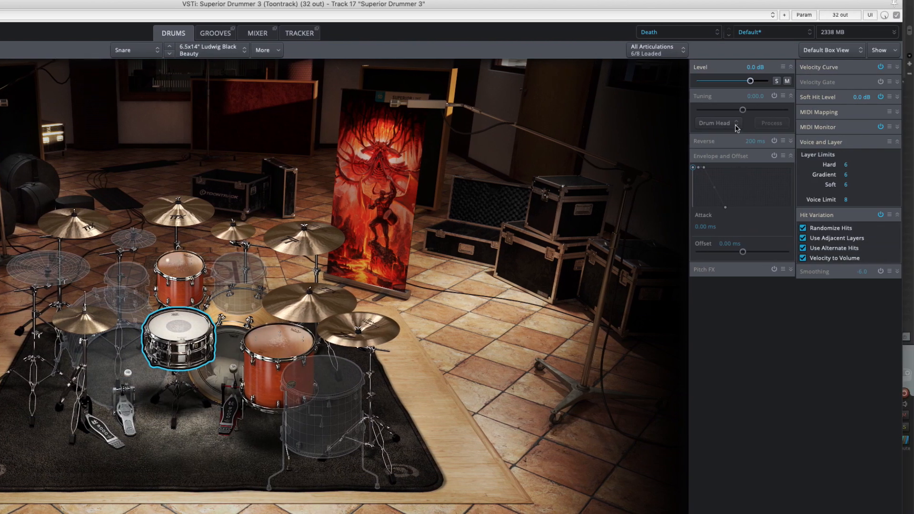
Step: Enable Tuning for the snare and clear its voice limit and its soft, gradient and hard layer limits
{"action": "left_click", "coordinate": [773, 96]}
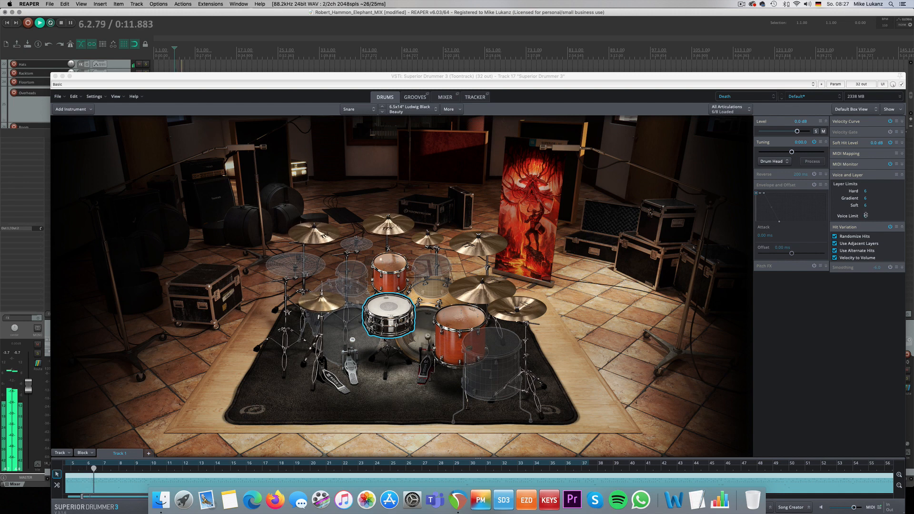
{"action": "double_click", "coordinate": [866, 215]}
{"action": "double_click", "coordinate": [865, 205]}
{"action": "double_click", "coordinate": [865, 198]}
{"action": "double_click", "coordinate": [865, 192]}
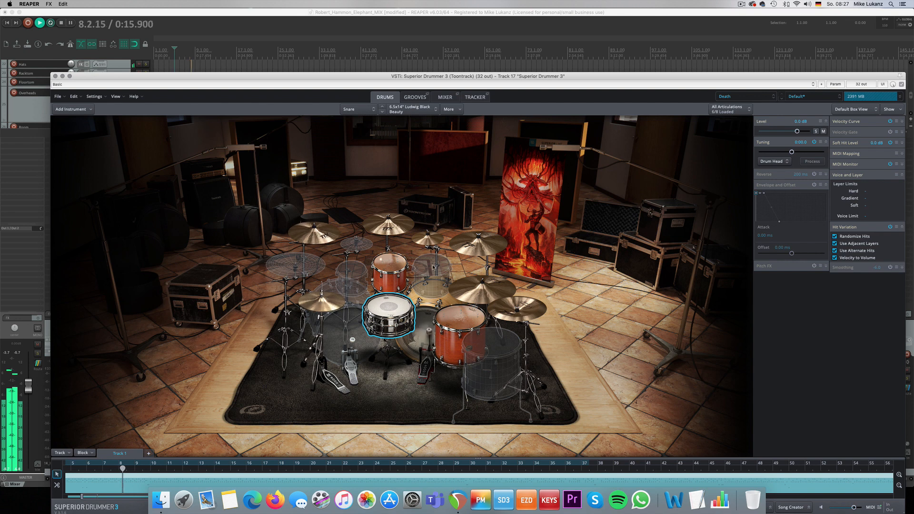
Step: Enable Use Alternate Hits for the rack tom and floor tom, and clear the hi-hat's layer limits and voice limit
{"action": "left_click", "coordinate": [393, 261]}
{"action": "left_click", "coordinate": [459, 328], "text": "shift"}
{"action": "left_click", "coordinate": [835, 250]}
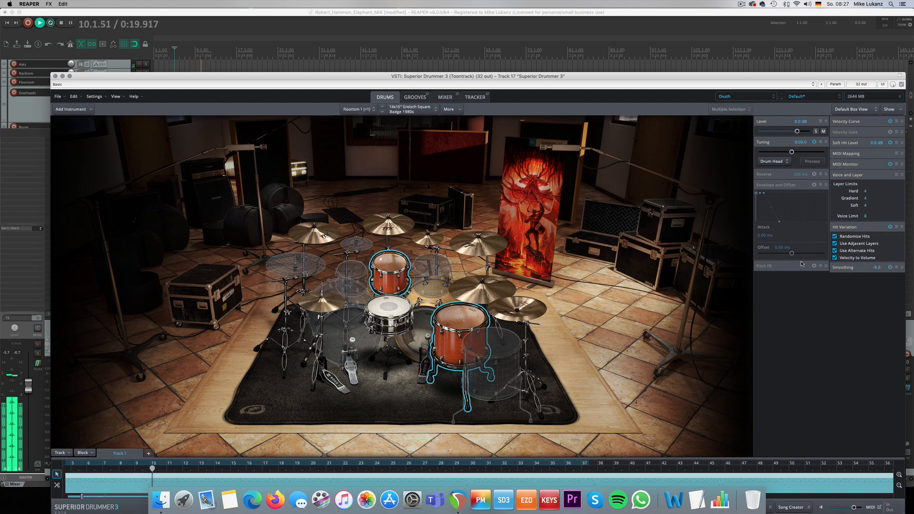
{"action": "left_click", "coordinate": [327, 307]}
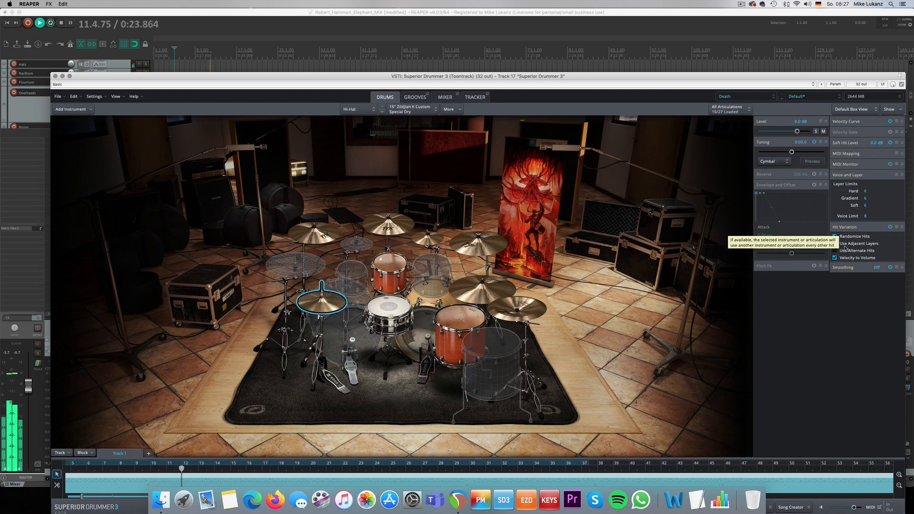
{"action": "left_click_drag", "start_coordinate": [866, 205], "coordinate": [864, 212]}
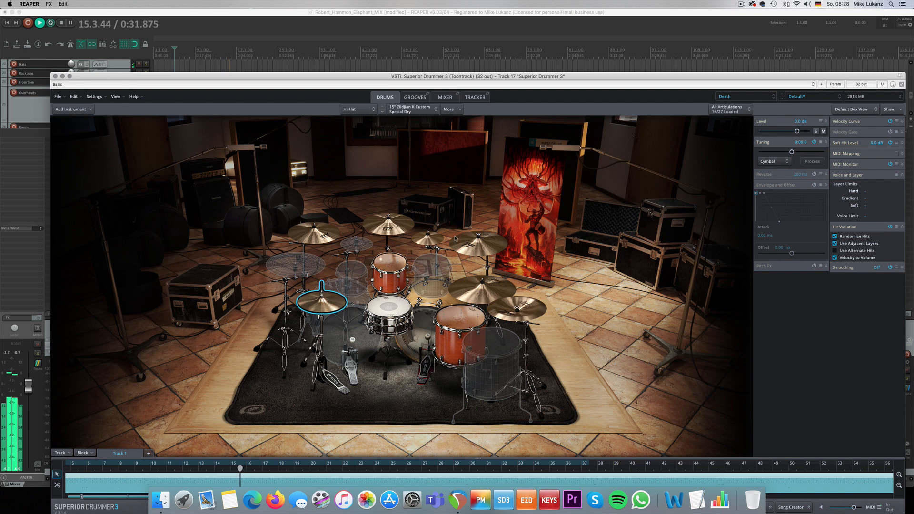
Step: Set the snare's tuning to 0:00.5 and process the pitched sound with the Drum Head algorithm
{"action": "left_click", "coordinate": [391, 300]}
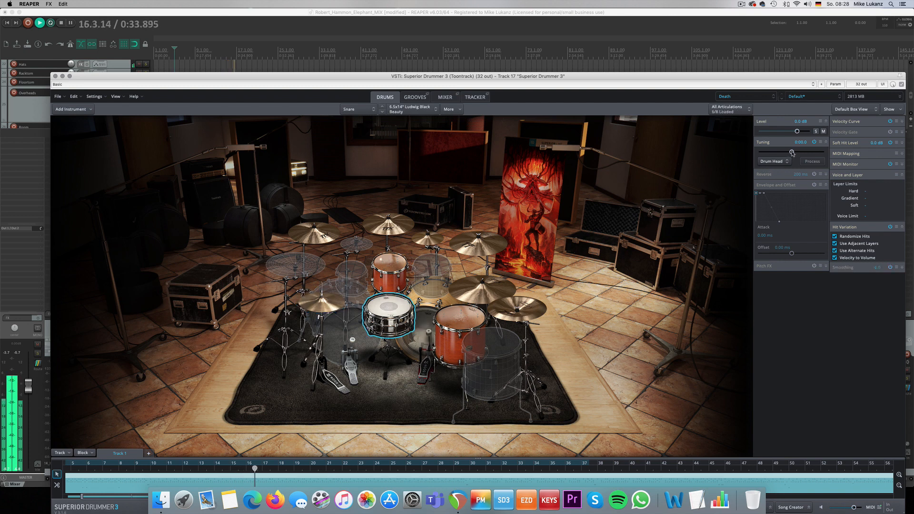
{"action": "left_click_drag", "start_coordinate": [792, 152], "coordinate": [792, 151]}
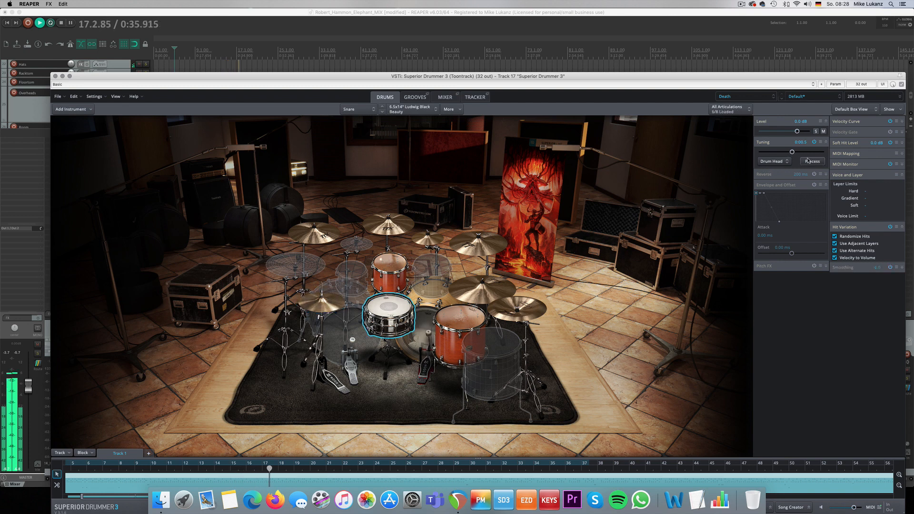
{"action": "left_click", "coordinate": [809, 161]}
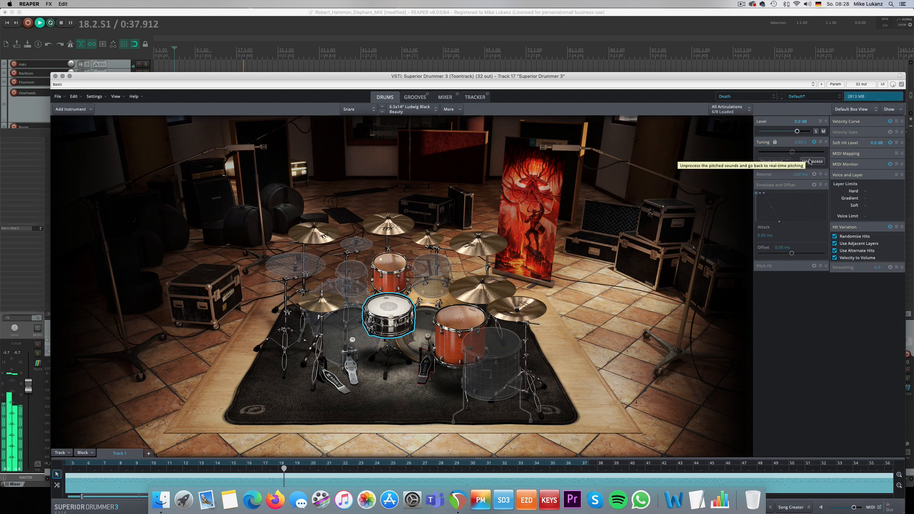
Step: Toggle the snare's Tuning to compare the sound, leave it off, and raise the snare level to 1.9 dB
{"action": "left_click", "coordinate": [815, 142]}
{"action": "left_click", "coordinate": [815, 141]}
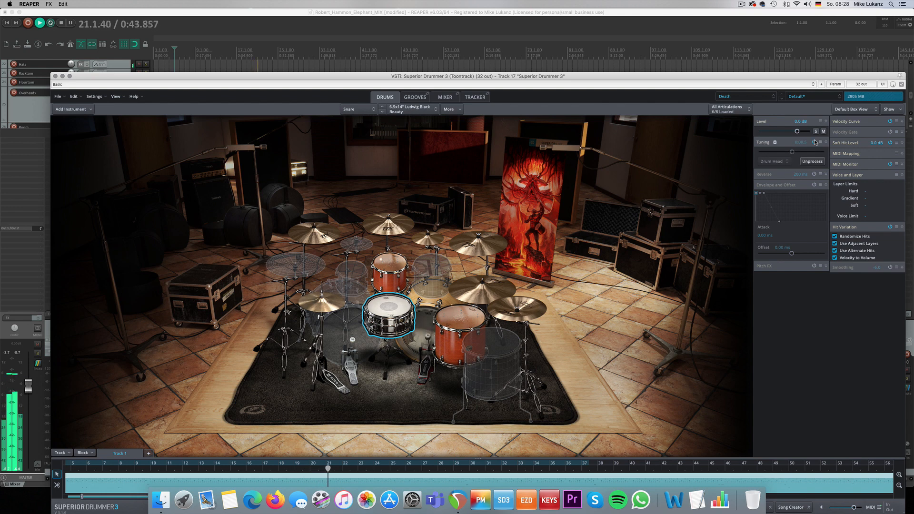
{"action": "left_click", "coordinate": [815, 142]}
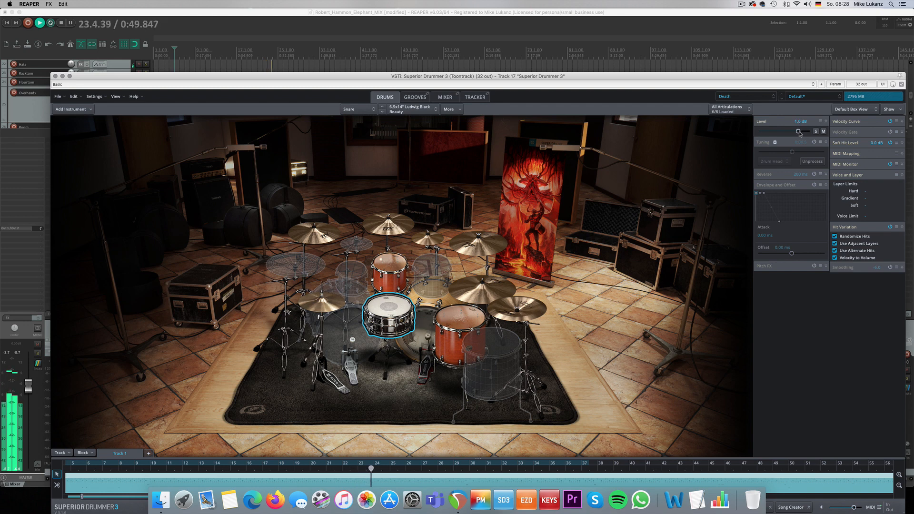
{"action": "left_click_drag", "start_coordinate": [801, 133], "coordinate": [801, 134]}
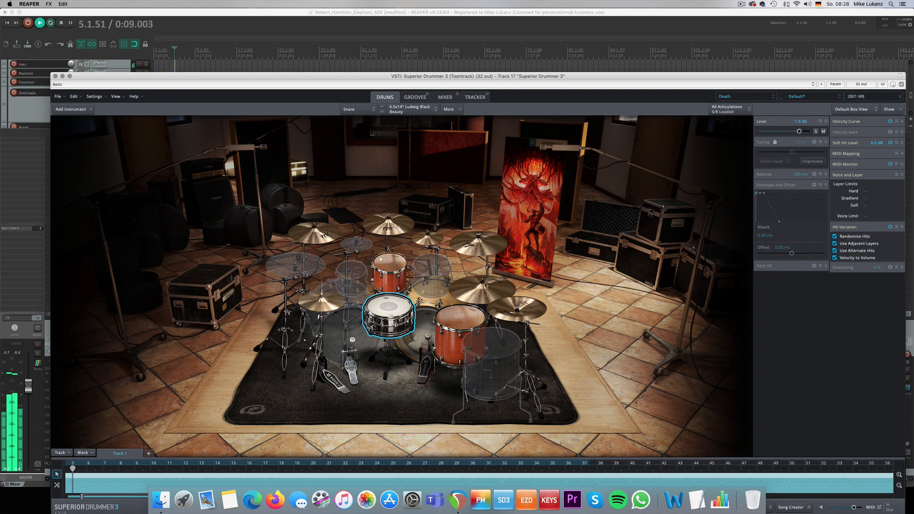
Step: Try raising and lowering the level of the 18x22" DW Collectors All Maple kick
{"action": "left_click", "coordinate": [430, 316]}
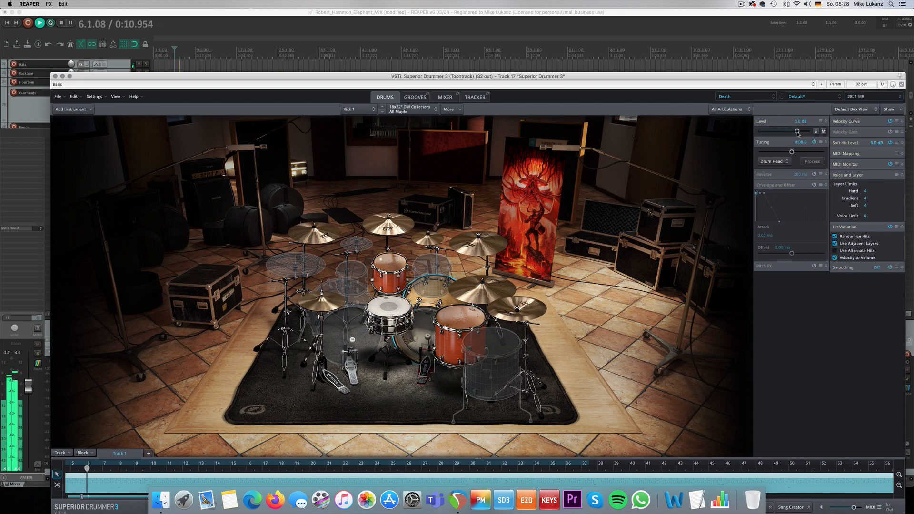
{"action": "left_click_drag", "start_coordinate": [802, 134], "coordinate": [803, 134]}
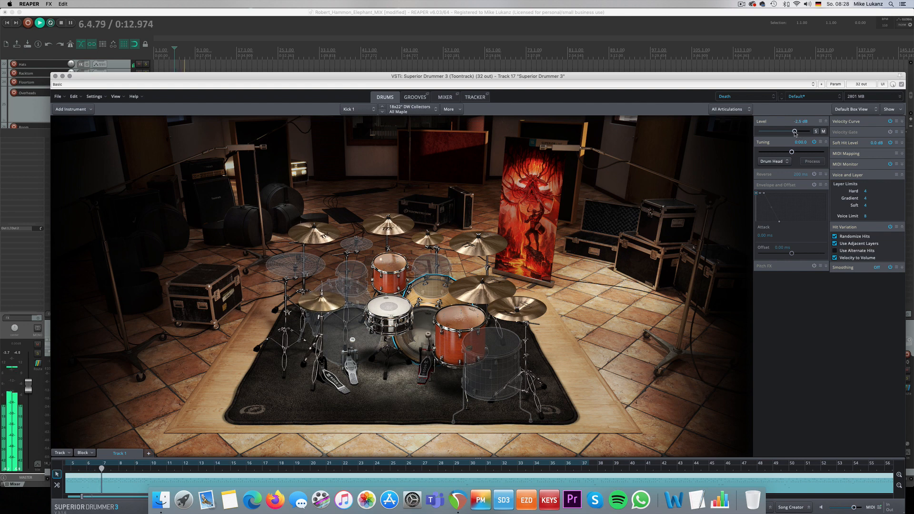
{"action": "left_click_drag", "start_coordinate": [797, 132], "coordinate": [796, 132]}
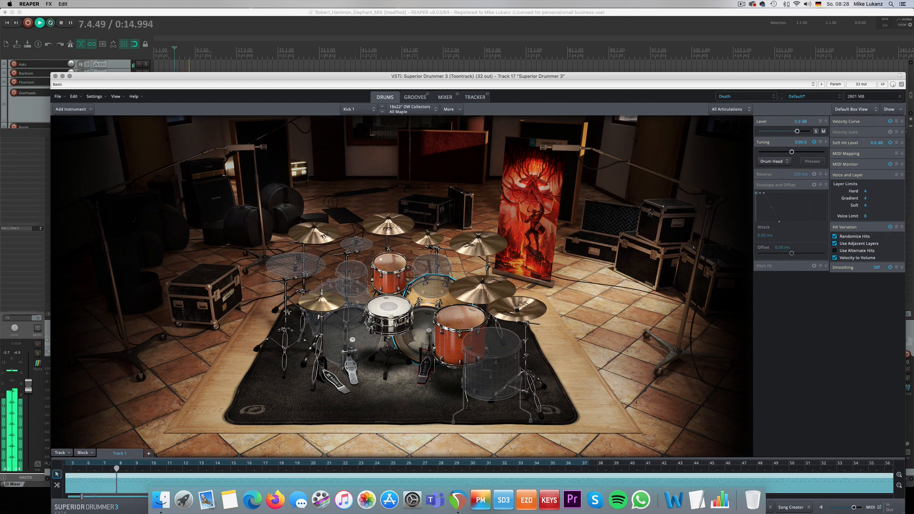
Step: Audition the 16x24" Sonor Designer Series Birch kick, and settle on the 14x24" Gretsch Square Badge 1980s with its level at 0.0 dB
{"action": "right_click", "coordinate": [430, 314]}
{"action": "left_click", "coordinate": [449, 377]}
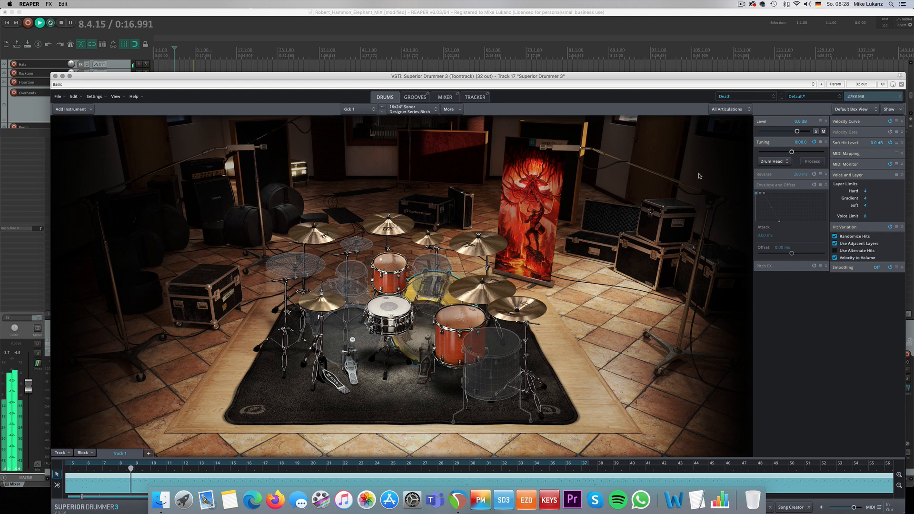
{"action": "left_click_drag", "start_coordinate": [799, 134], "coordinate": [798, 134]}
{"action": "right_click", "coordinate": [421, 317]}
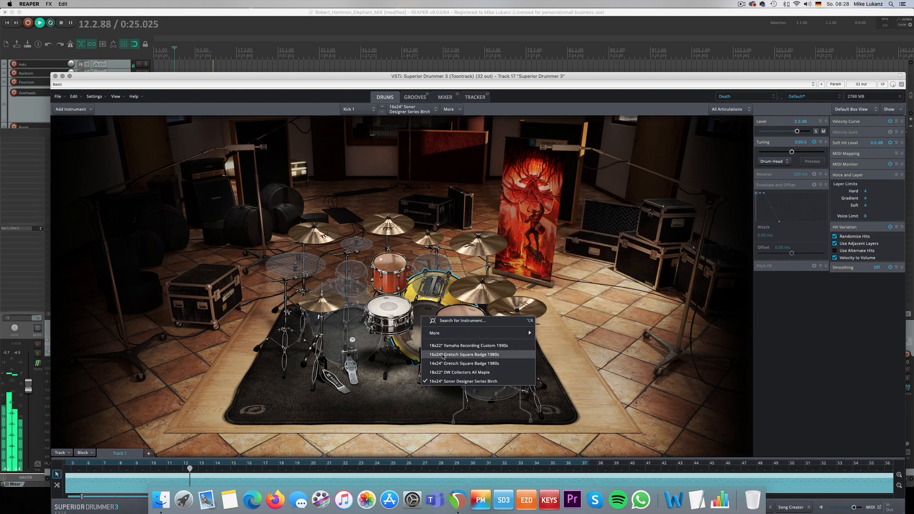
{"action": "left_click", "coordinate": [457, 364]}
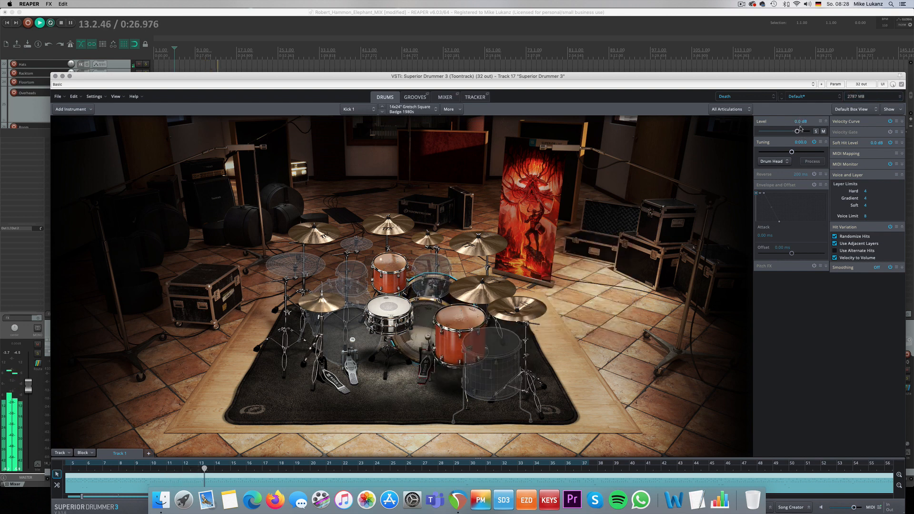
{"action": "left_click_drag", "start_coordinate": [797, 131], "coordinate": [803, 132]}
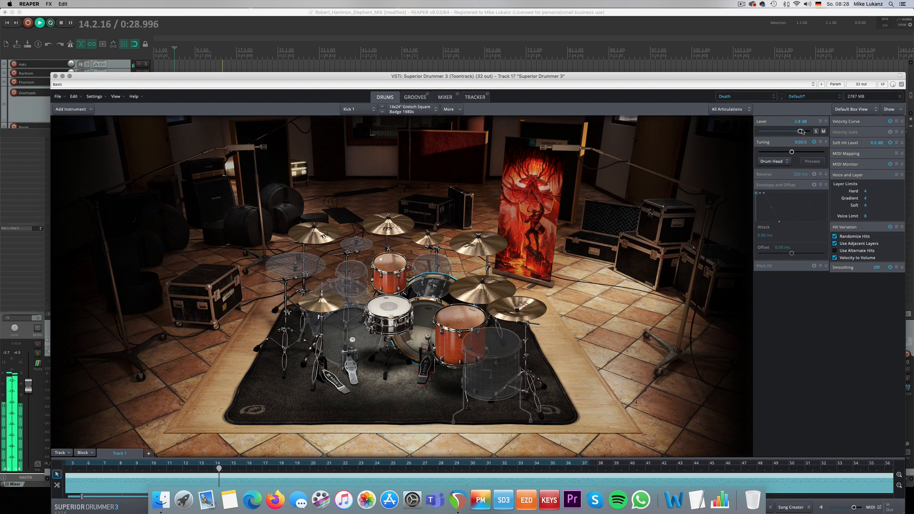
{"action": "double_click", "coordinate": [801, 131]}
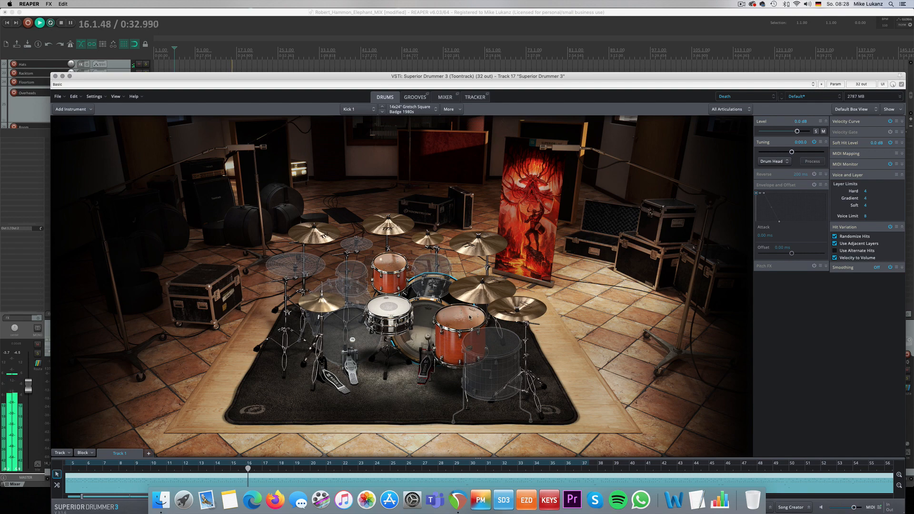
Step: Adjust the levels of the Kick R Cond, Kick R Dyn 1 and Kick R Dyn 2 mixer channels together
{"action": "left_click", "coordinate": [445, 97]}
{"action": "left_click_drag", "start_coordinate": [94, 326], "coordinate": [142, 326]}
{"action": "left_click_drag", "start_coordinate": [139, 283], "coordinate": [139, 281]}
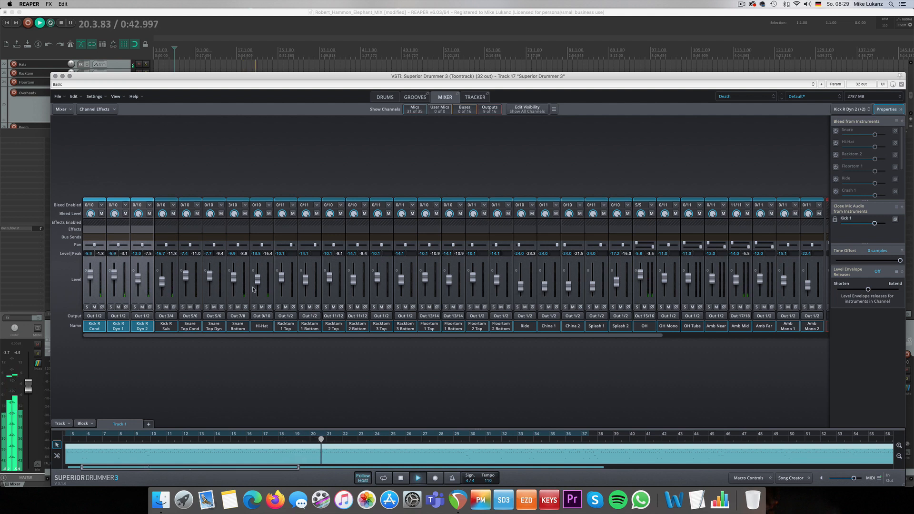
Step: Lower the hi-hat's instrument level to about -1.6 dB
{"action": "left_click", "coordinate": [386, 98]}
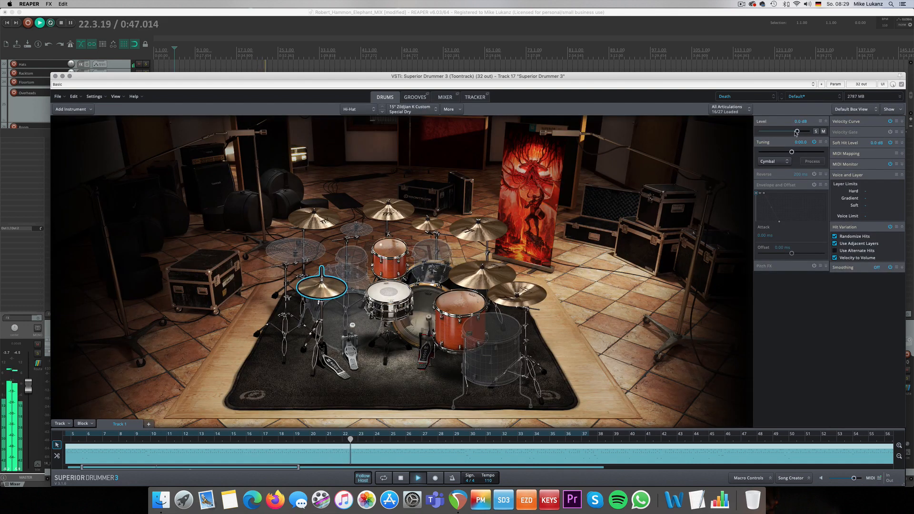
{"action": "left_click_drag", "start_coordinate": [797, 131], "coordinate": [794, 134]}
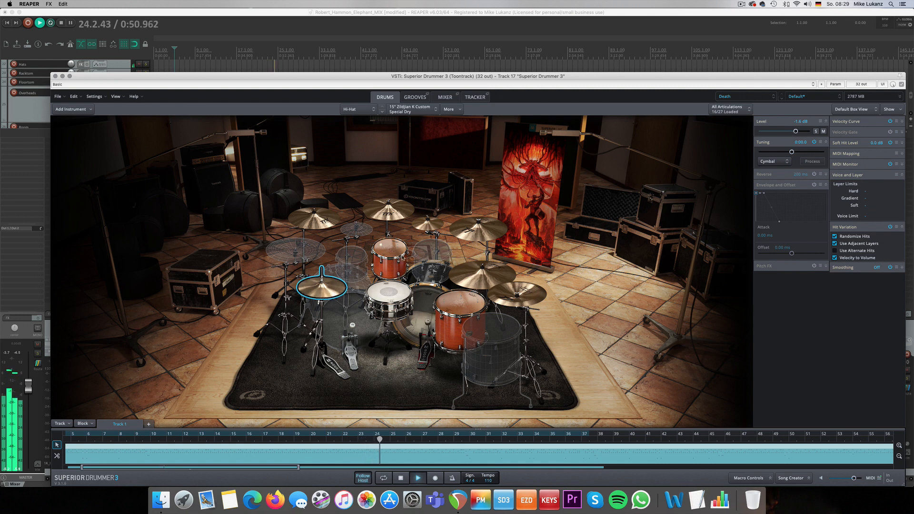
Step: Play the tom fill from bar 29 and raise Racktom 2 Top and Bottom, Floortom 1 Bottom and Floortom 2 Top together by about 1 dB
{"action": "left_click", "coordinate": [390, 257]}
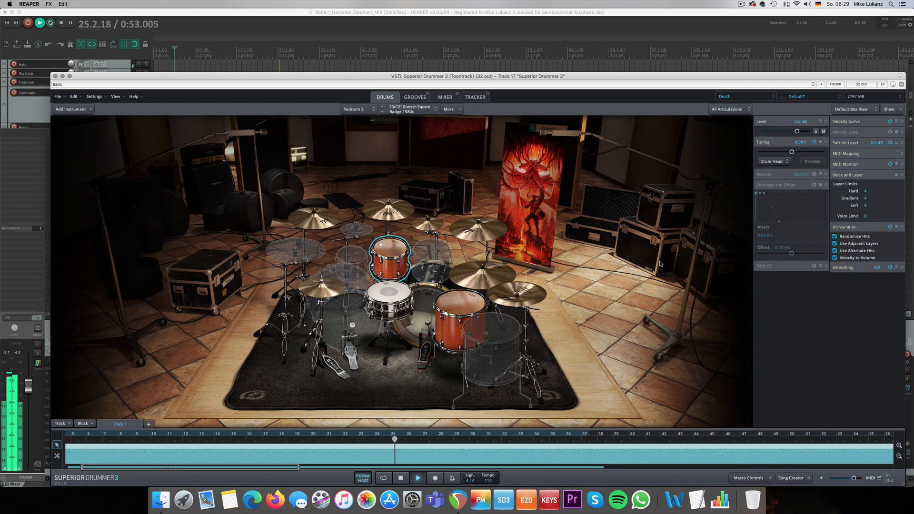
{"action": "left_click", "coordinate": [431, 316]}
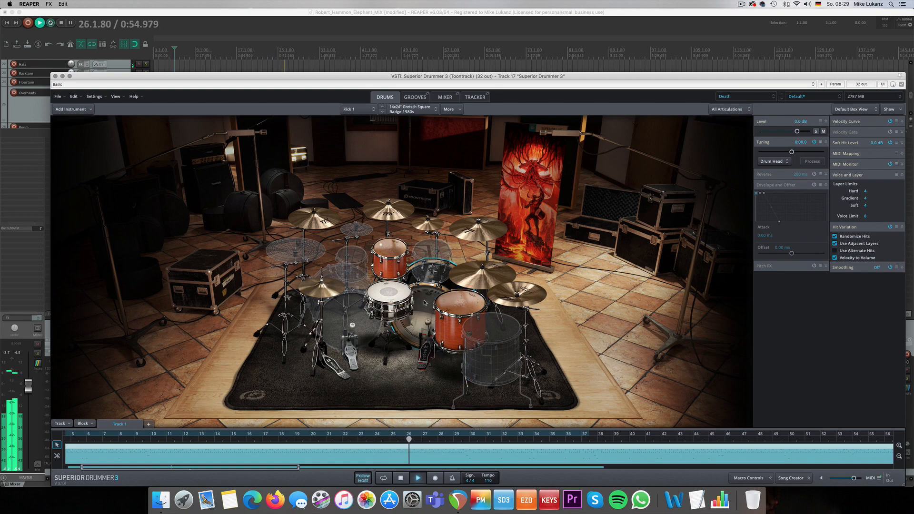
{"action": "left_click", "coordinate": [390, 257], "text": "shift"}
{"action": "left_click", "coordinate": [439, 95]}
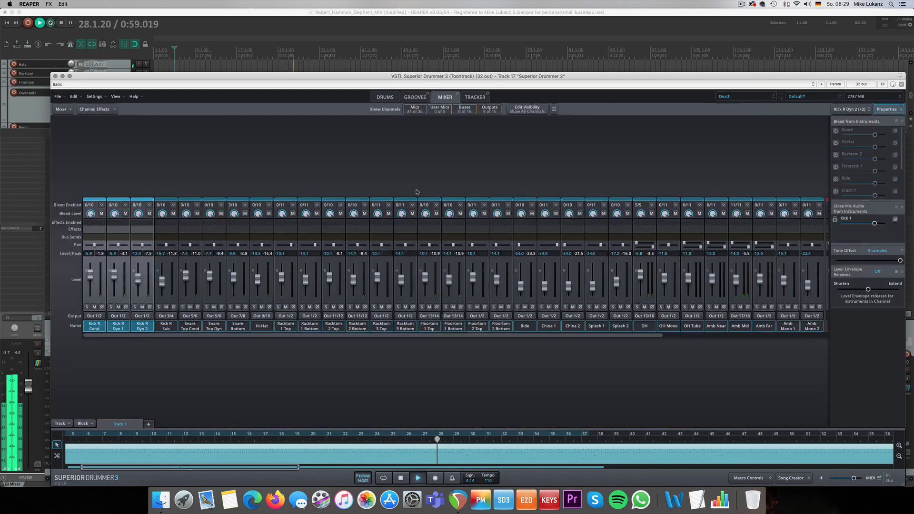
{"action": "left_click", "coordinate": [454, 326]}
{"action": "left_click", "coordinate": [477, 326], "text": "shift"}
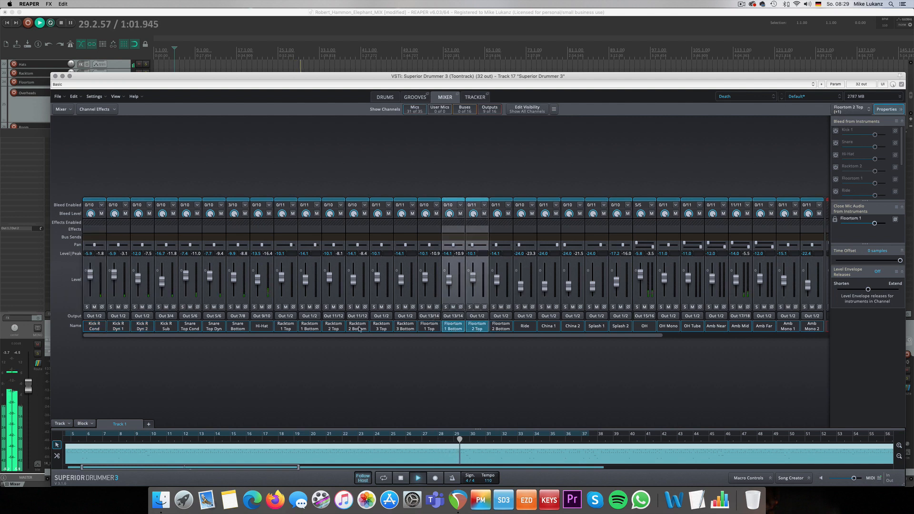
{"action": "left_click", "coordinate": [333, 326], "text": "shift"}
{"action": "left_click", "coordinate": [357, 326], "text": "shift"}
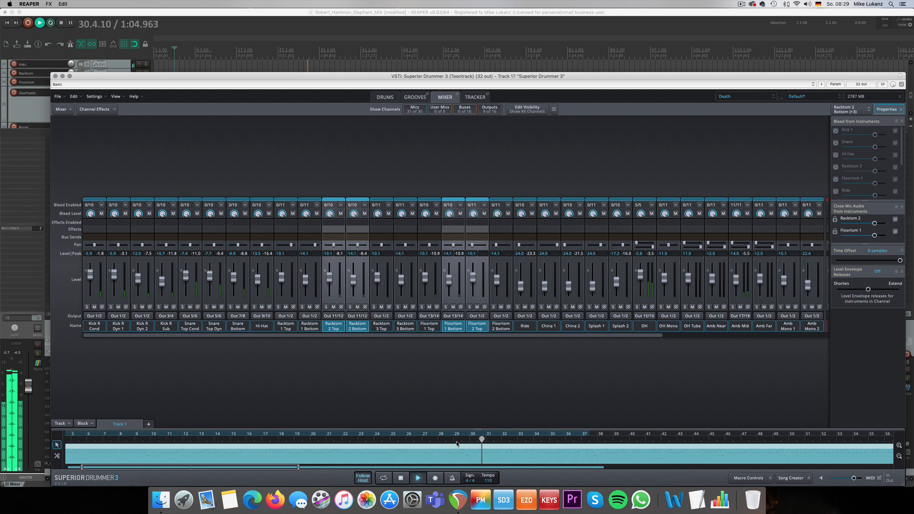
{"action": "left_click", "coordinate": [298, 57]}
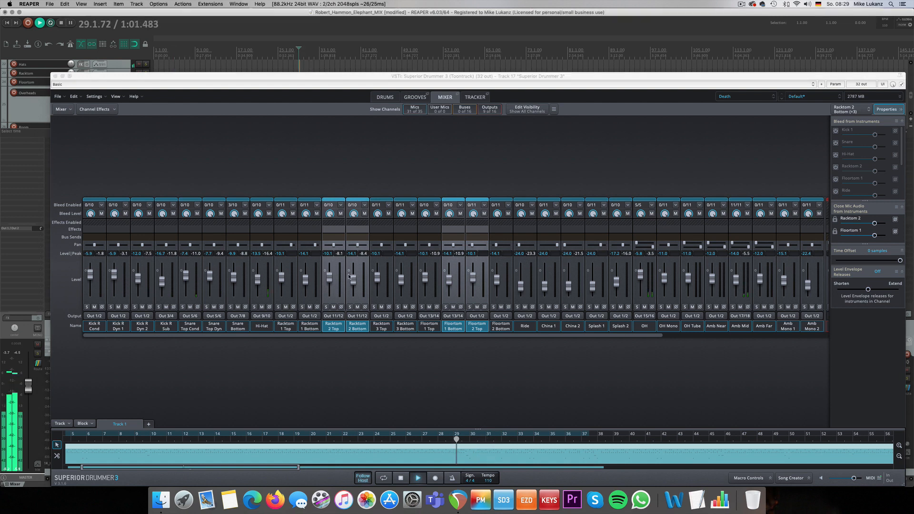
{"action": "key", "text": "space"}
{"action": "key", "text": "space"}
{"action": "left_click_drag", "start_coordinate": [355, 279], "coordinate": [355, 281]}
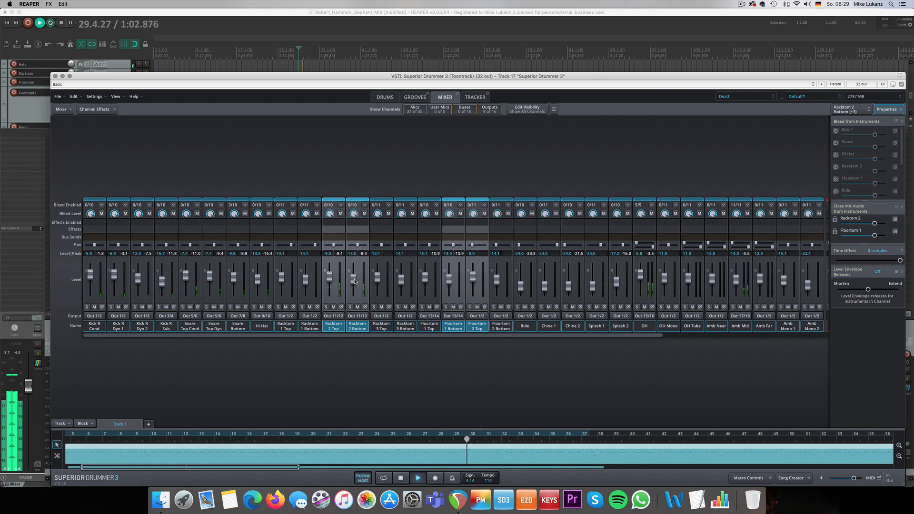
Step: Replay the fill and raise the Racktom 2 and Floortom 1 top and bottom mics together, bringing Floortom 1 Top to about -4.7 dB
{"action": "left_click", "coordinate": [430, 326]}
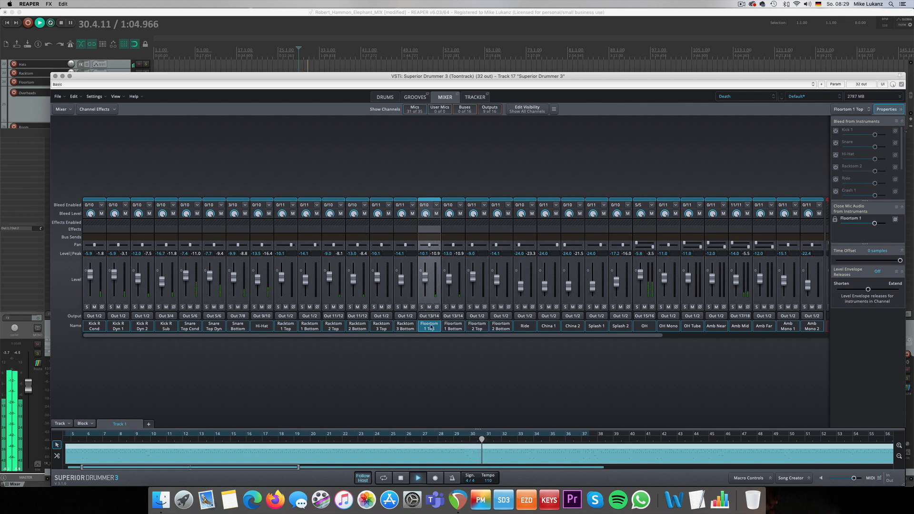
{"action": "left_click", "coordinate": [340, 327], "text": "super"}
{"action": "left_click", "coordinate": [357, 326], "text": "super"}
{"action": "key", "text": "space"}
{"action": "key", "text": "space"}
{"action": "left_click_drag", "start_coordinate": [353, 289], "coordinate": [354, 283]}
Step: Lower the Racktom 2 Bottom and Floortom 1 Bottom mixer channels together to about -10.0 dB
{"action": "left_click", "coordinate": [352, 317]}
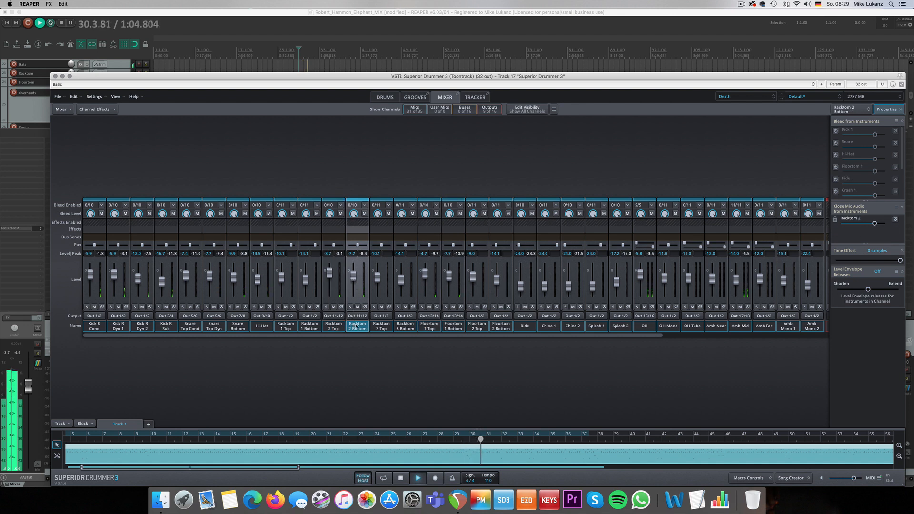
{"action": "left_click", "coordinate": [453, 328], "text": "super"}
{"action": "left_click_drag", "start_coordinate": [448, 284], "coordinate": [446, 282]}
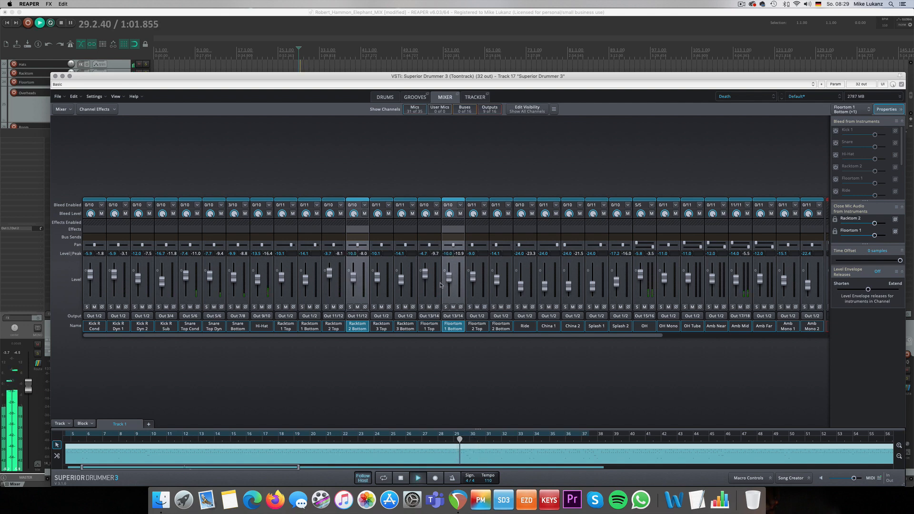
Step: Return to the drum kit view, move the plugin window higher and stop playback
{"action": "left_click", "coordinate": [386, 97]}
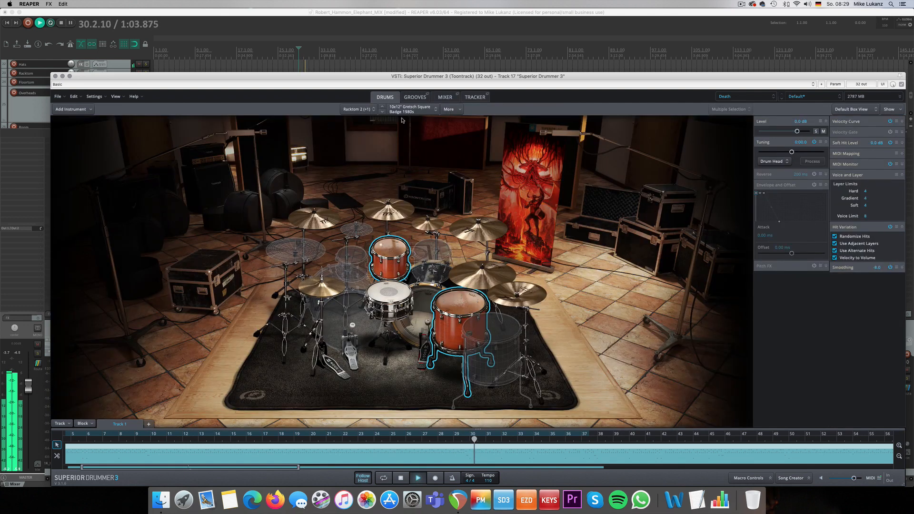
{"action": "left_click_drag", "start_coordinate": [406, 81], "coordinate": [406, 65]}
{"action": "key", "text": "space"}
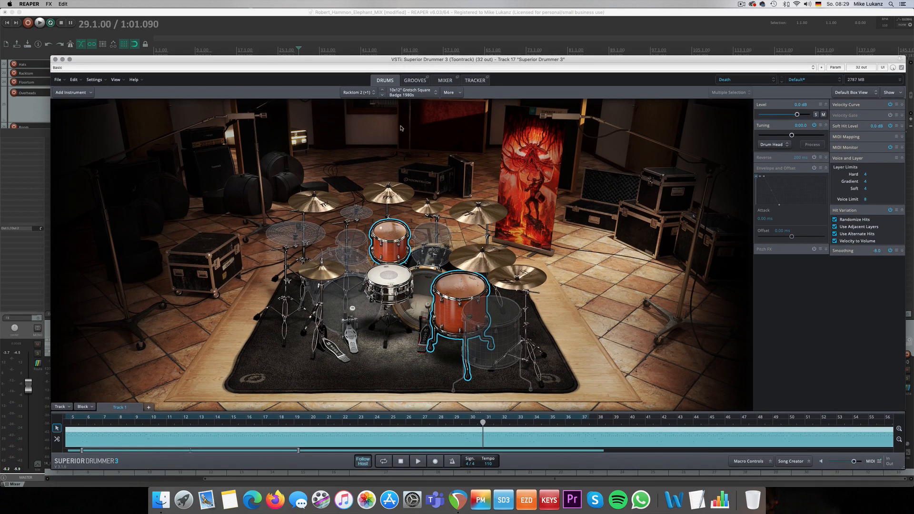
Step: Enable the snare's Tuning again and unprocess its pitched sounds to return to real-time pitching
{"action": "right_click", "coordinate": [392, 275]}
{"action": "left_click", "coordinate": [592, 252]}
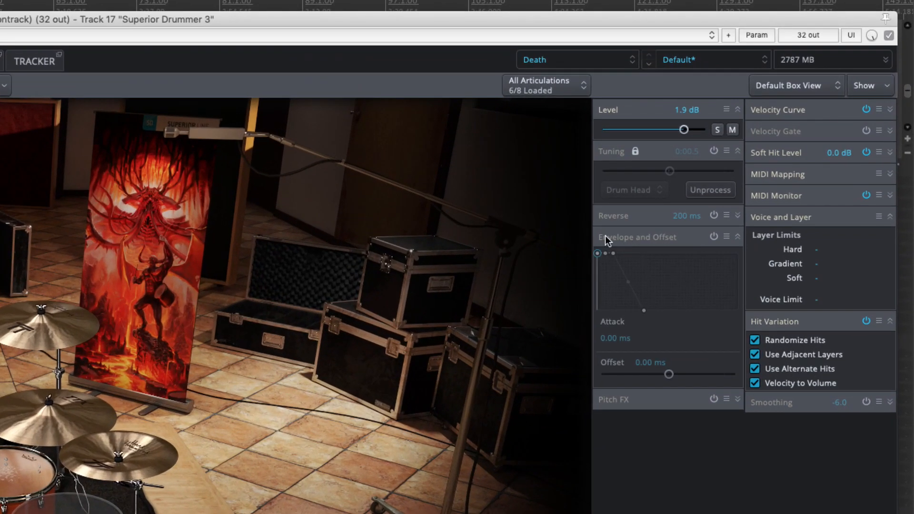
{"action": "left_click", "coordinate": [710, 152]}
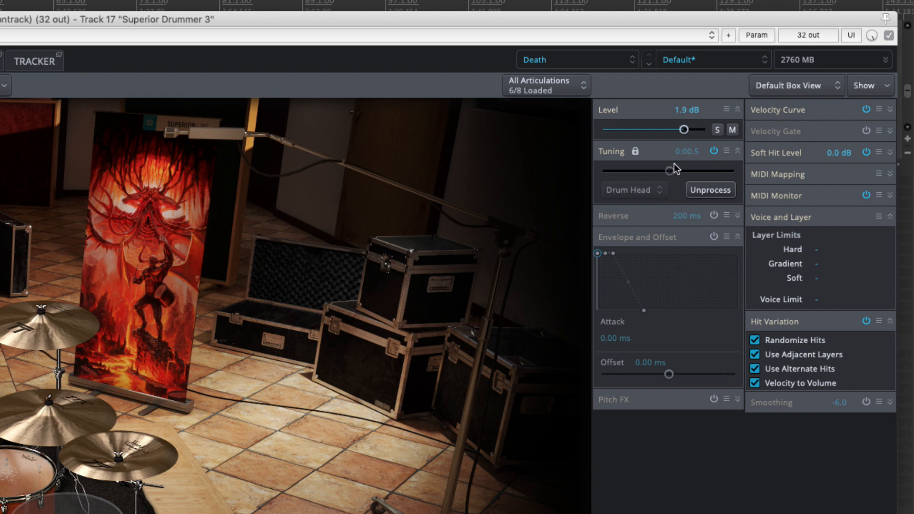
{"action": "left_click", "coordinate": [704, 189]}
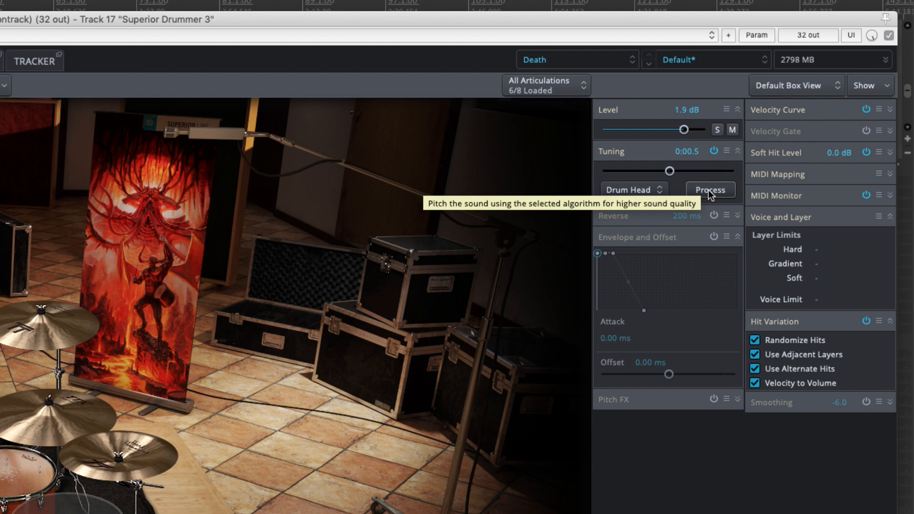
Step: Process the snare's tuning with the Drum Head algorithm for higher sound quality
{"action": "left_click", "coordinate": [709, 190]}
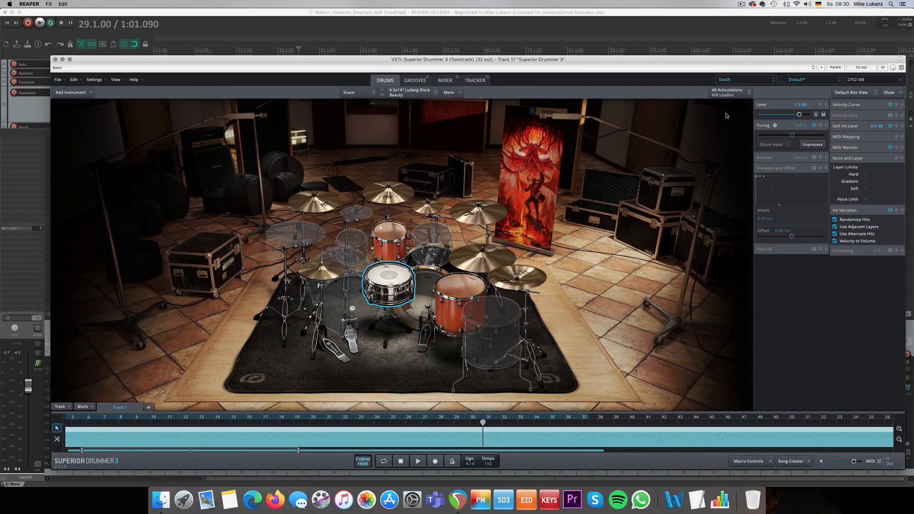
Step: Inspect the mixer's bleed settings for the Snare Top Cond, Top Dyn and Bottom mics and for the OH channel
{"action": "left_click", "coordinate": [450, 81]}
{"action": "left_click", "coordinate": [195, 310]}
{"action": "left_click", "coordinate": [213, 309], "text": "shift"}
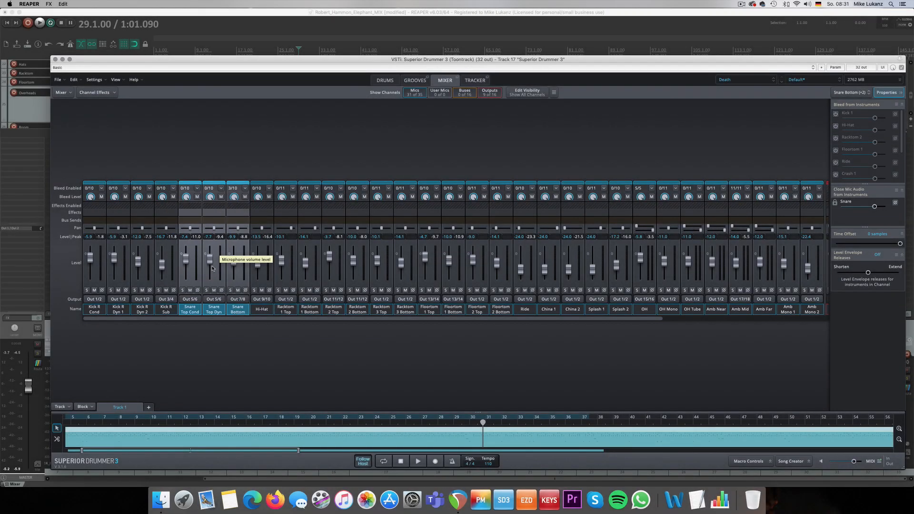
{"action": "left_click", "coordinate": [648, 310]}
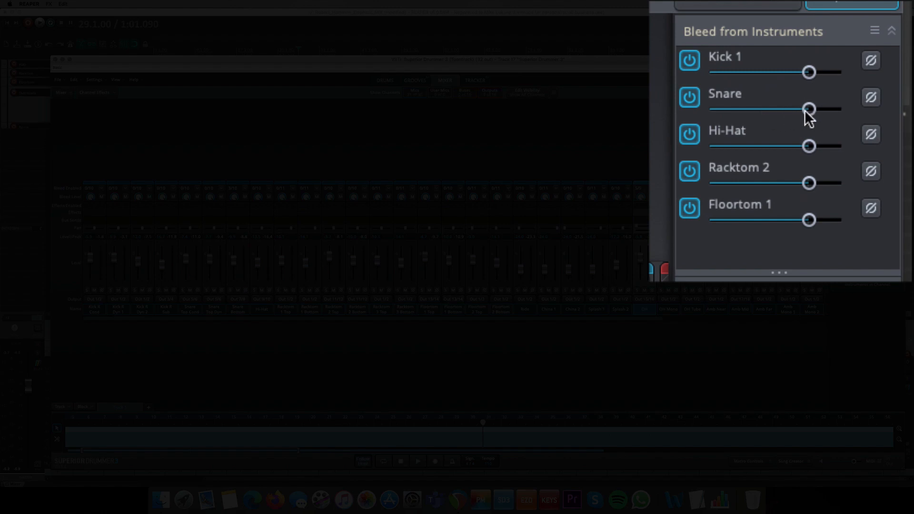
Step: Return to the drum kit view and enable Use Alternate Hits in the snare's Hit Variation
{"action": "left_click", "coordinate": [395, 82]}
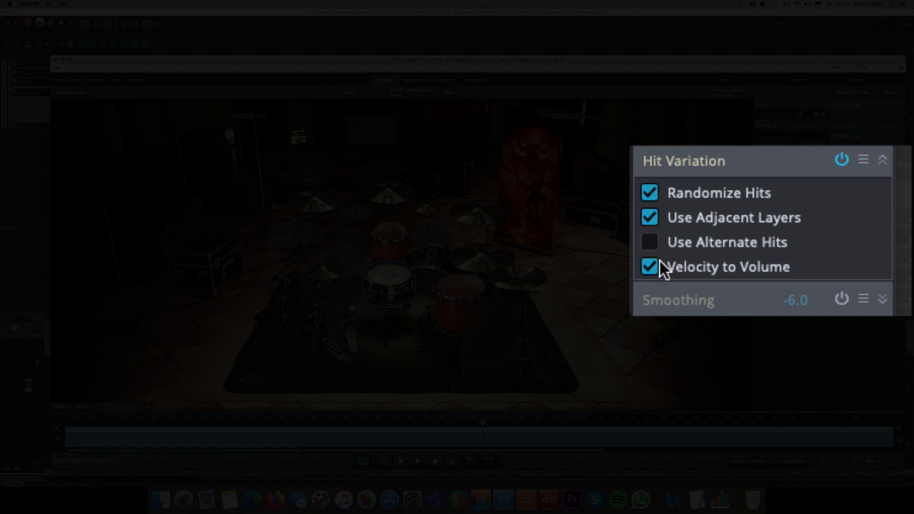
{"action": "left_click", "coordinate": [651, 244]}
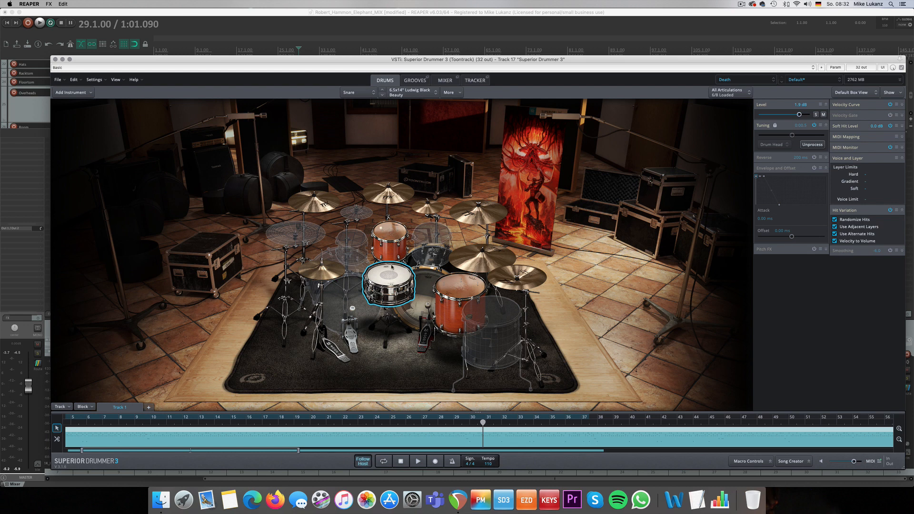
Step: Check the Use Alternate Hits option on the hi-hat and inspect the Hit Variation settings of Crash 3
{"action": "right_click", "coordinate": [333, 275]}
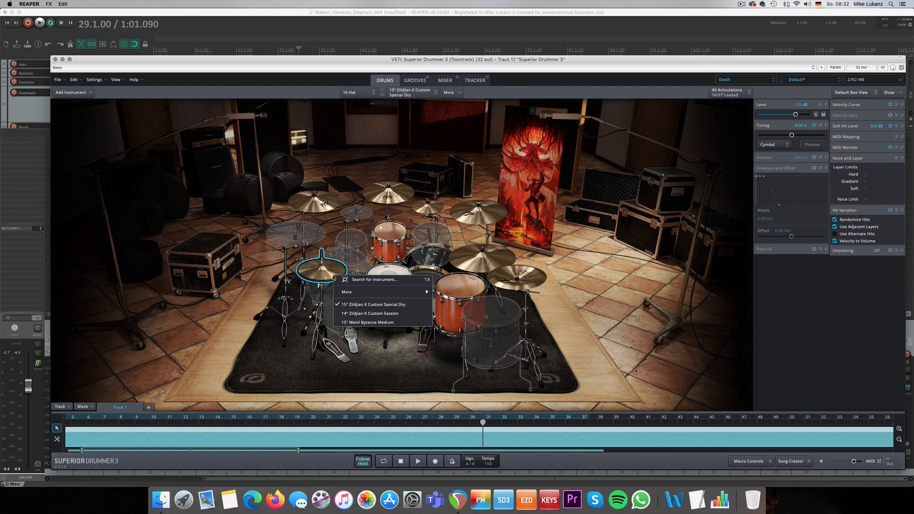
{"action": "left_click", "coordinate": [574, 288]}
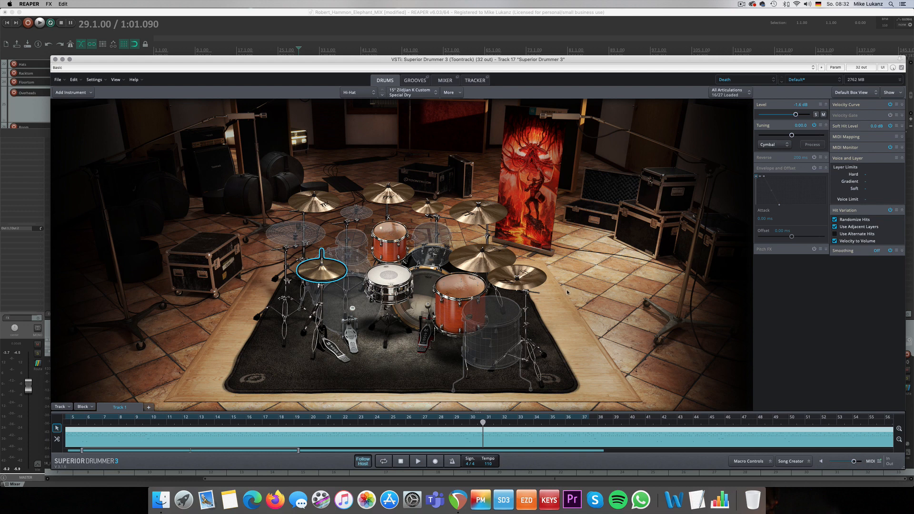
{"action": "left_click", "coordinate": [836, 235]}
{"action": "left_click", "coordinate": [835, 234]}
{"action": "right_click", "coordinate": [476, 214]}
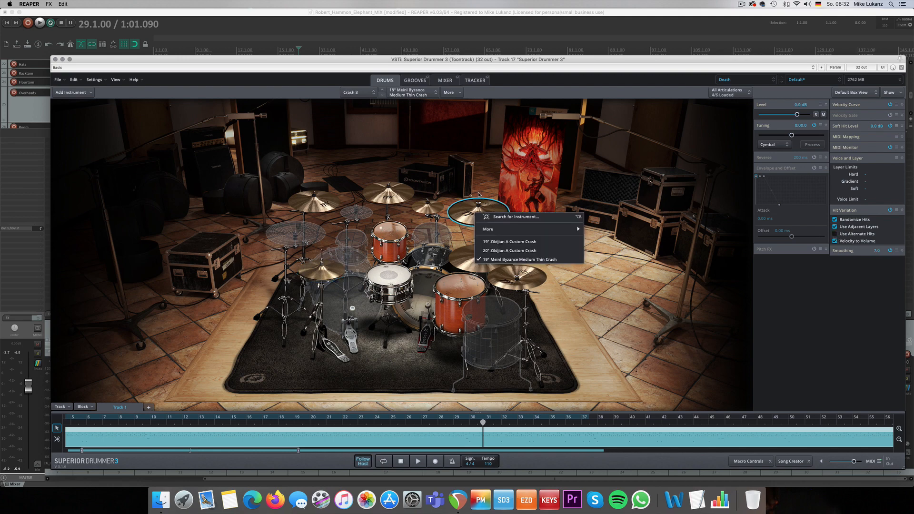
{"action": "left_click", "coordinate": [480, 195]}
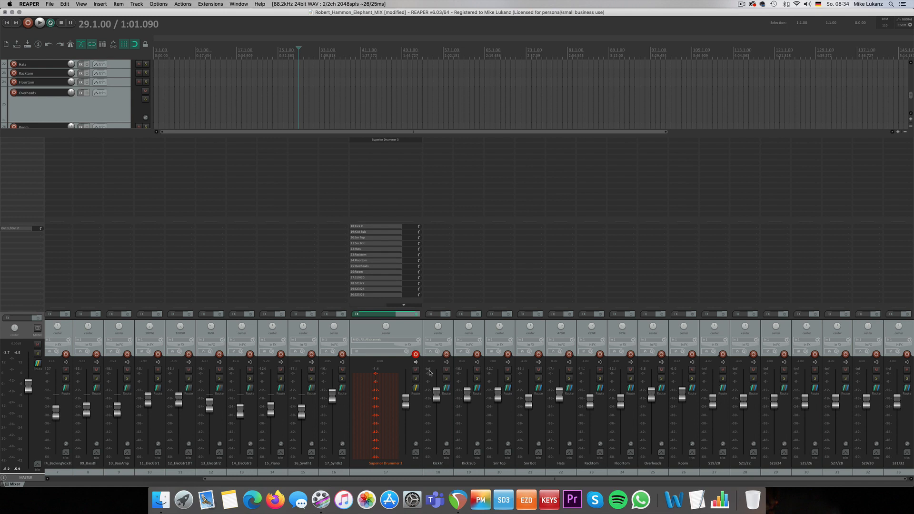
Step: Review the REAPER mixer tracks, reopen Superior Drummer 3 to examine its mic and output channels, and return to the kit view
{"action": "left_click", "coordinate": [147, 479]}
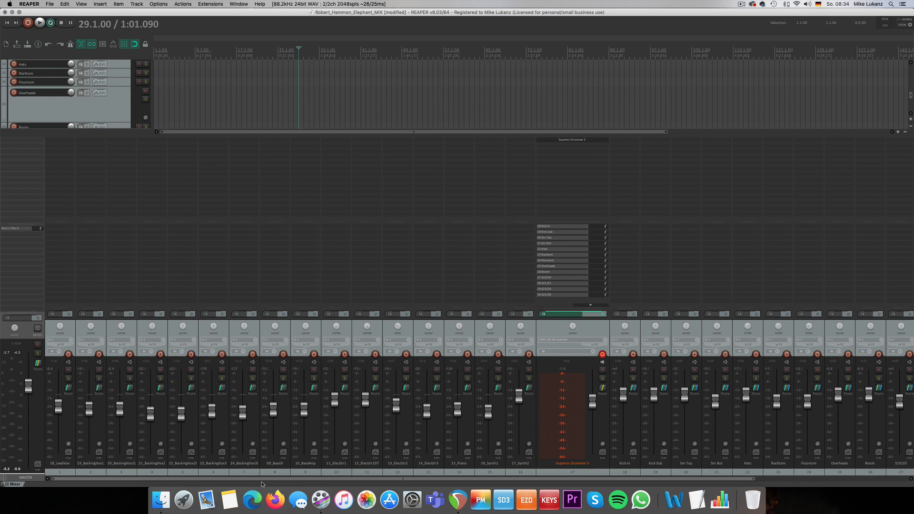
{"action": "left_click", "coordinate": [788, 480]}
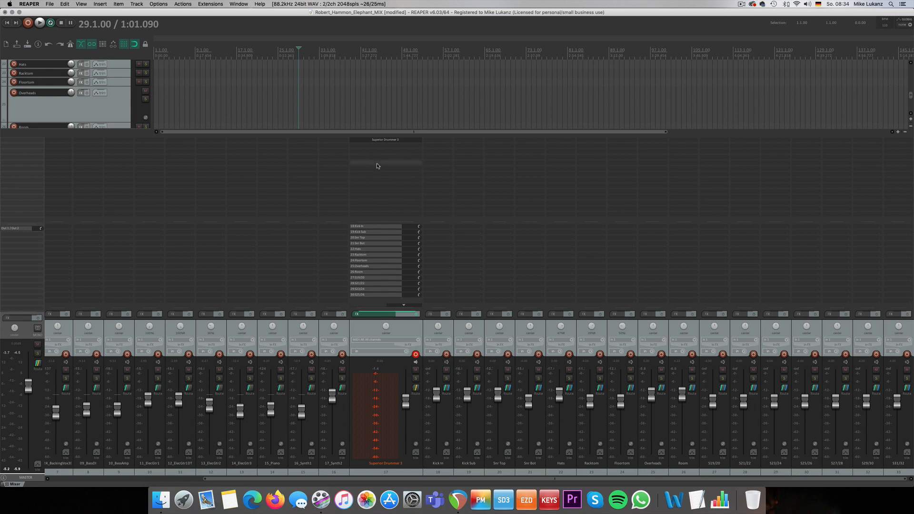
{"action": "left_click", "coordinate": [385, 140]}
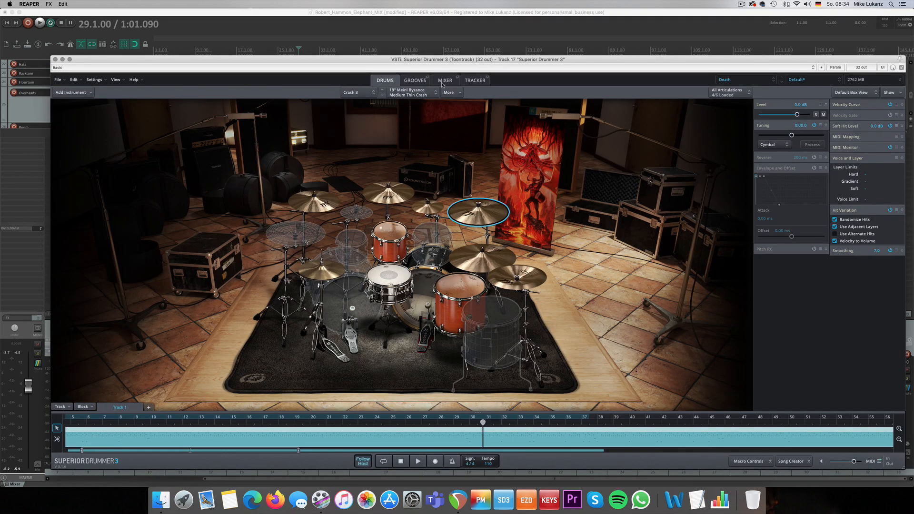
{"action": "left_click", "coordinate": [443, 81]}
{"action": "left_click_drag", "start_coordinate": [589, 319], "coordinate": [695, 316]}
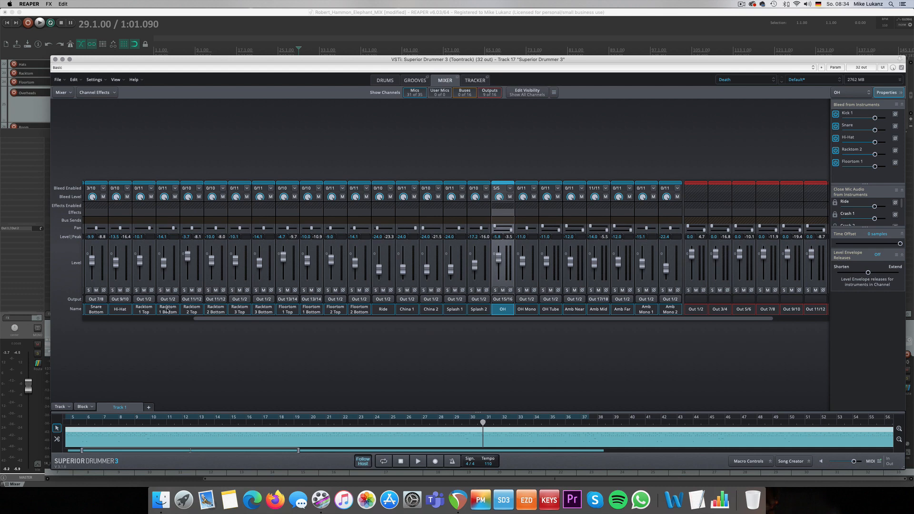
{"action": "left_click", "coordinate": [143, 319]}
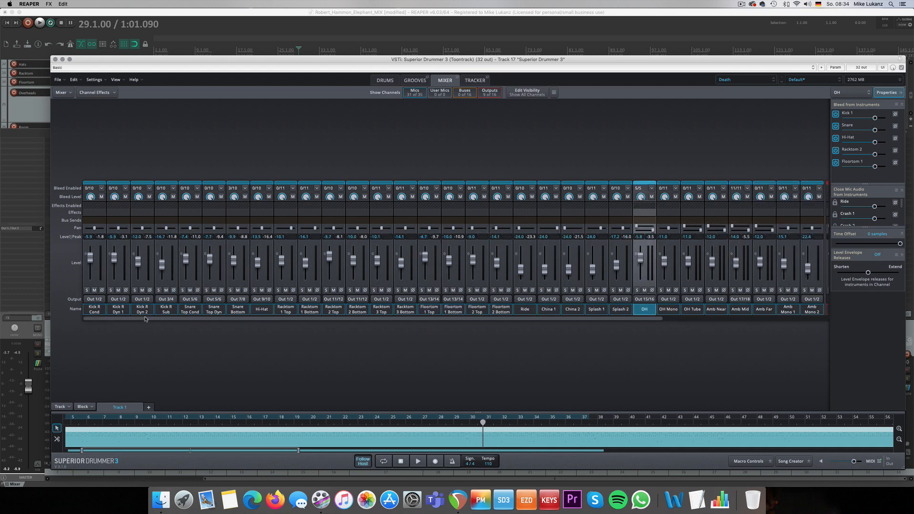
{"action": "left_click", "coordinate": [384, 81]}
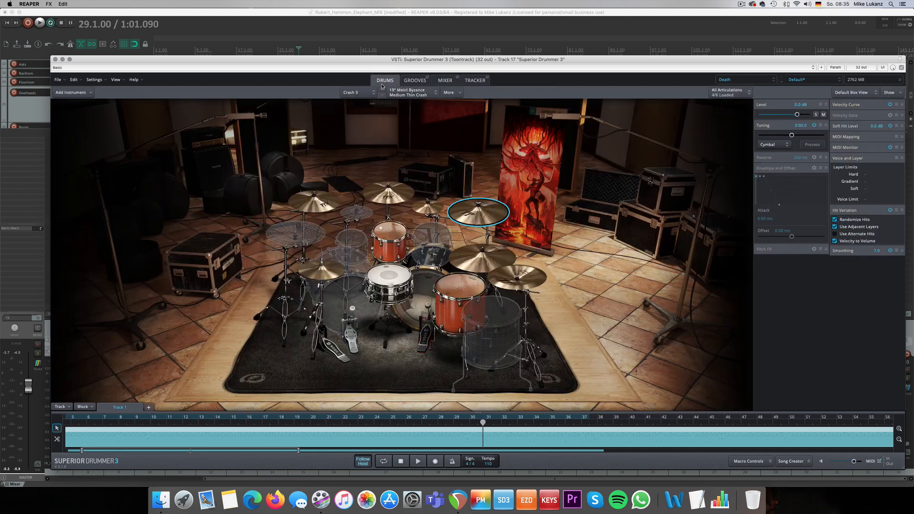
Step: Close the plugin window and move the Superior Drummer 3 track behind the last drum output track in the mixer
{"action": "left_click", "coordinate": [55, 60]}
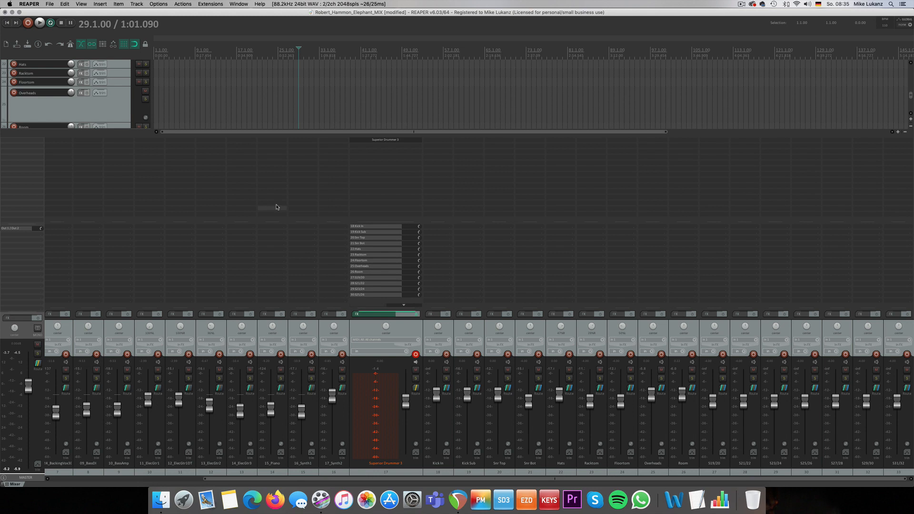
{"action": "left_click_drag", "start_coordinate": [511, 332], "coordinate": [866, 298]}
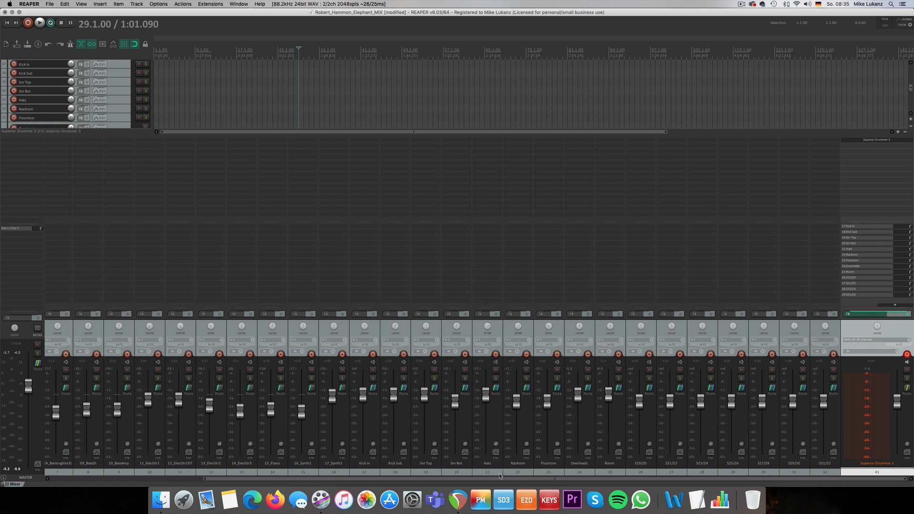
{"action": "left_click_drag", "start_coordinate": [495, 479], "coordinate": [335, 476]}
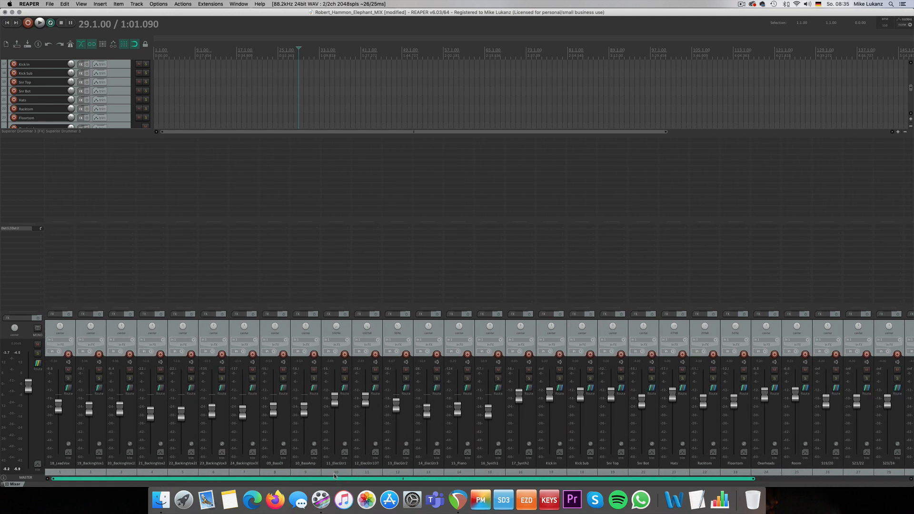
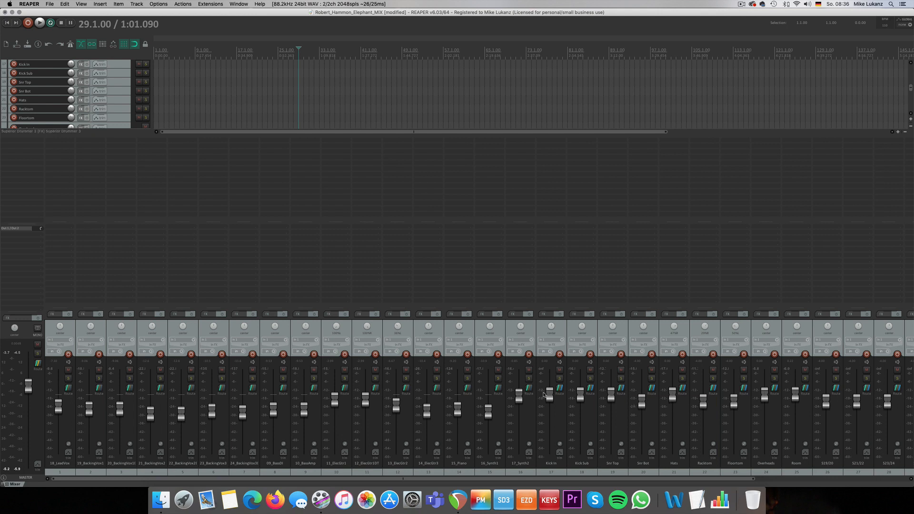
Step: Play the song from the start and select all drum tracks from Kick In through Room together
{"action": "left_click", "coordinate": [7, 23]}
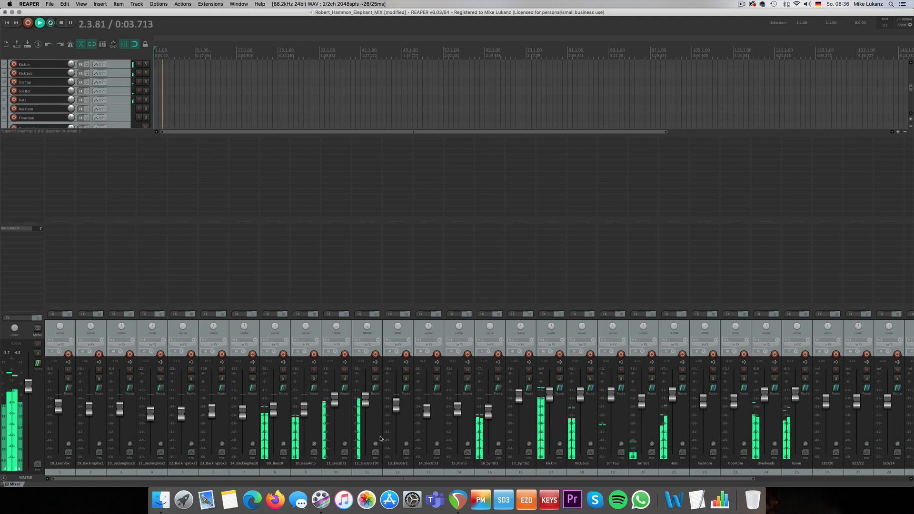
{"action": "left_click", "coordinate": [555, 473]}
{"action": "left_click", "coordinate": [799, 472]}
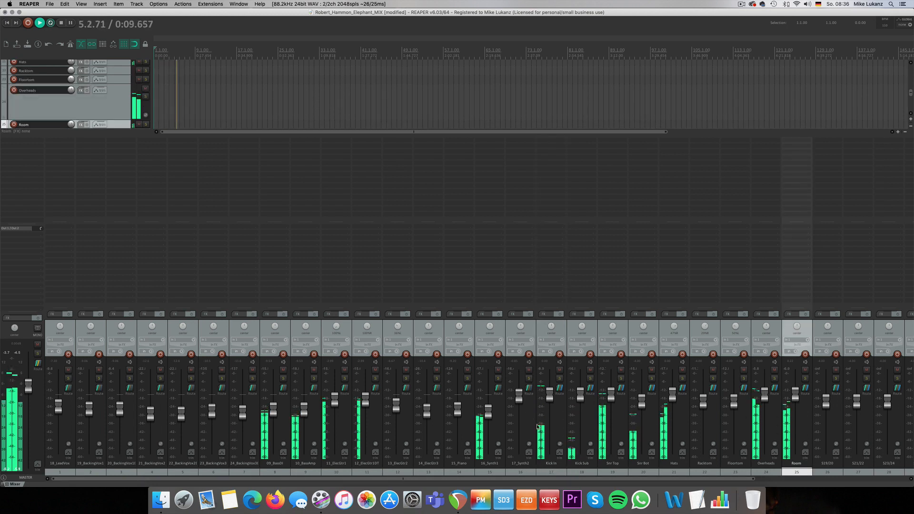
{"action": "left_click", "coordinate": [563, 335]}
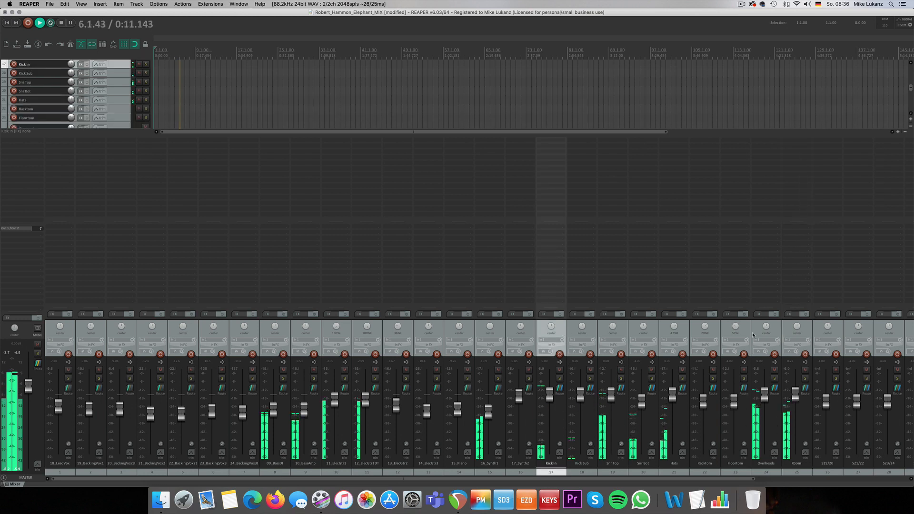
{"action": "left_click", "coordinate": [804, 332]}
{"action": "scroll", "coordinate": [494, 345], "scroll_direction": "right", "scroll_amount": 6}
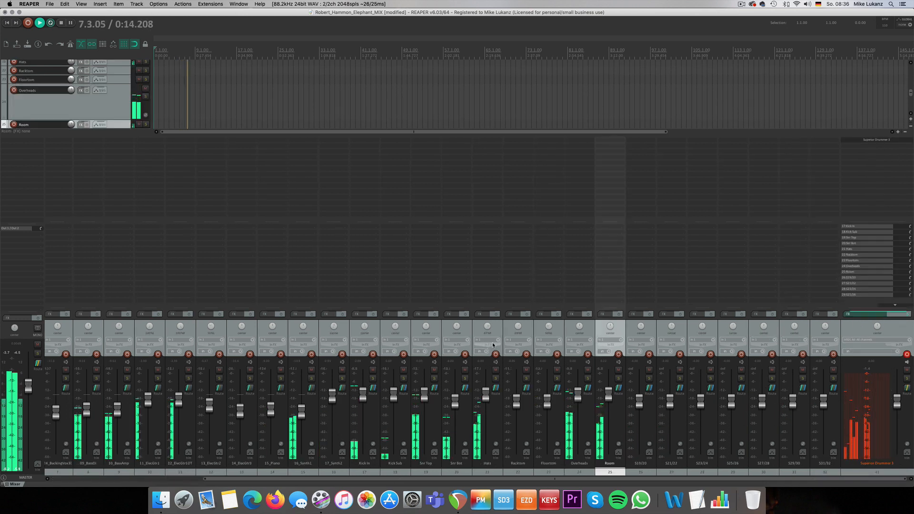
{"action": "left_click", "coordinate": [374, 326], "text": "shift"}
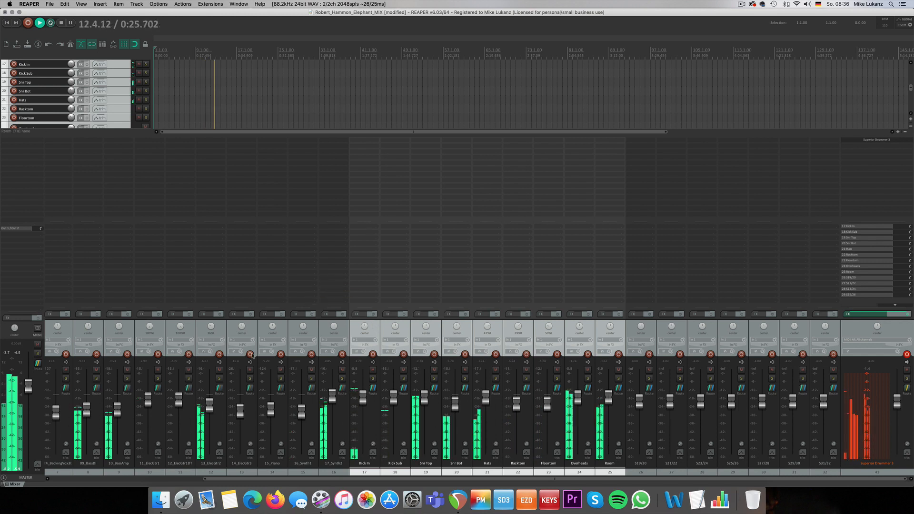
Step: Pan the 13_ElecGtr2 track about 62% left and set its volume to about -6.7 dB
{"action": "left_click", "coordinate": [83, 478]}
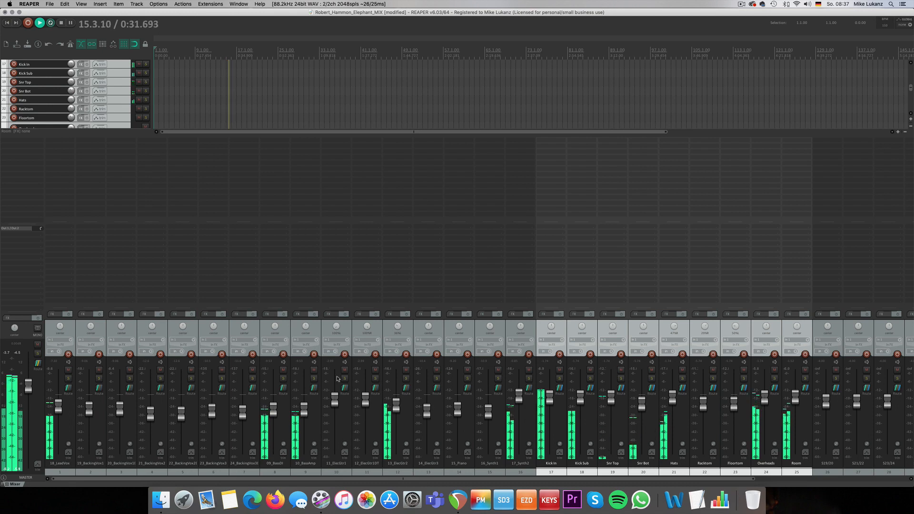
{"action": "left_click", "coordinate": [396, 345]}
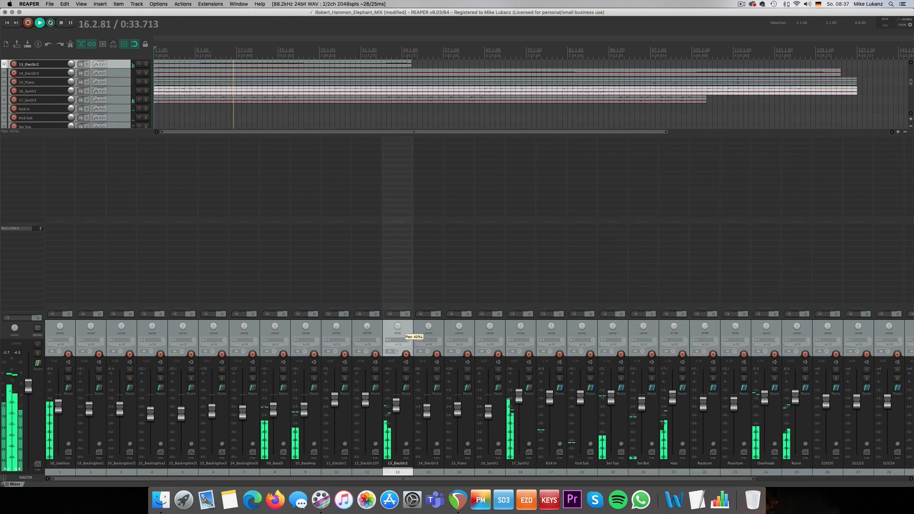
{"action": "left_click_drag", "start_coordinate": [398, 327], "coordinate": [398, 326]}
{"action": "left_click_drag", "start_coordinate": [397, 404], "coordinate": [396, 408]}
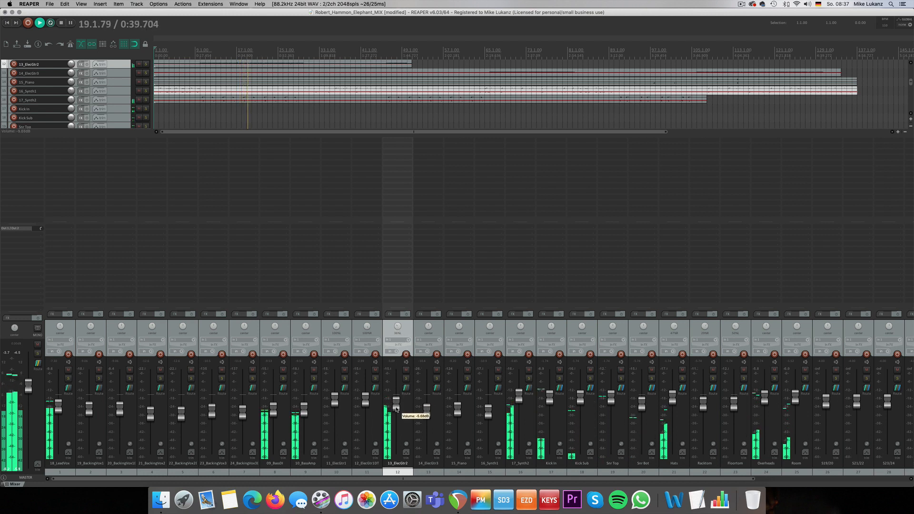
Step: Raise the 18_LeadVox fader slightly and lower the Hats track a little
{"action": "left_click_drag", "start_coordinate": [59, 407], "coordinate": [61, 404]}
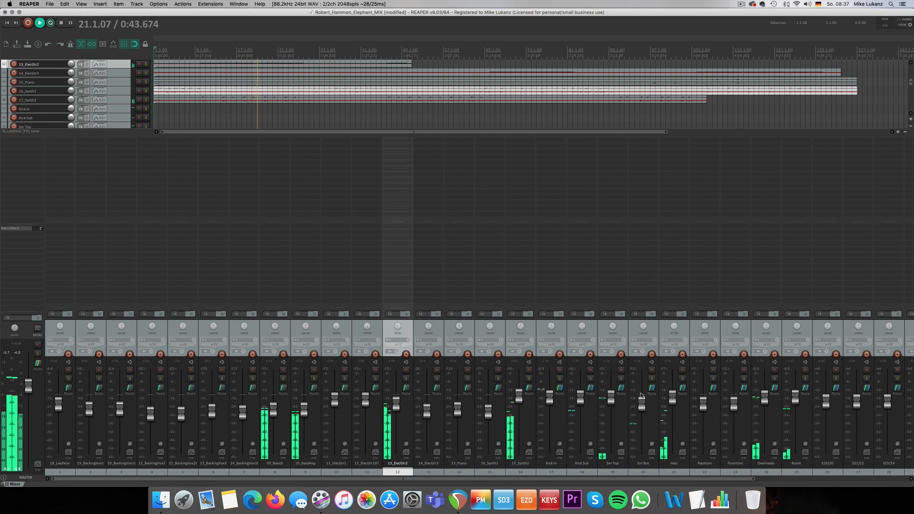
{"action": "left_click_drag", "start_coordinate": [673, 400], "coordinate": [674, 406]}
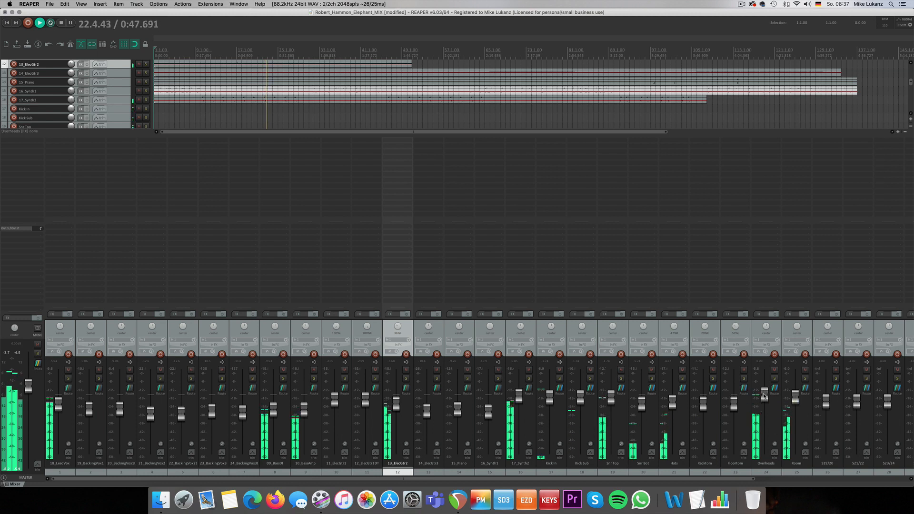
Step: Lower Snr Top and Snr Bot together, bringing Snr Bot to about -7.2 dB, and reduce the Room track slightly
{"action": "left_click", "coordinate": [610, 472]}
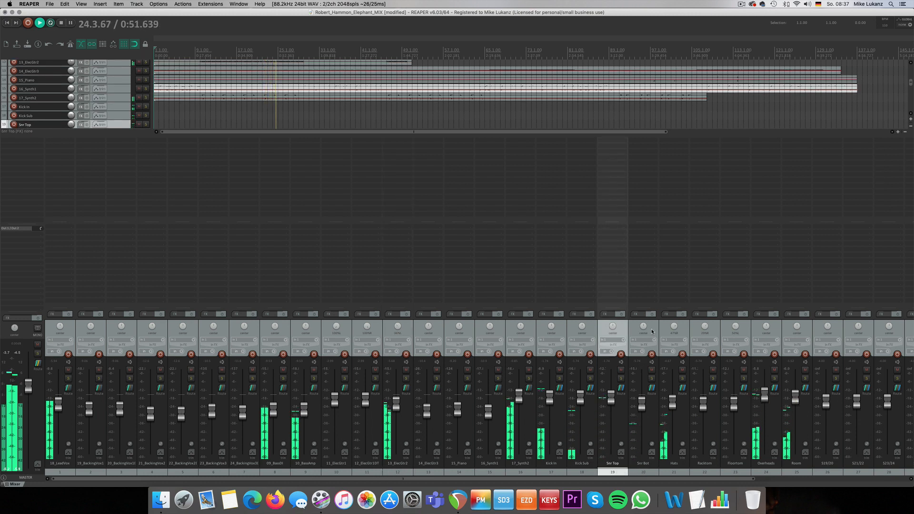
{"action": "left_click", "coordinate": [638, 396], "text": "shift"}
{"action": "left_click_drag", "start_coordinate": [641, 407], "coordinate": [641, 408]}
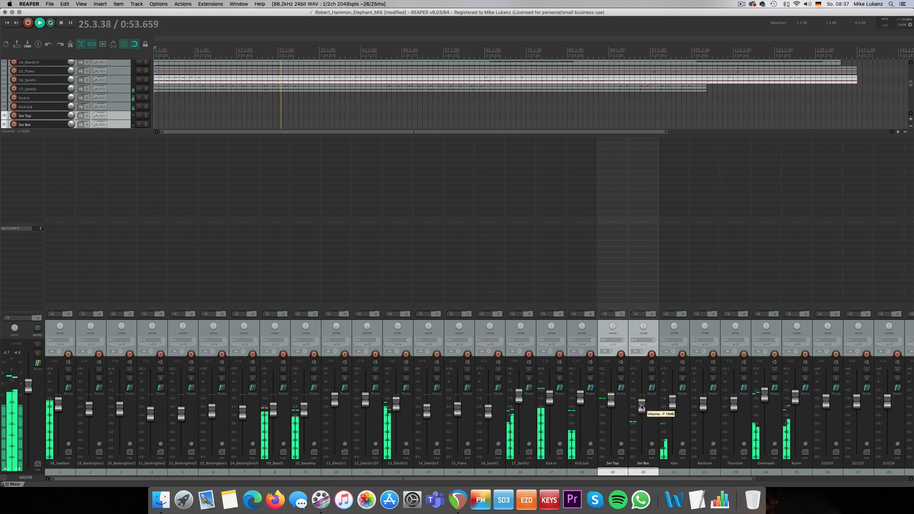
{"action": "mouse_move", "coordinate": [795, 397]}
{"action": "left_mouse_down"}
{"action": "mouse_move", "coordinate": [801, 413]}
{"action": "mouse_move", "coordinate": [801, 398]}
{"action": "left_mouse_up"}
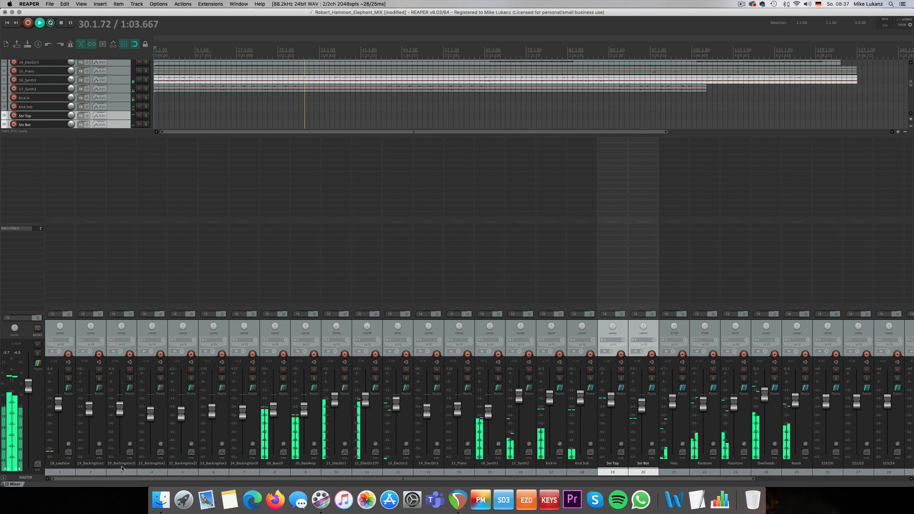
Step: Pan 19_BackingVox1 left and 20_BackingVox1DT about 31% right, and raise both tracks' volume together
{"action": "left_click_drag", "start_coordinate": [91, 327], "coordinate": [121, 319]}
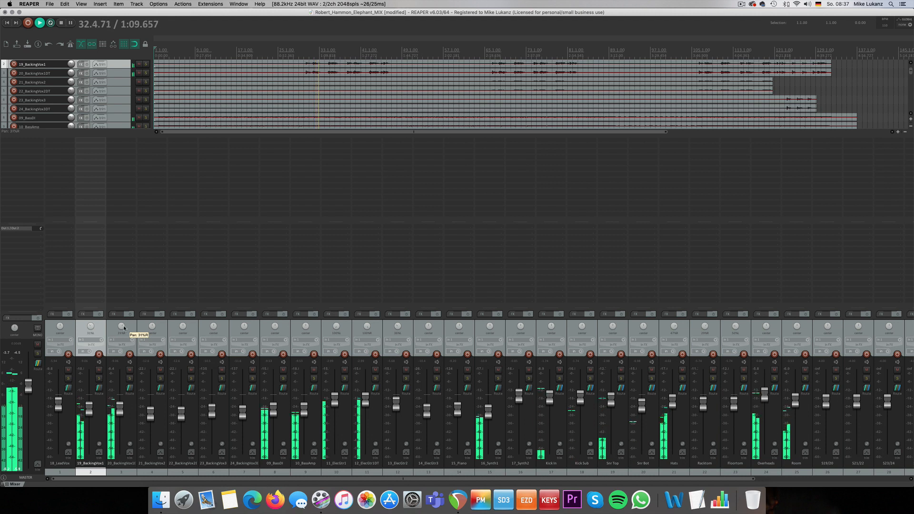
{"action": "left_click", "coordinate": [108, 335]}
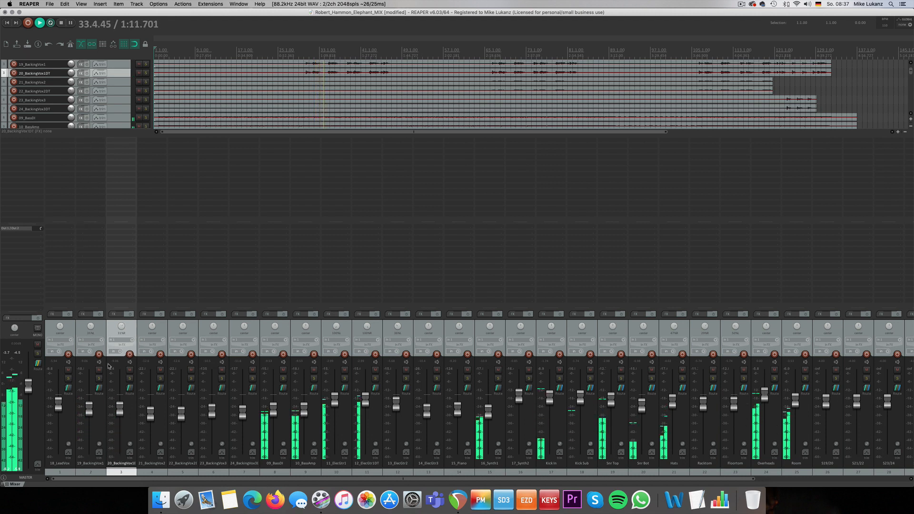
{"action": "left_click", "coordinate": [102, 330], "text": "super"}
{"action": "left_click_drag", "start_coordinate": [89, 419], "coordinate": [89, 410]}
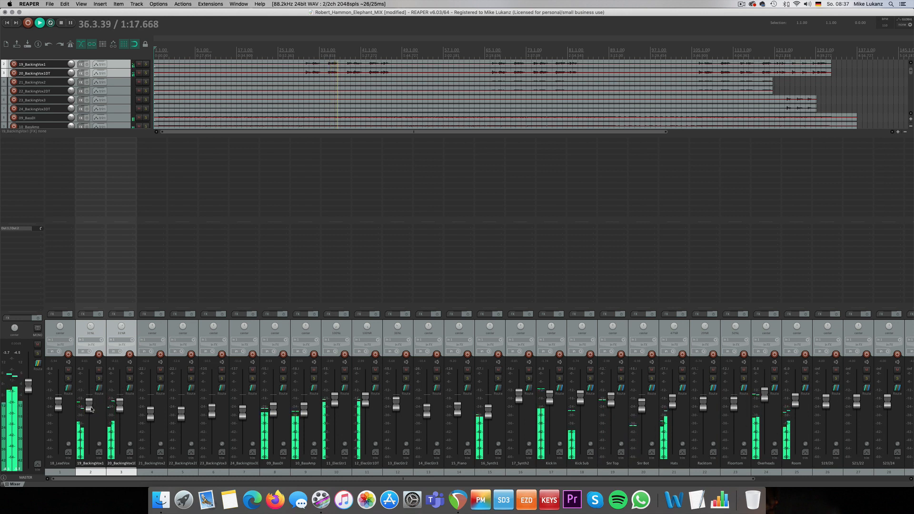